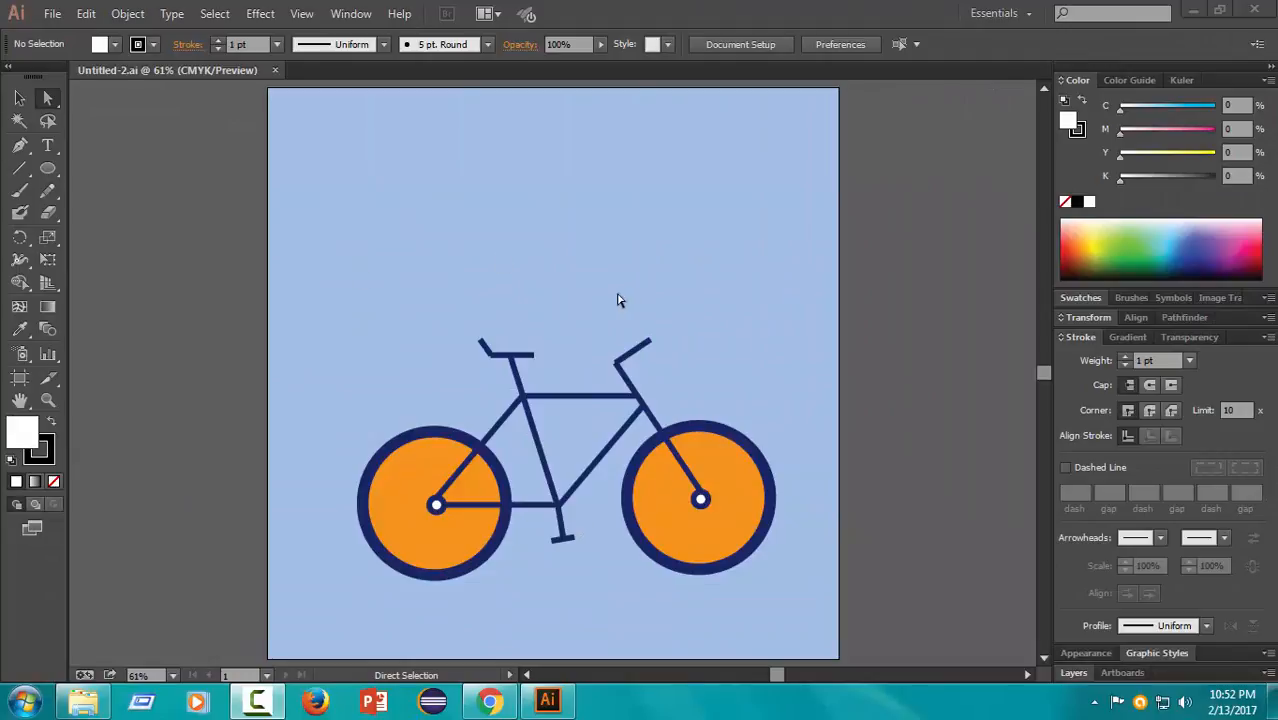
# Step: Create a new 1000 × 1000 px document with one artboard in CMYK color mode
pyautogui.click(52, 14)
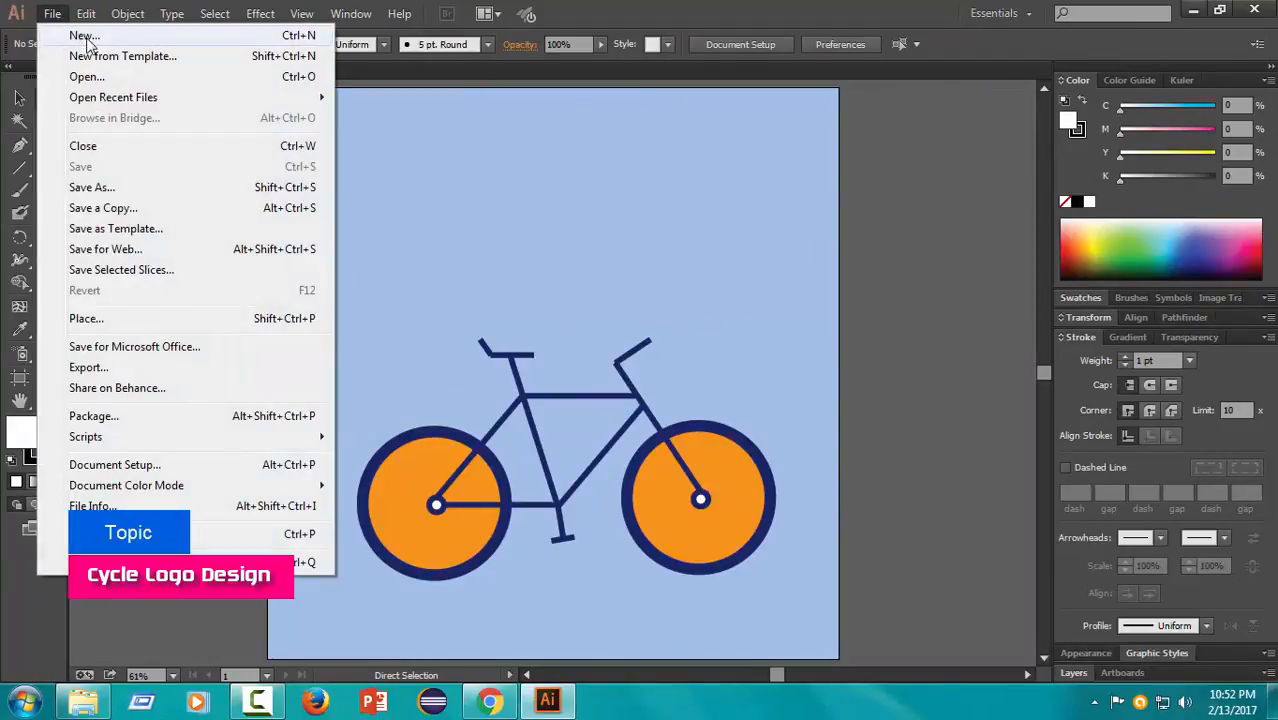
pyautogui.click(82, 36)
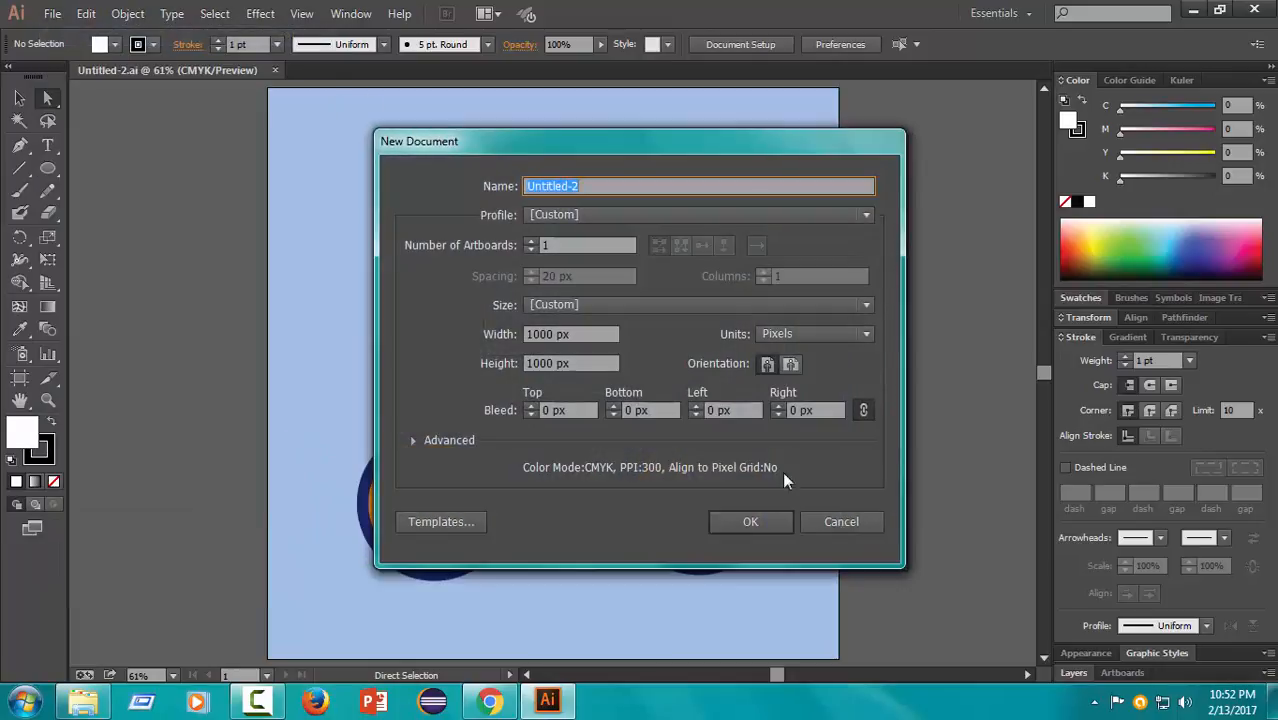
pyautogui.click(744, 522)
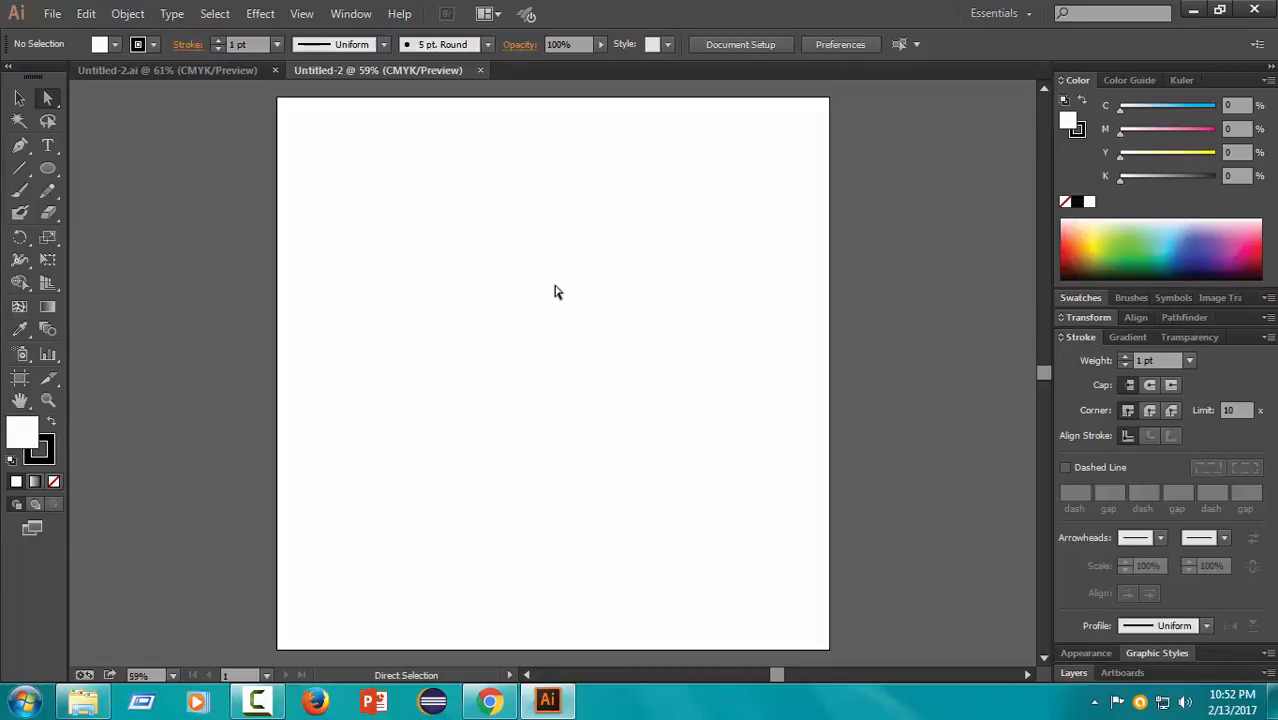
# Step: Draw a wheel circle in the lower-left area of the artboard with the Ellipse tool and set its stroke to 20 pt
pyautogui.click(48, 170)
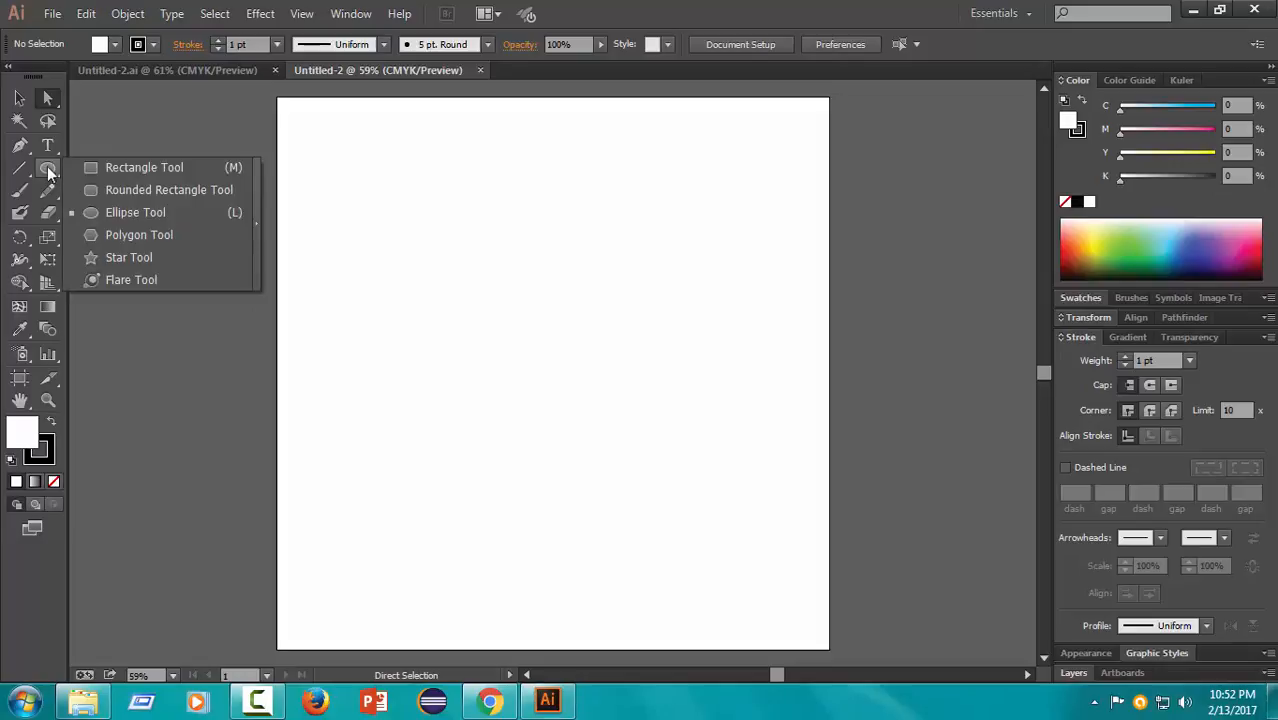
pyautogui.click(114, 211)
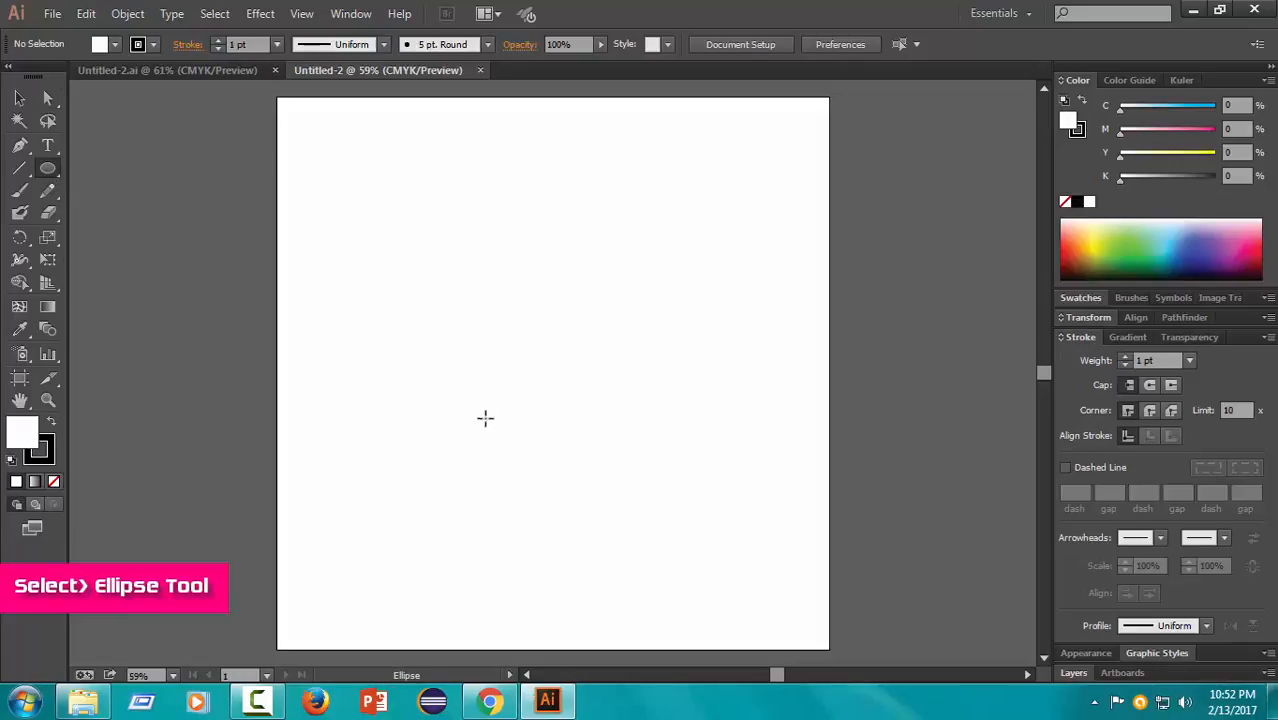
pyautogui.moveTo(485, 405); pyautogui.dragTo(356, 517)
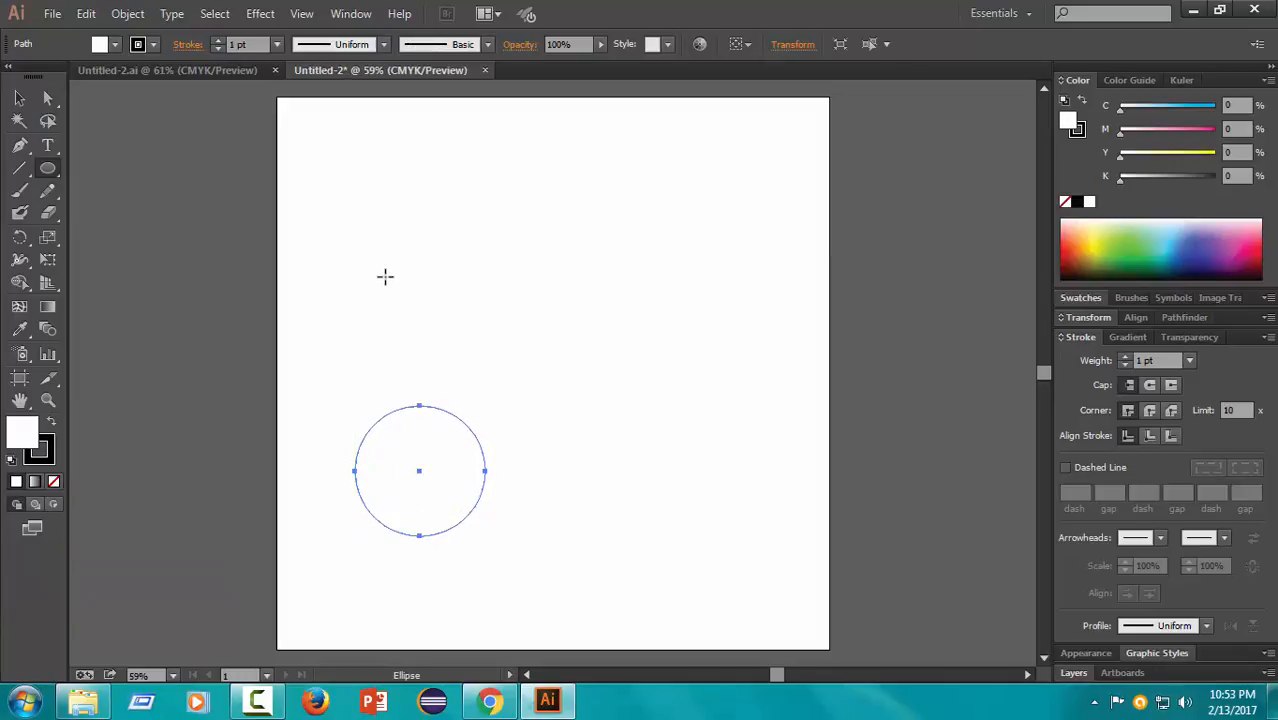
pyautogui.click(218, 41)
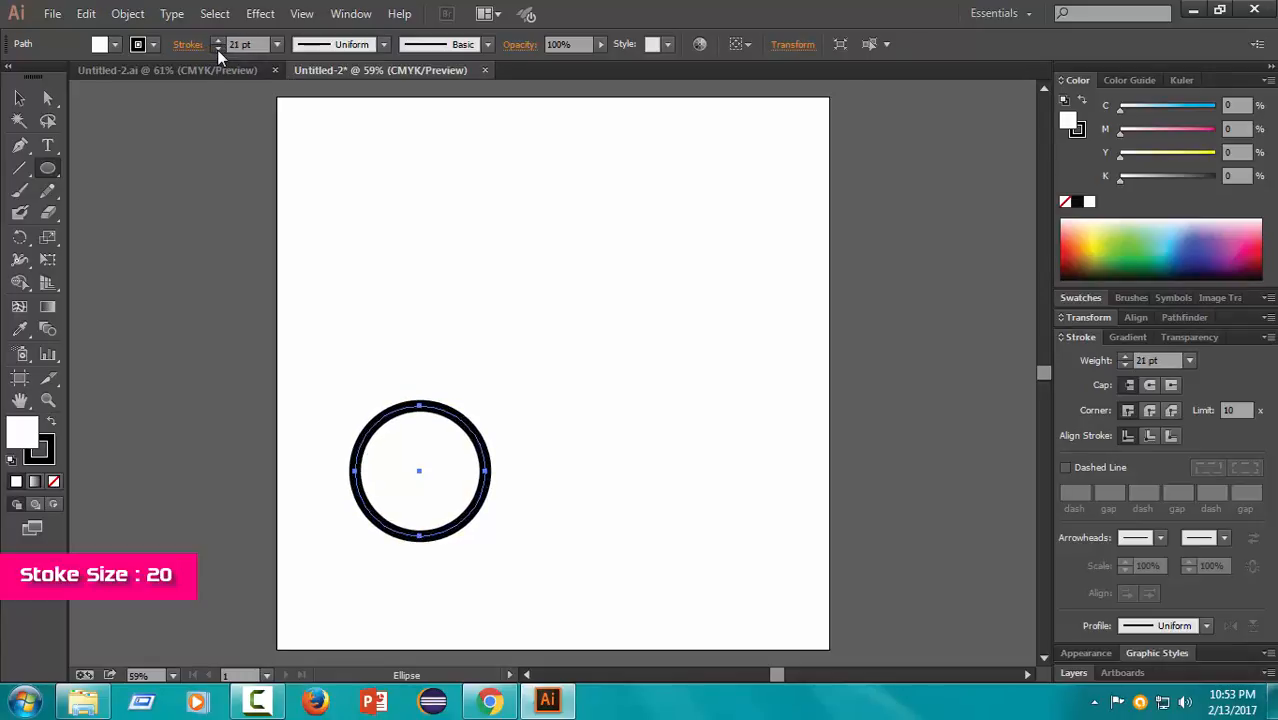
pyautogui.click(217, 49)
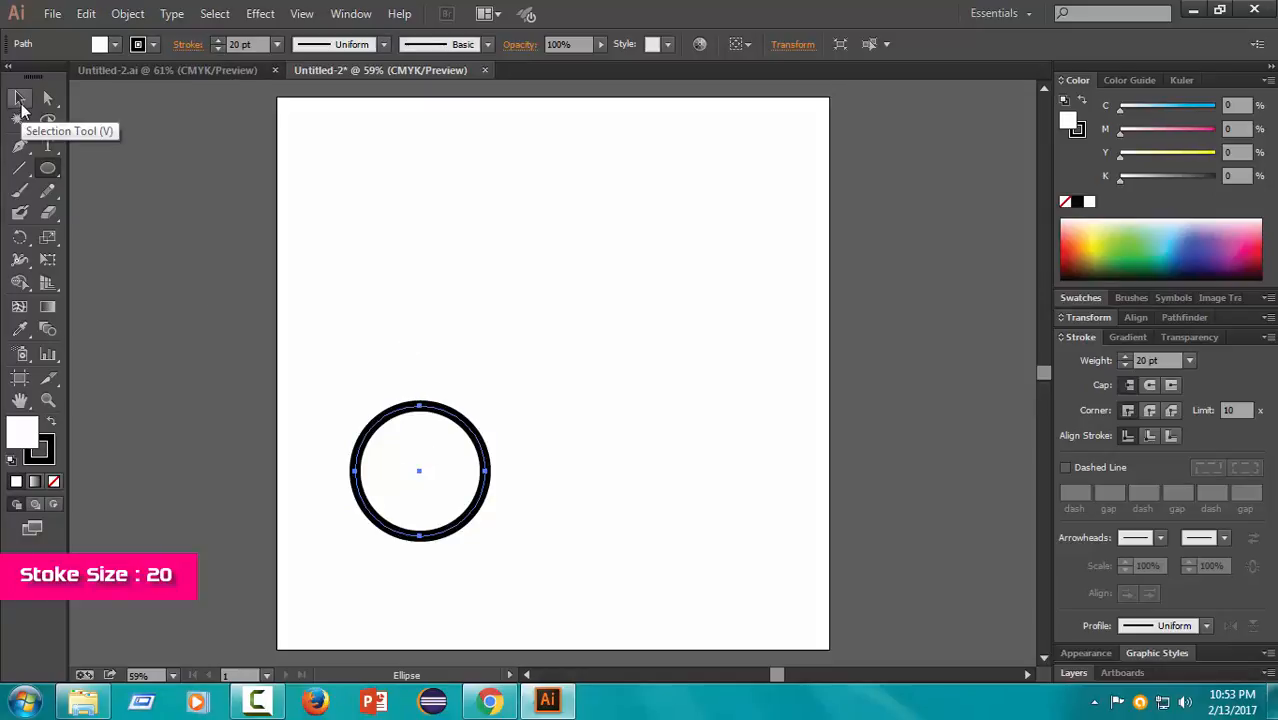
pyautogui.click(19, 98)
# Step: Draw a small hub circle at the wheel's center and set its stroke to 12 pt
pyautogui.click(47, 168)
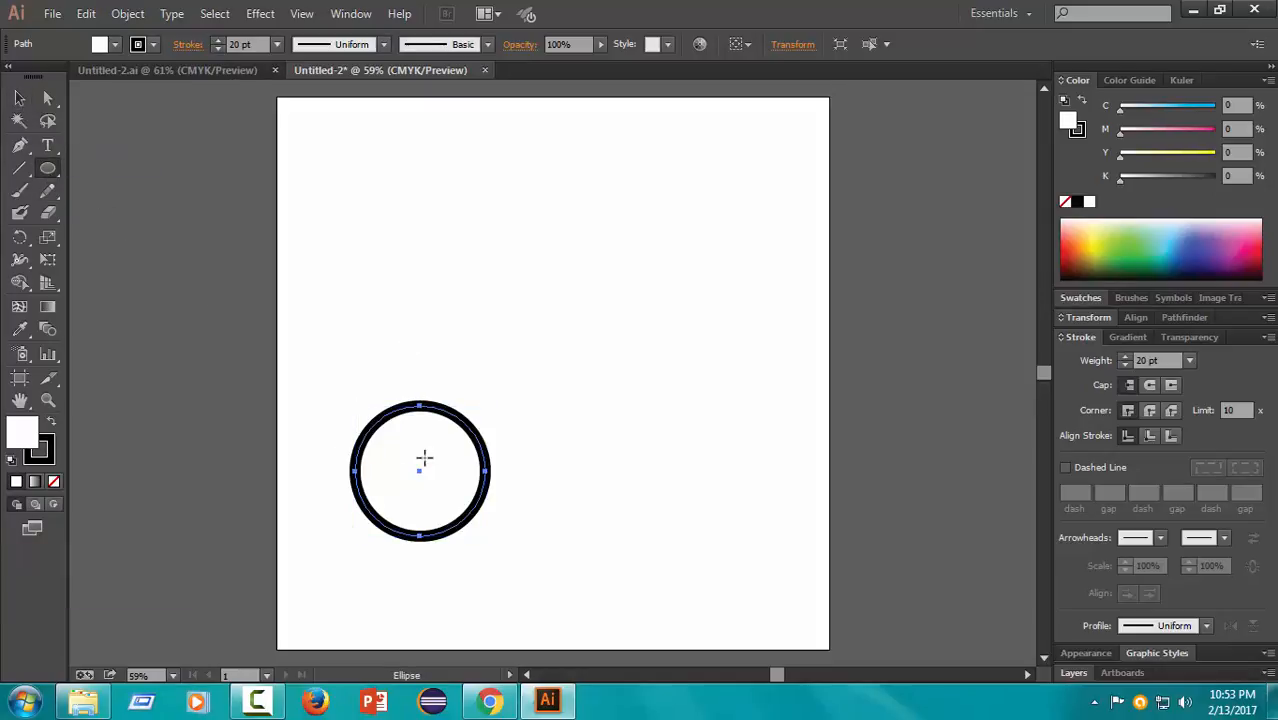
pyautogui.moveTo(425, 464); pyautogui.dragTo(410, 478)
pyautogui.click(18, 102)
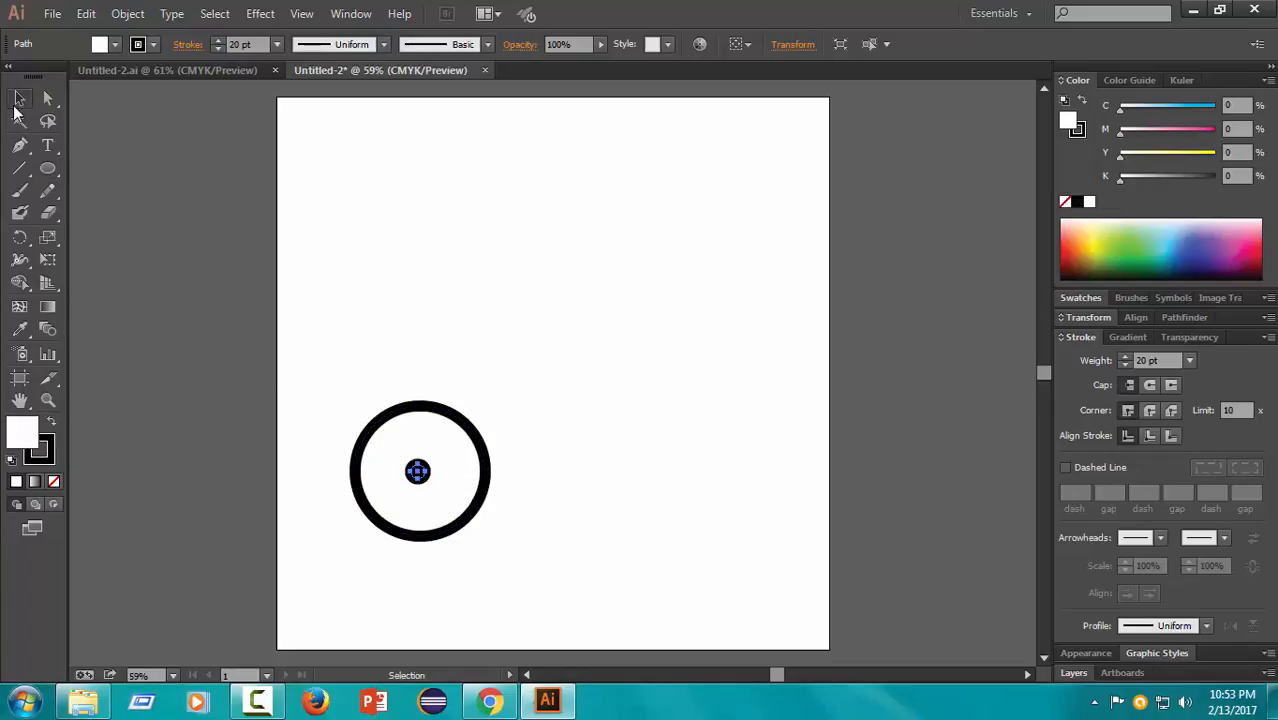
pyautogui.click(270, 404)
pyautogui.click(418, 471)
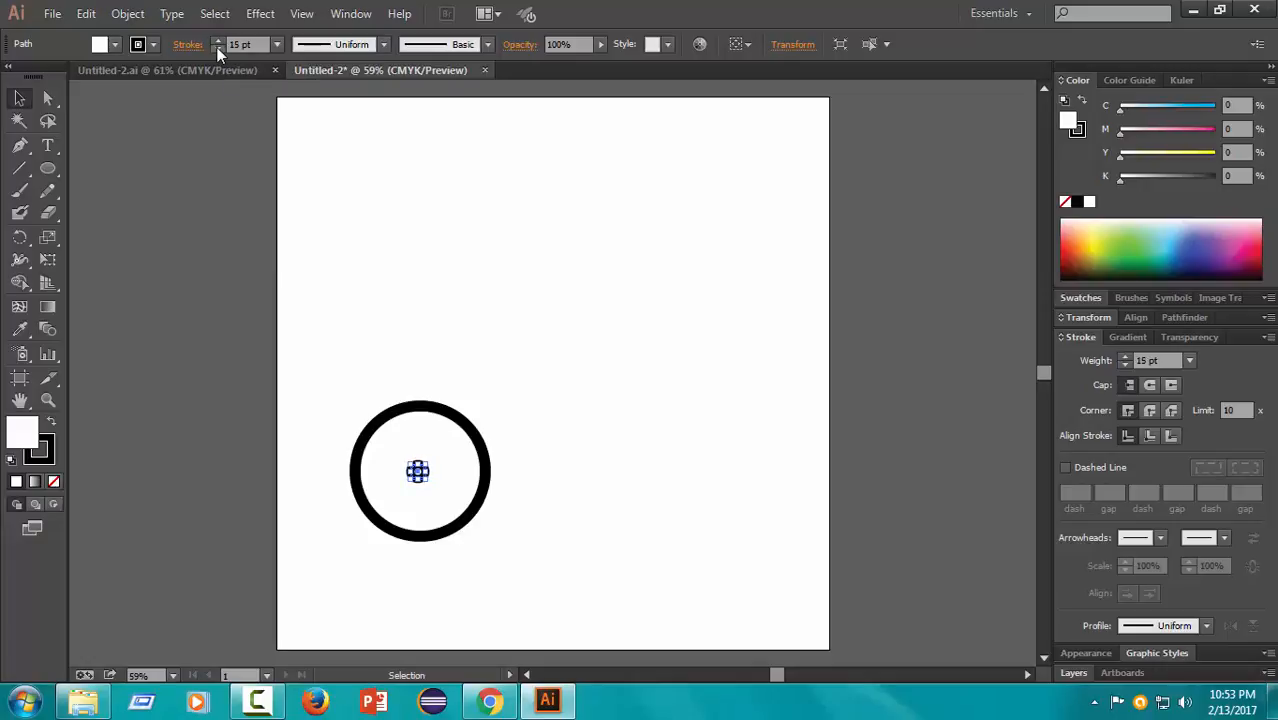
pyautogui.click(250, 195)
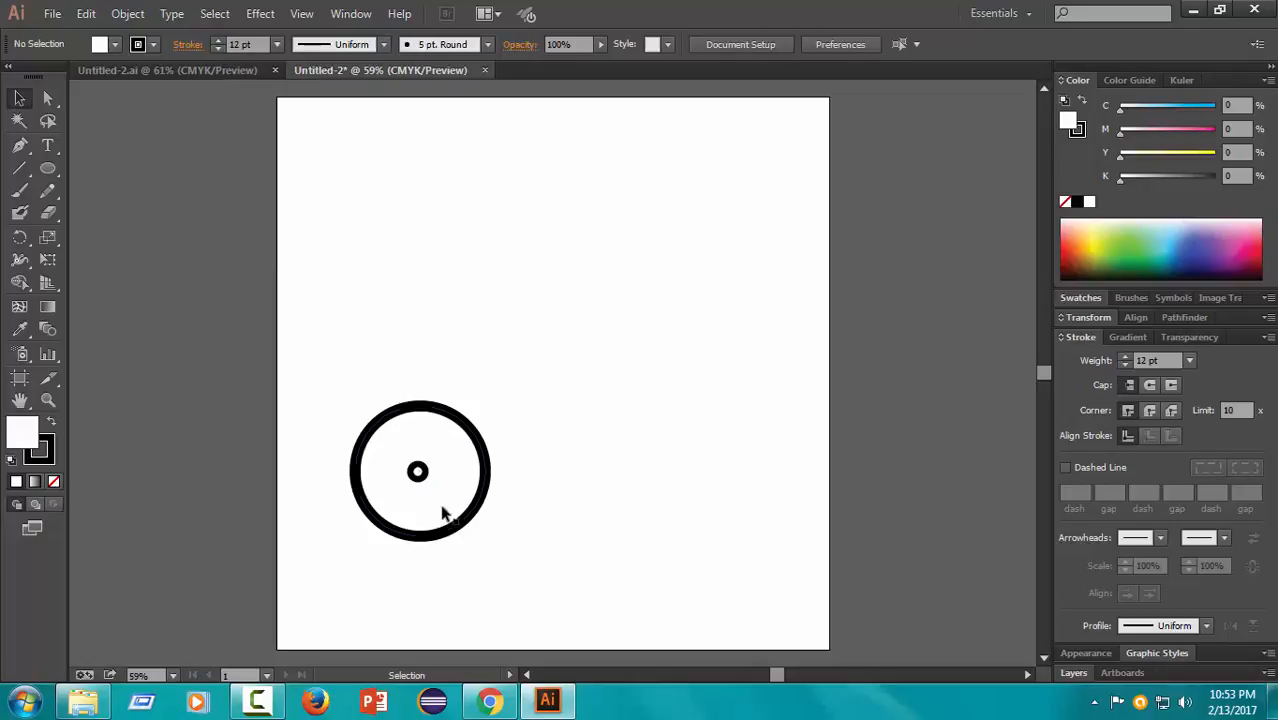
# Step: Nudge the hub circle slightly to the right to center it within the wheel
pyautogui.click(425, 474)
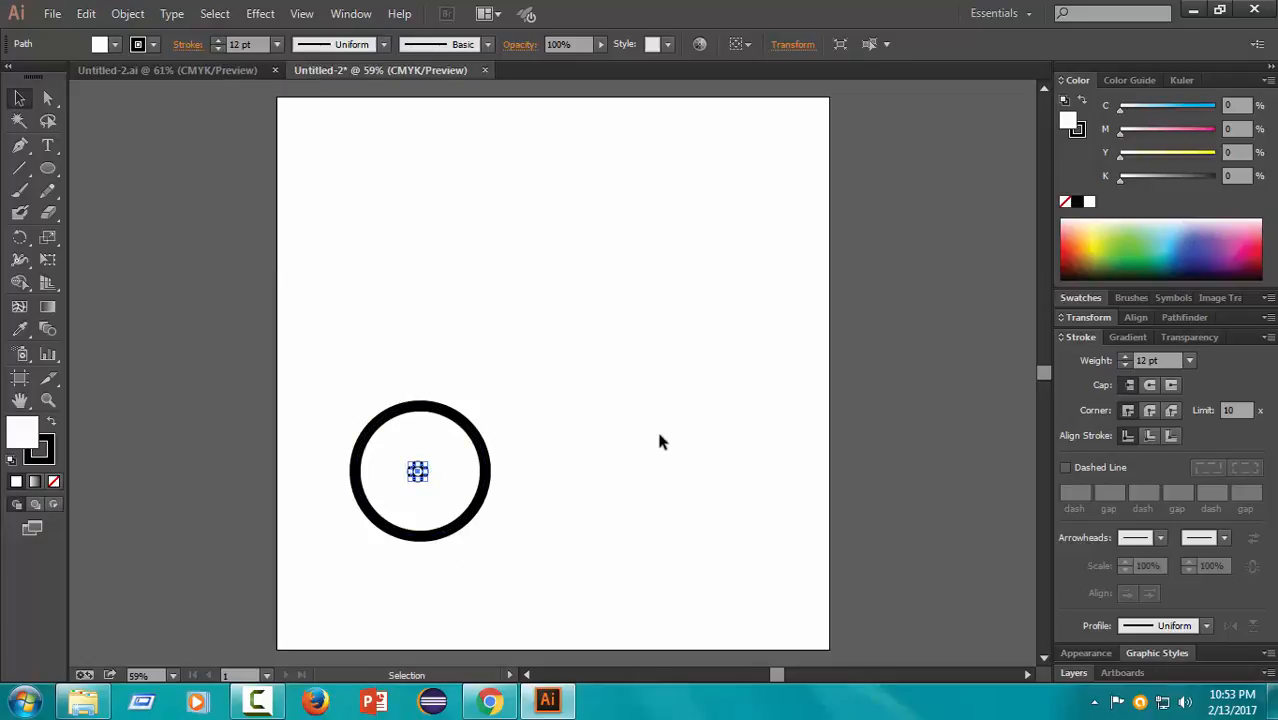
pyautogui.press('Right')
pyautogui.click(663, 449)
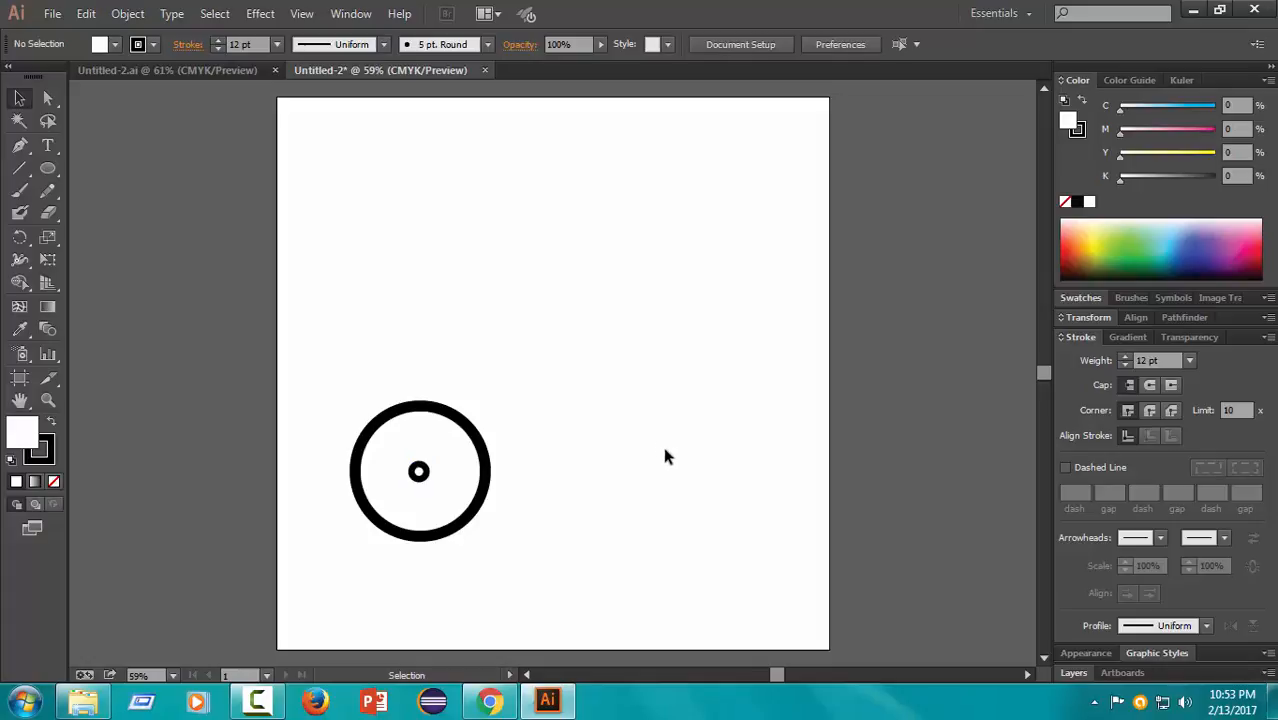
pyautogui.click(419, 470)
pyautogui.press('Right')
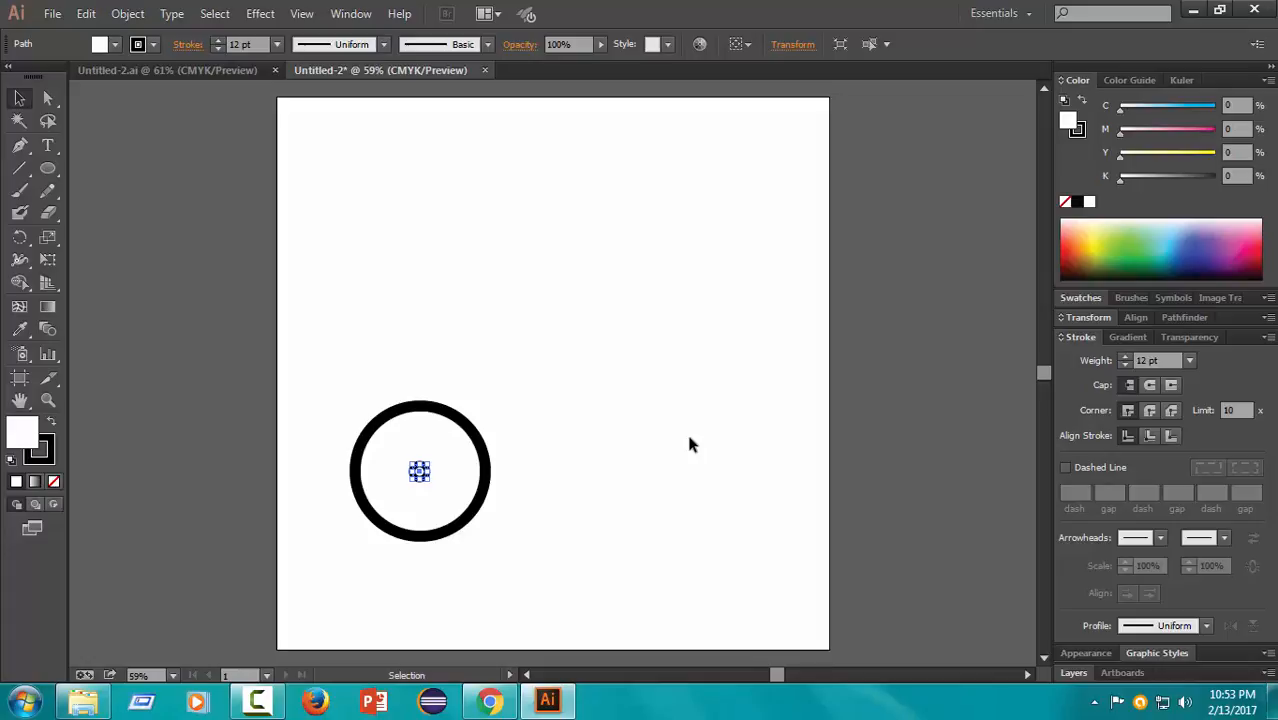
pyautogui.click(688, 443)
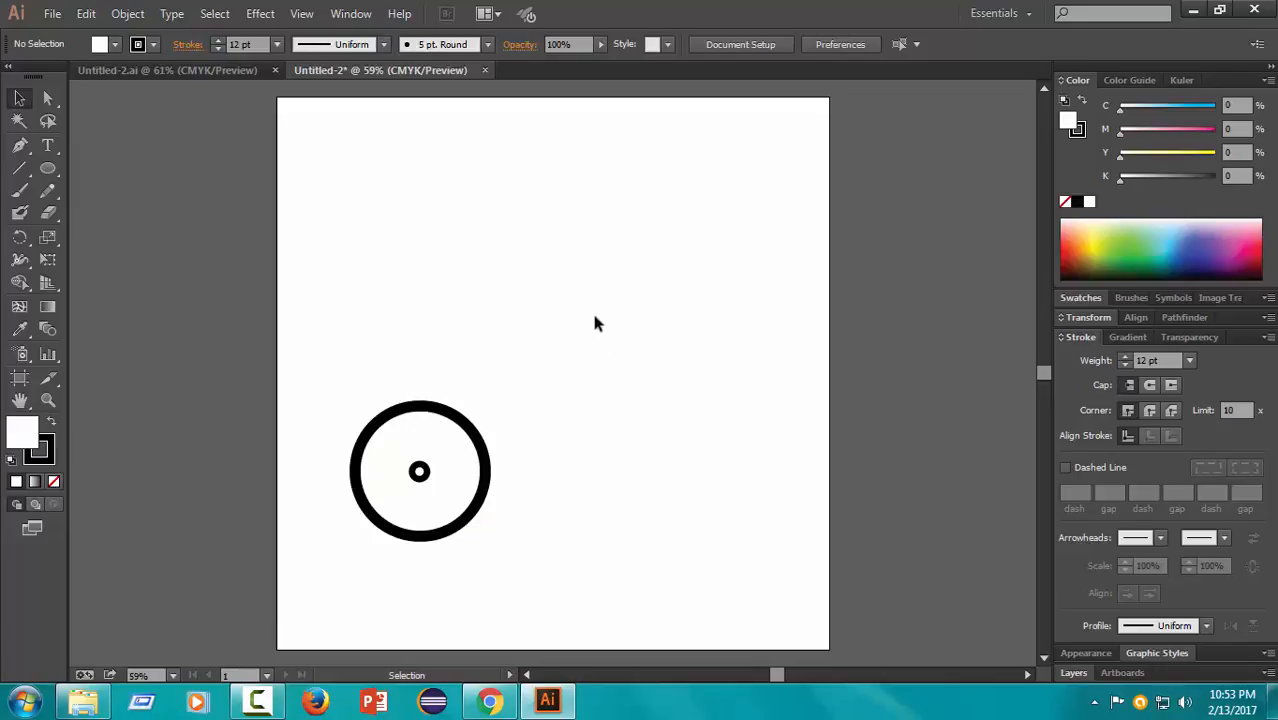
# Step: Duplicate the wheel and its hub to the right, level with the original, as the second wheel
pyautogui.moveTo(548, 383); pyautogui.dragTo(297, 618)
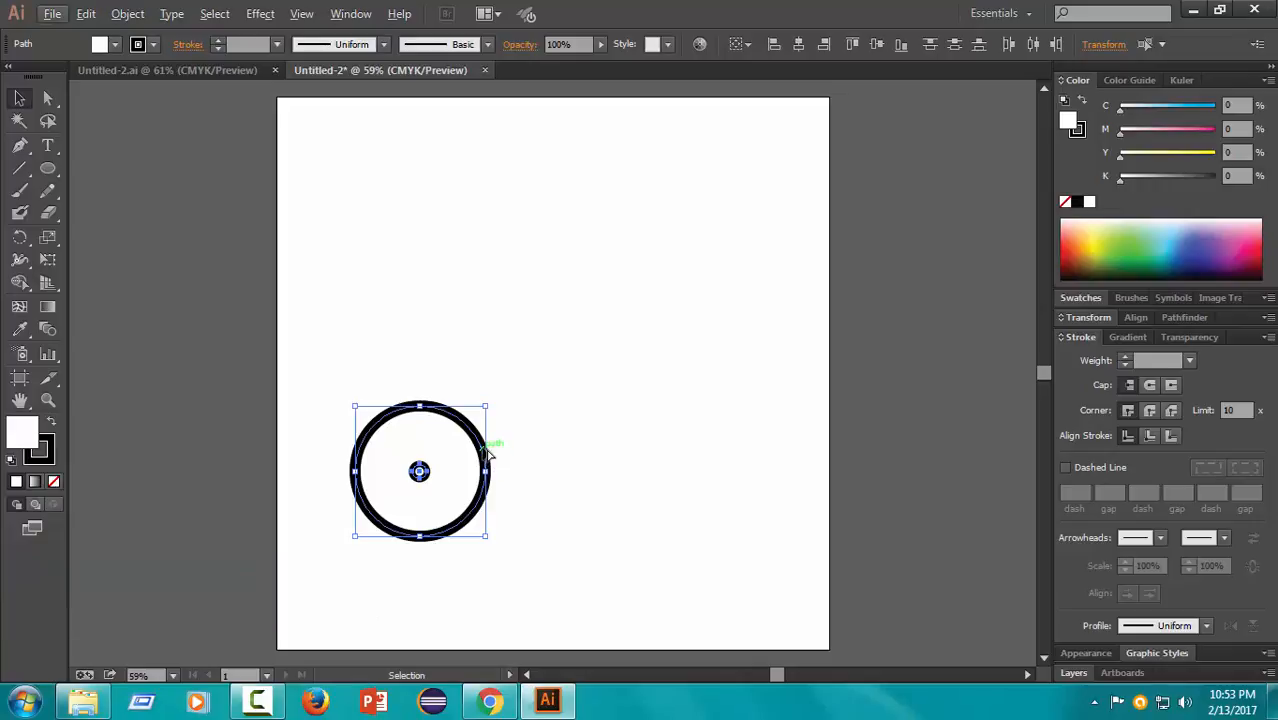
pyautogui.moveTo(486, 452); pyautogui.dragTo(752, 459)
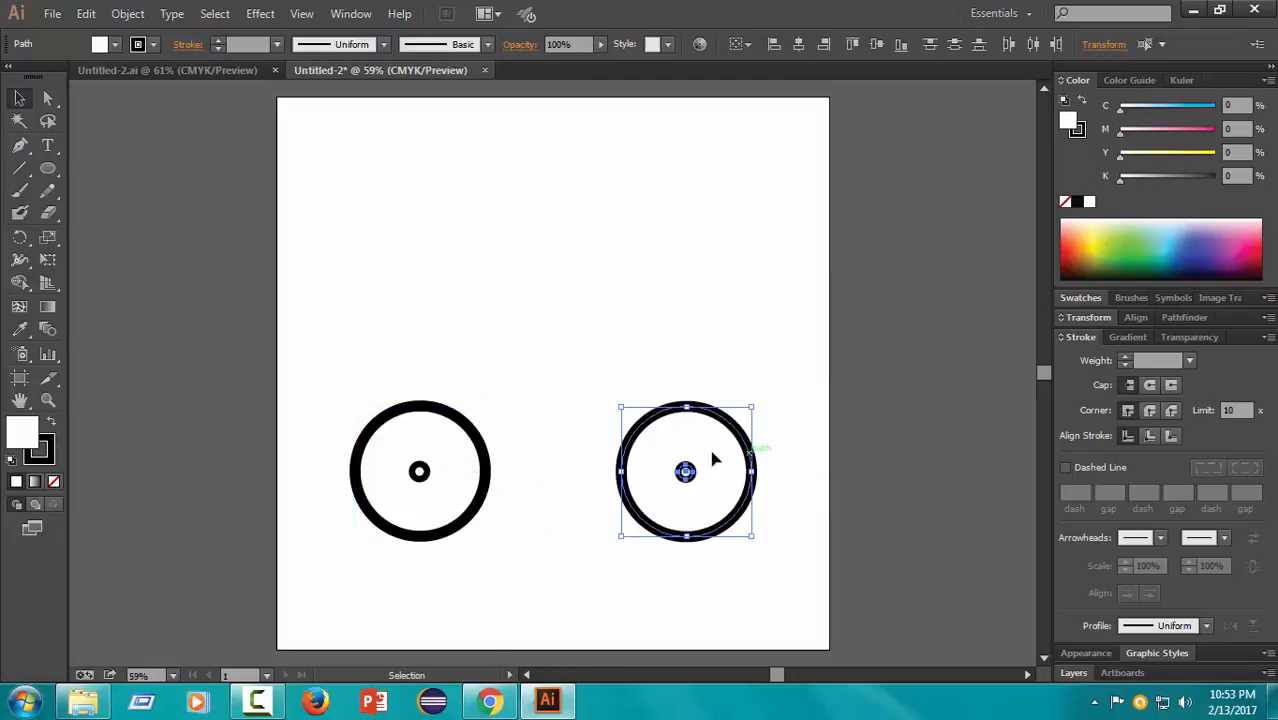
pyautogui.click(469, 340)
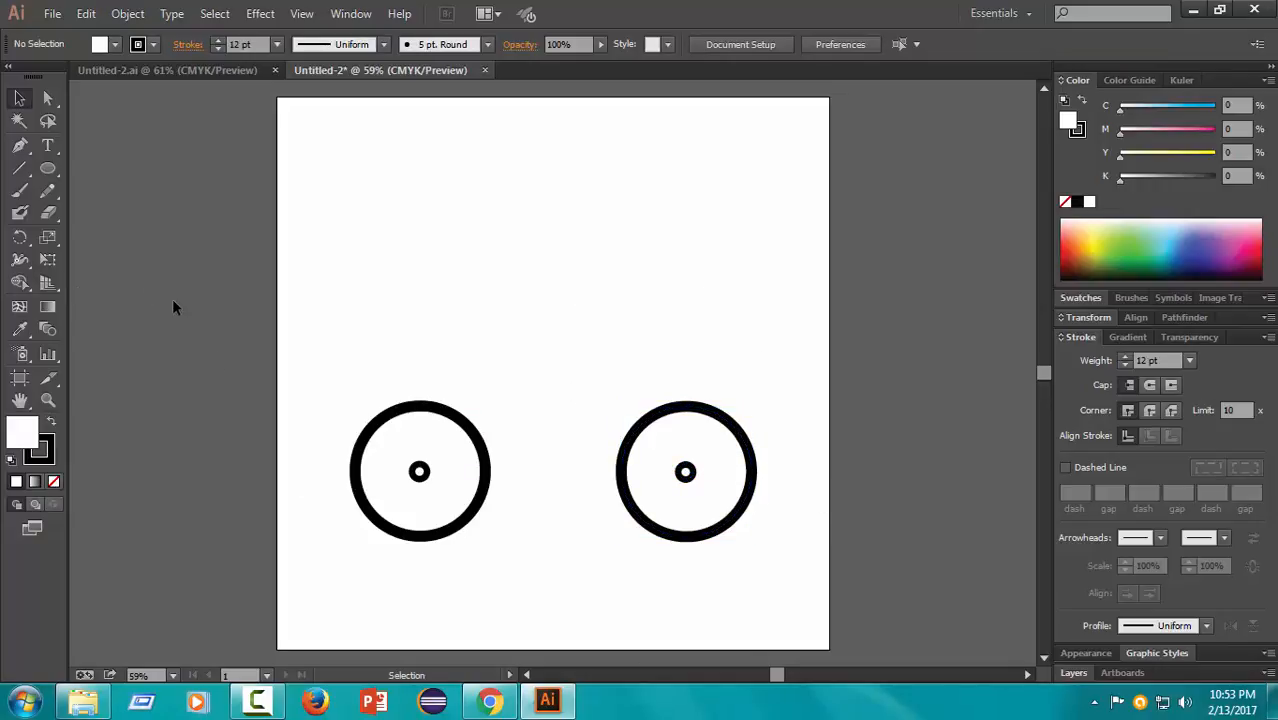
# Step: Draw a horizontal line about 204 px long from the left wheel's hub toward the right wheel
pyautogui.click(17, 175)
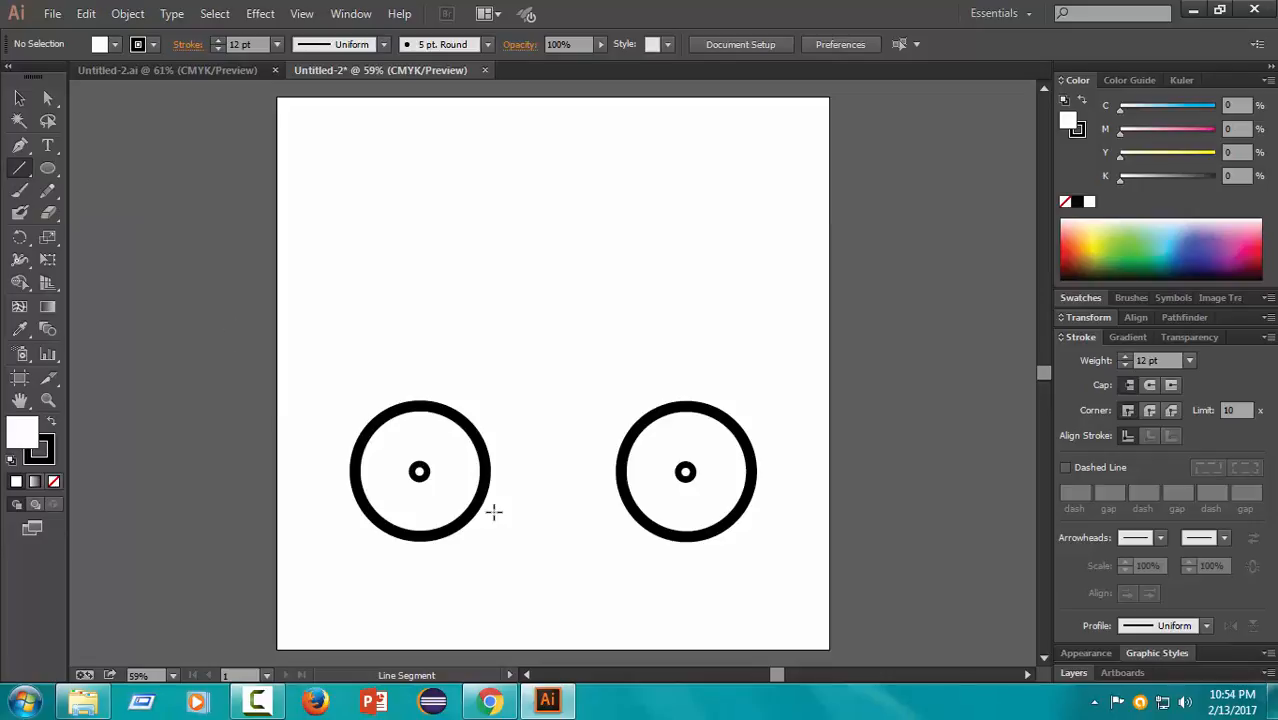
pyautogui.moveTo(419, 471); pyautogui.dragTo(540, 472)
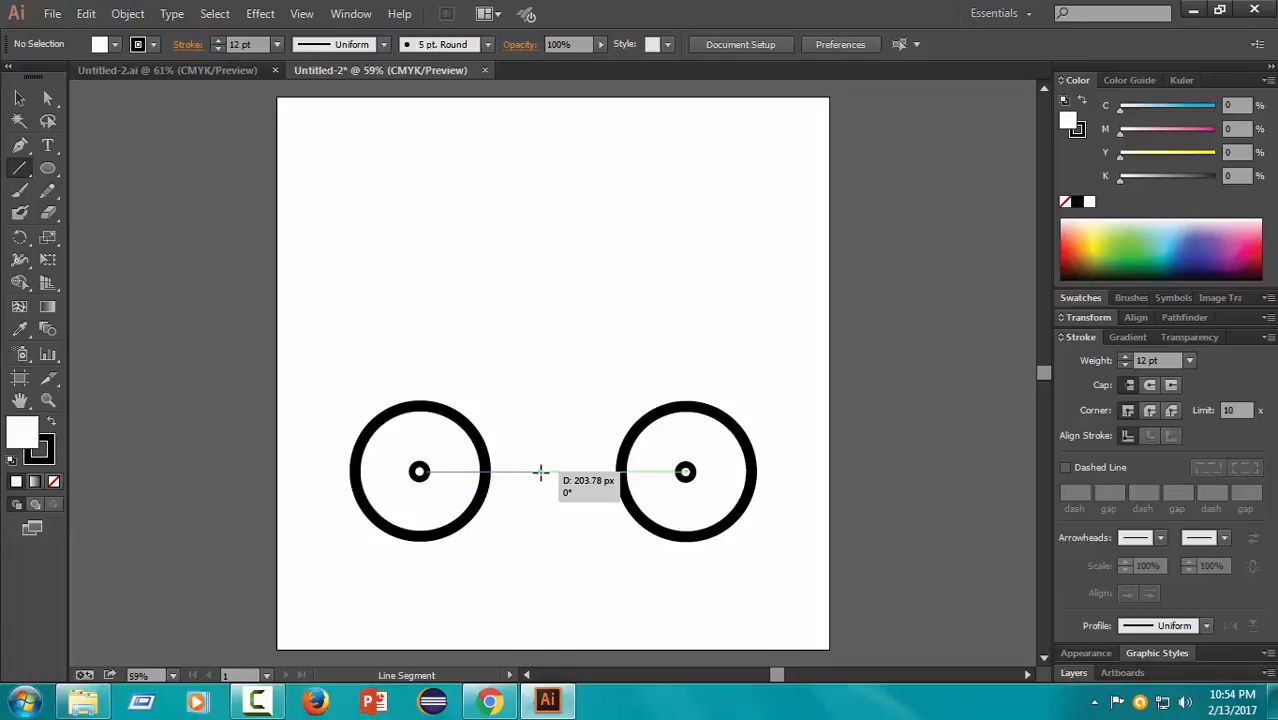
pyautogui.moveTo(540, 472); pyautogui.dragTo(541, 471)
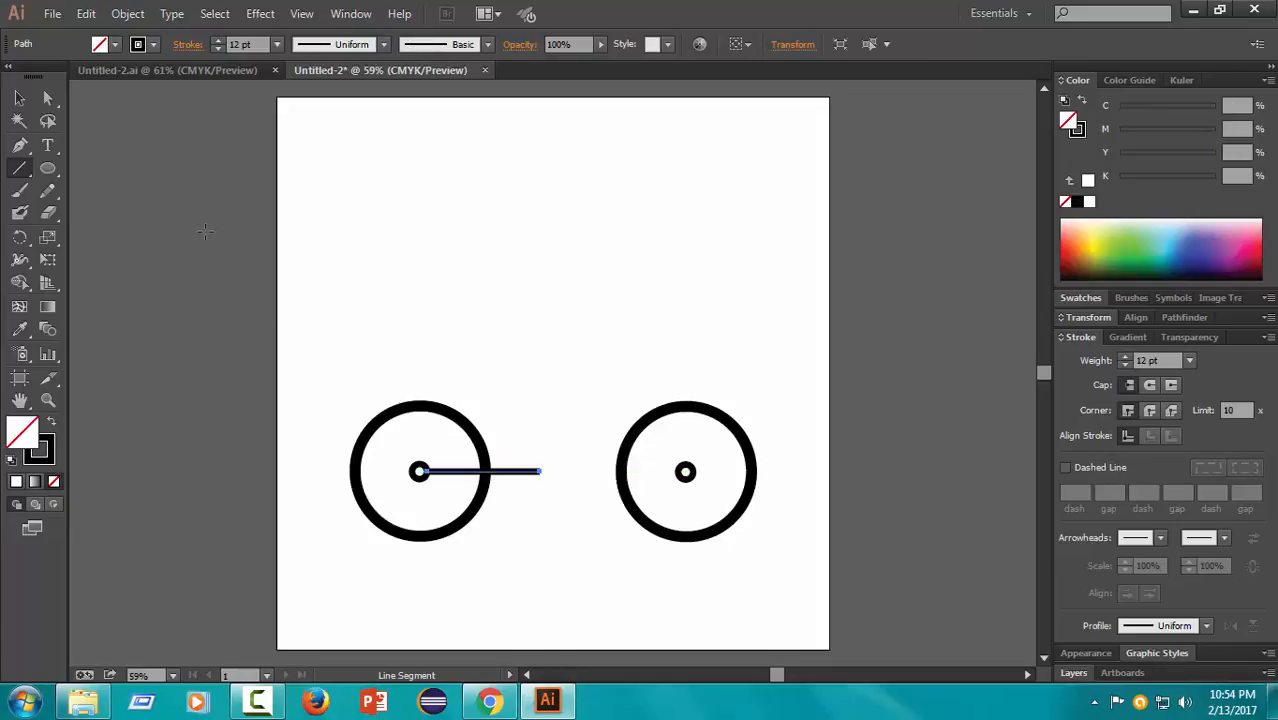
pyautogui.click(19, 98)
pyautogui.click(538, 500)
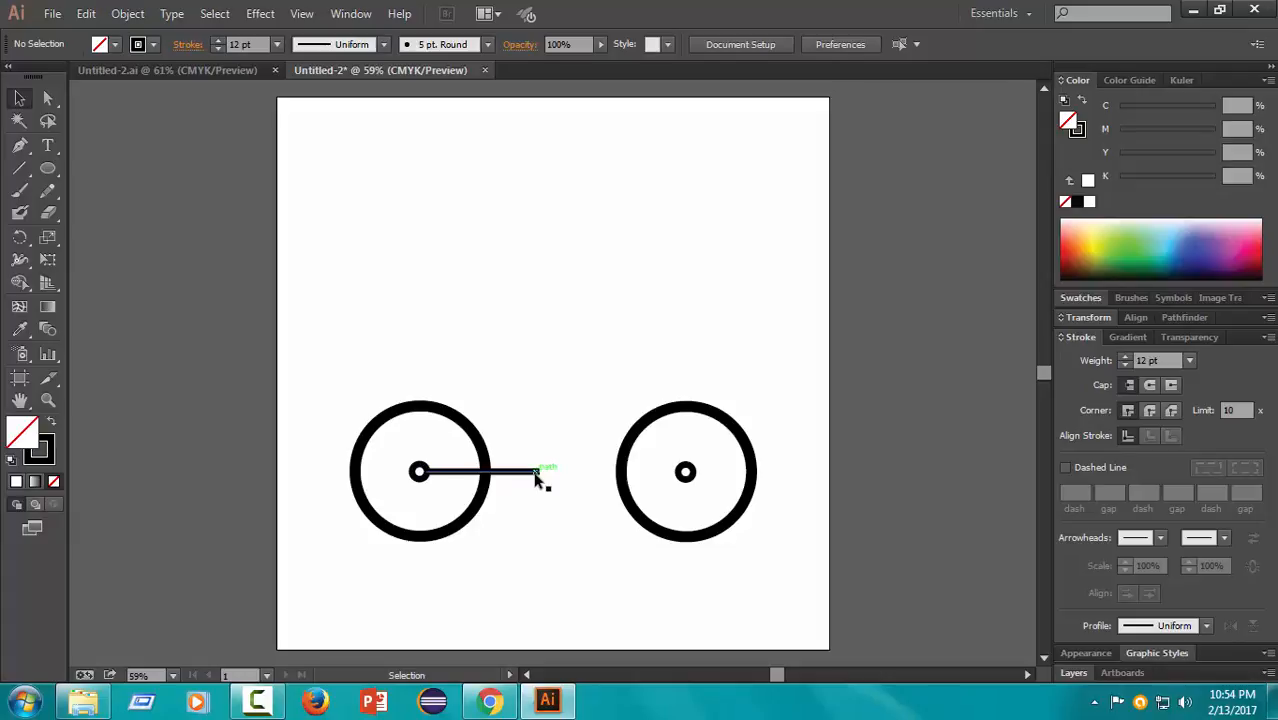
# Step: Give the horizontal frame line a round cap and a round join corner
pyautogui.click(520, 476)
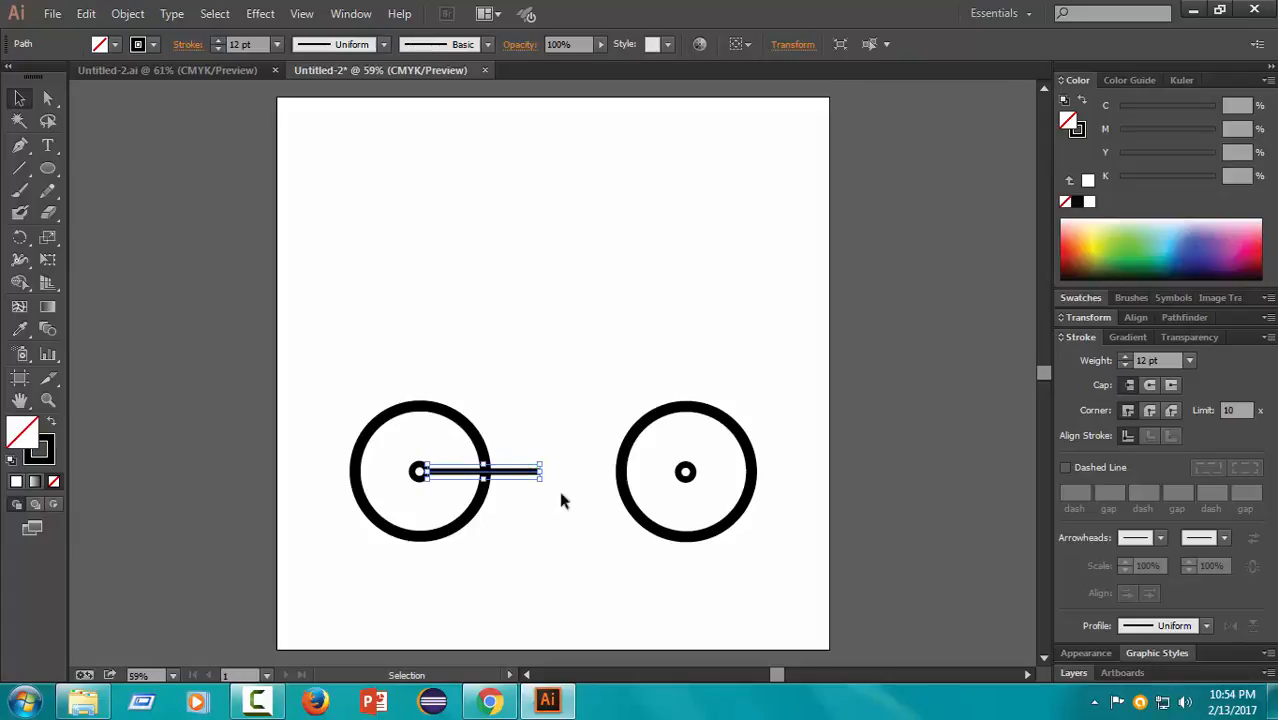
pyautogui.click(1148, 385)
pyautogui.click(1150, 410)
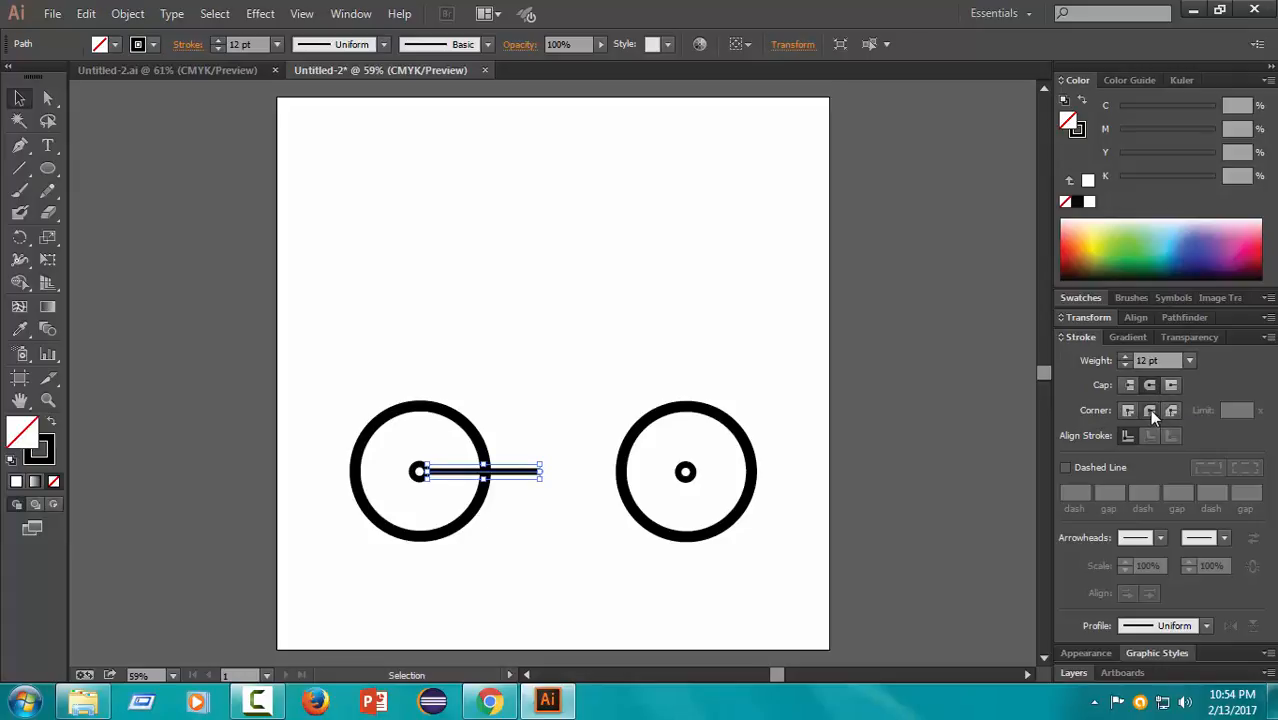
pyautogui.click(542, 359)
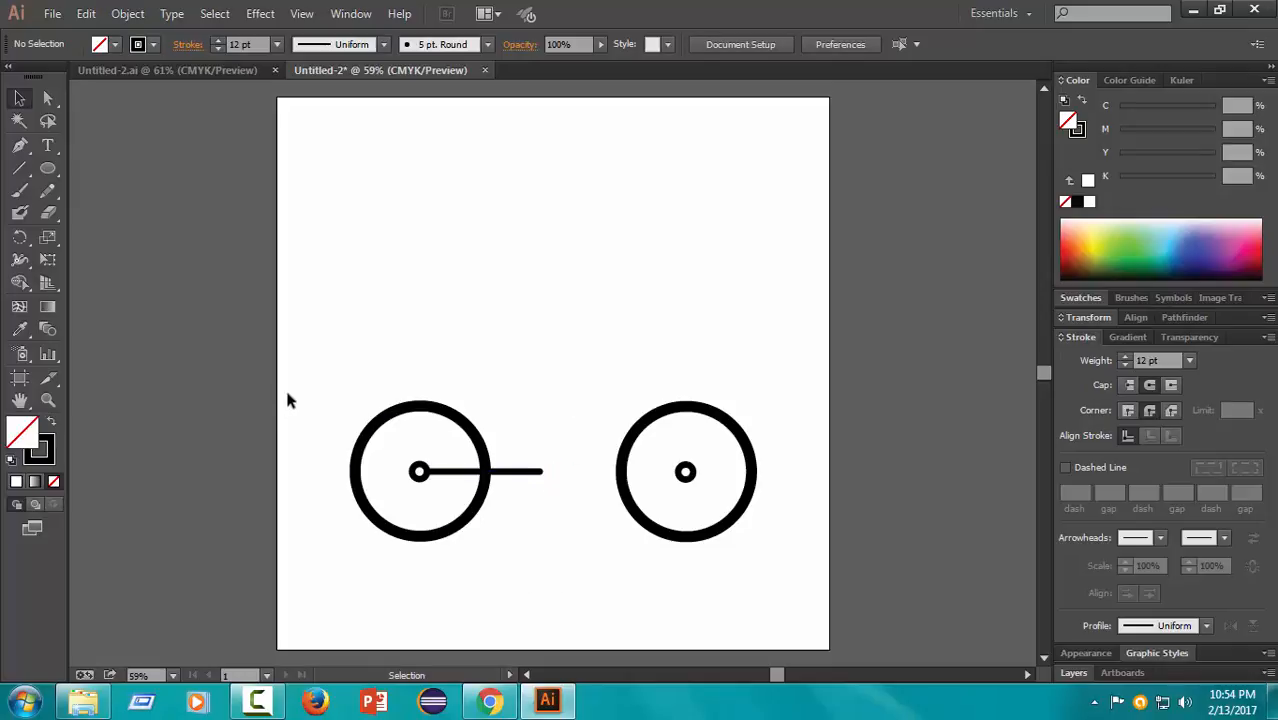
# Step: Draw a shorter horizontal line for the frame's top bar above the gap between the wheels
pyautogui.click(18, 170)
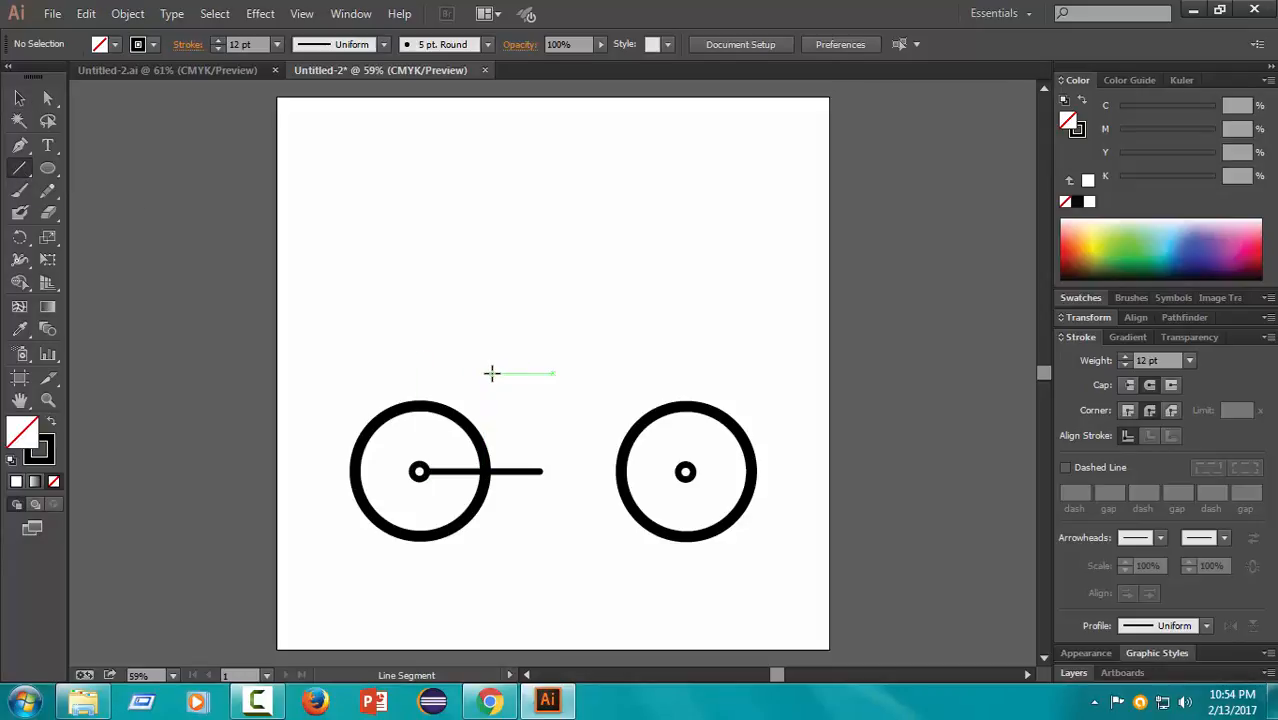
pyautogui.moveTo(503, 374); pyautogui.dragTo(573, 371)
pyautogui.click(19, 98)
pyautogui.click(99, 190)
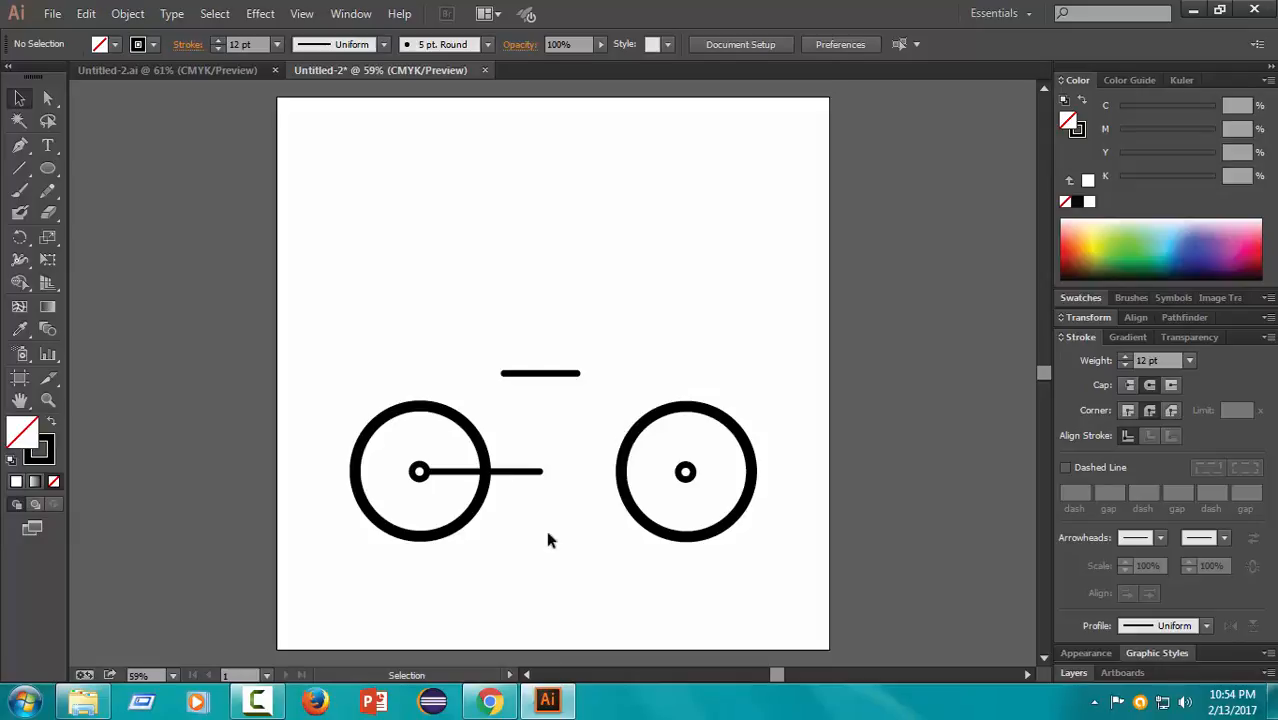
# Step: Draw a diagonal frame line from the left wheel's hub to the left end of the top bar
pyautogui.click(19, 168)
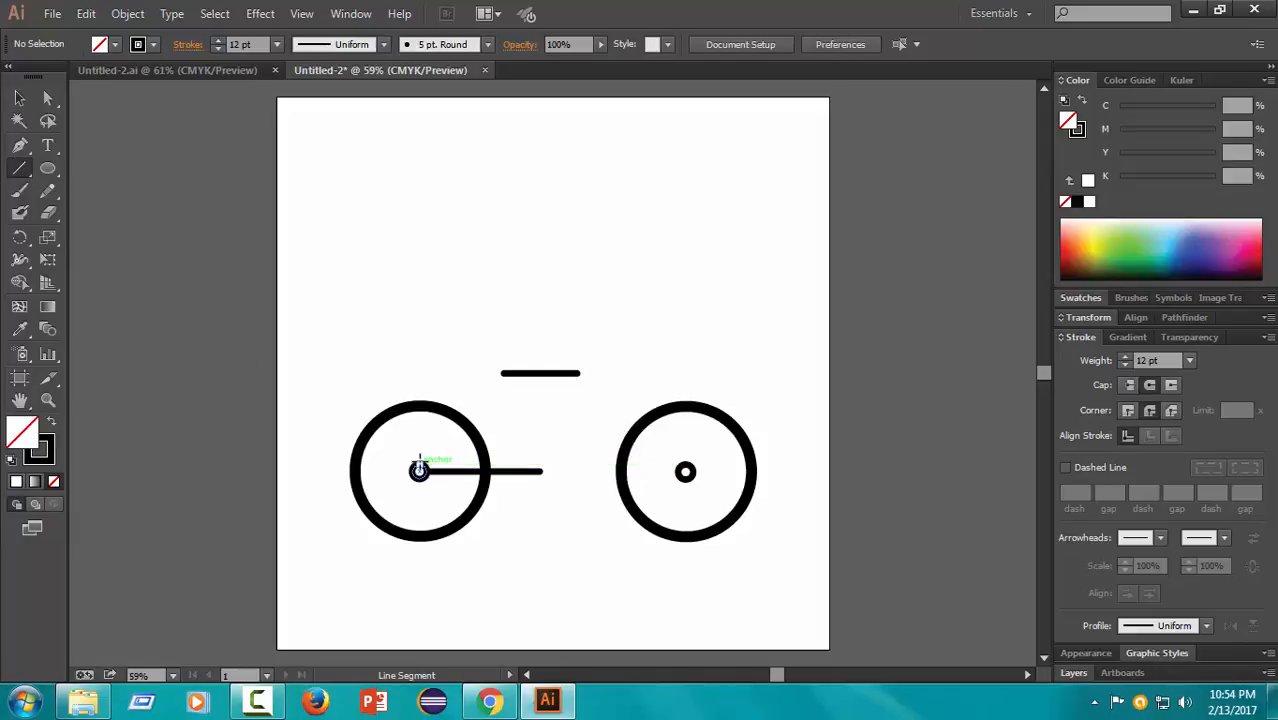
pyautogui.moveTo(418, 471)
pyautogui.mouseDown()
pyautogui.moveTo(462, 452)
pyautogui.moveTo(503, 374)
pyautogui.mouseUp()
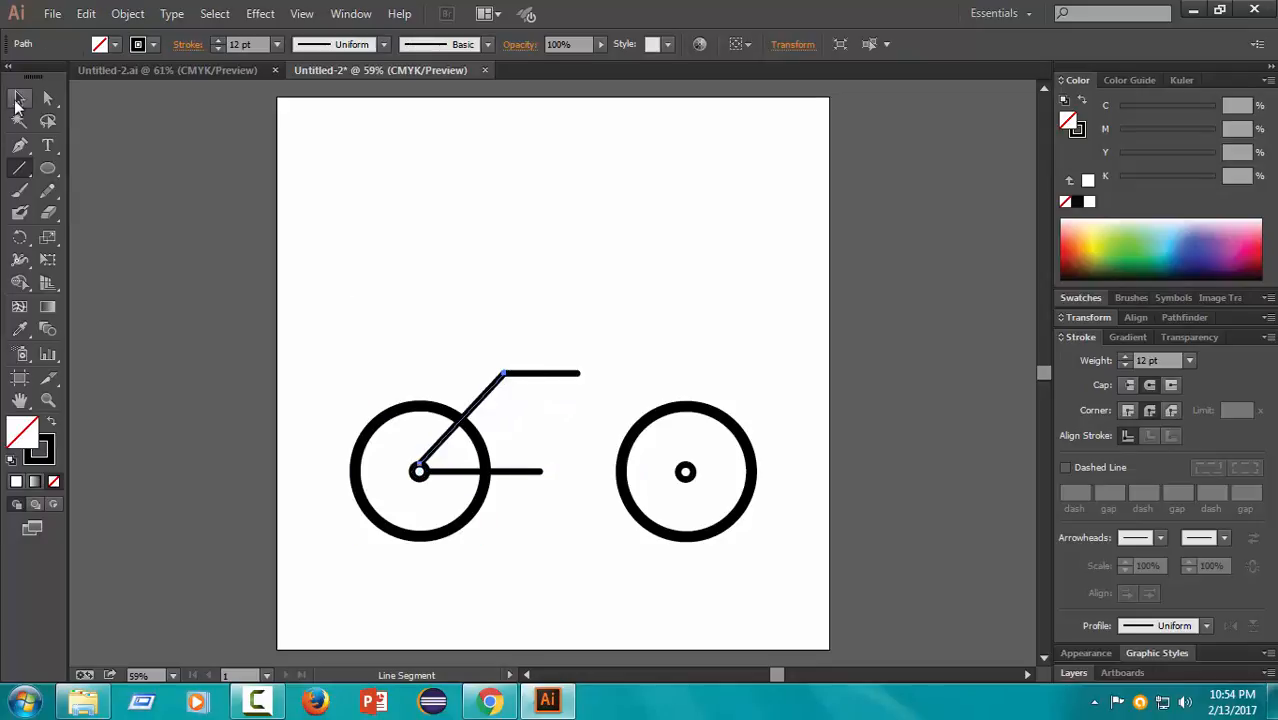
pyautogui.click(19, 98)
pyautogui.click(161, 237)
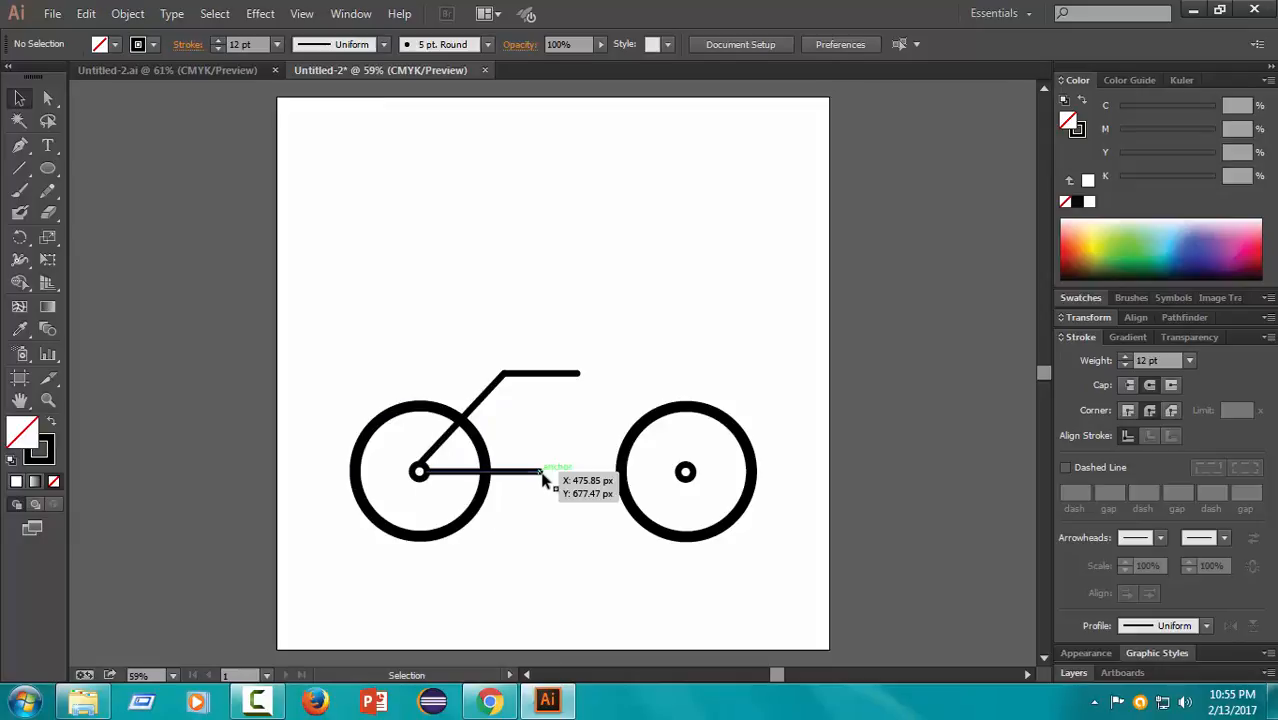
# Step: Draw a diagonal line about 206 px long at 50° from the lower bar's right end up toward the right wheel
pyautogui.click(19, 168)
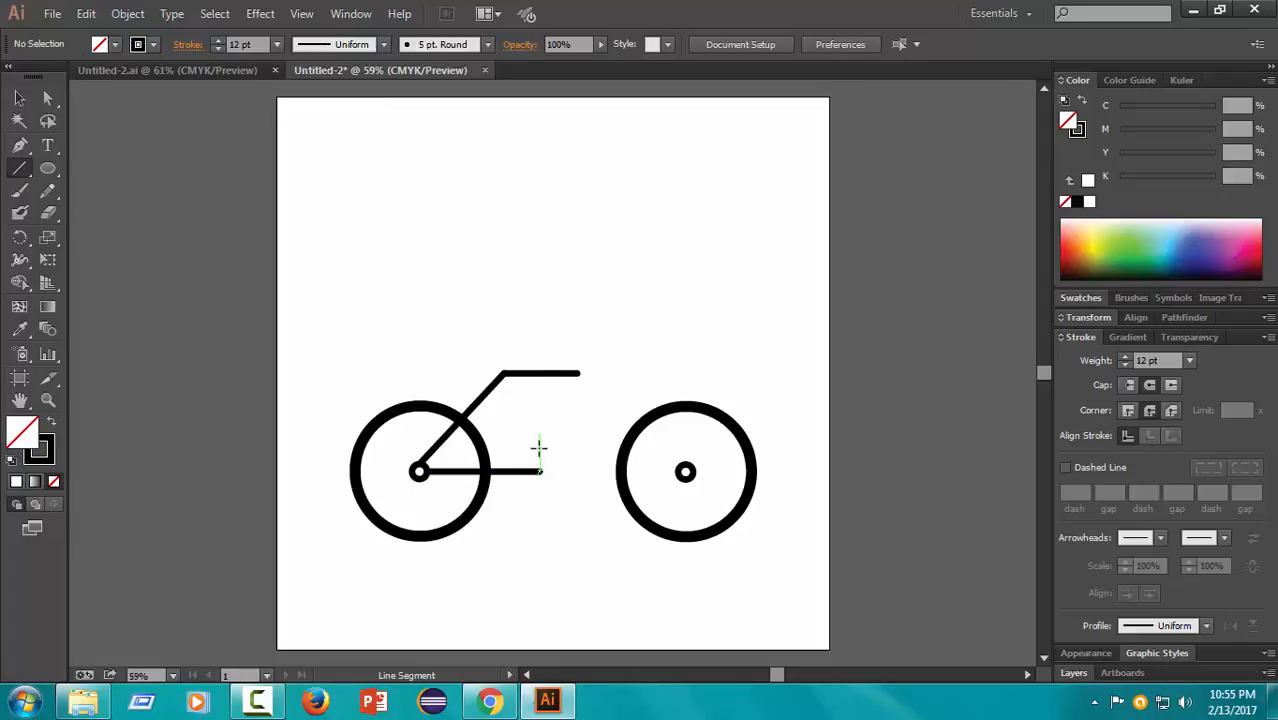
pyautogui.moveTo(540, 471); pyautogui.dragTo(627, 373)
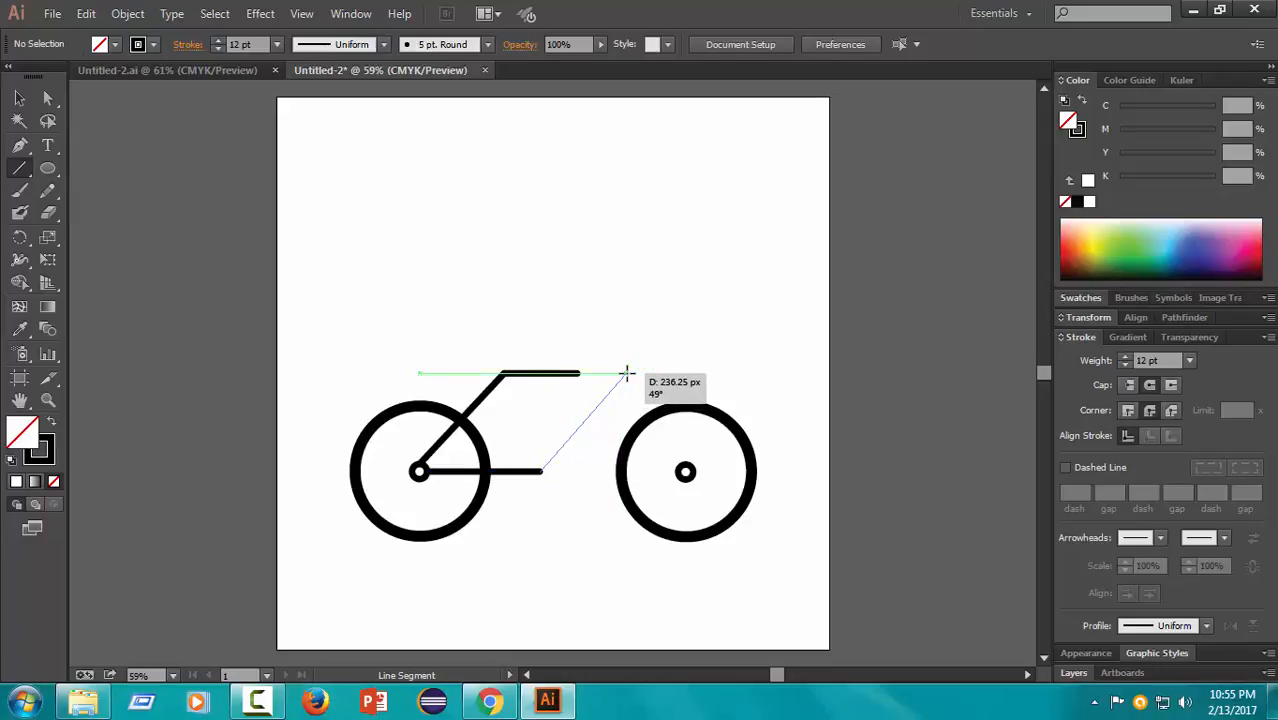
pyautogui.moveTo(627, 373); pyautogui.dragTo(612, 386)
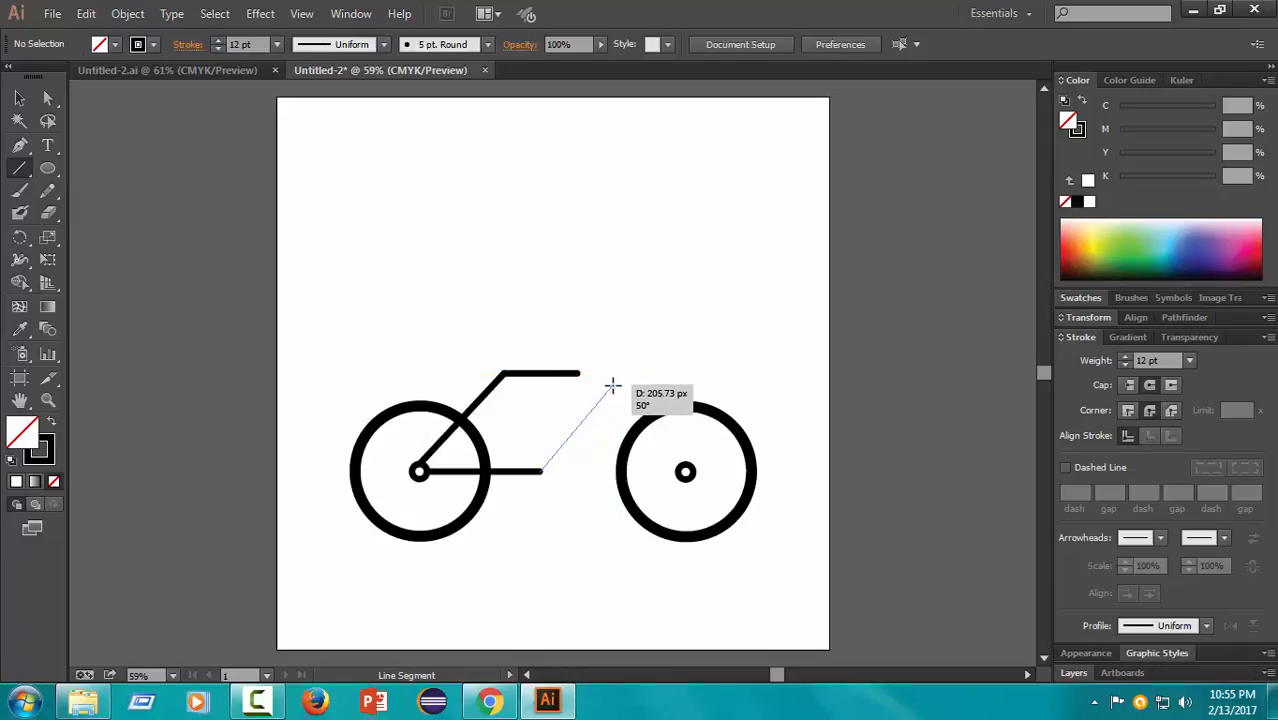
pyautogui.moveTo(612, 386)
pyautogui.mouseDown()
pyautogui.moveTo(617, 373)
pyautogui.moveTo(613, 384)
pyautogui.mouseUp()
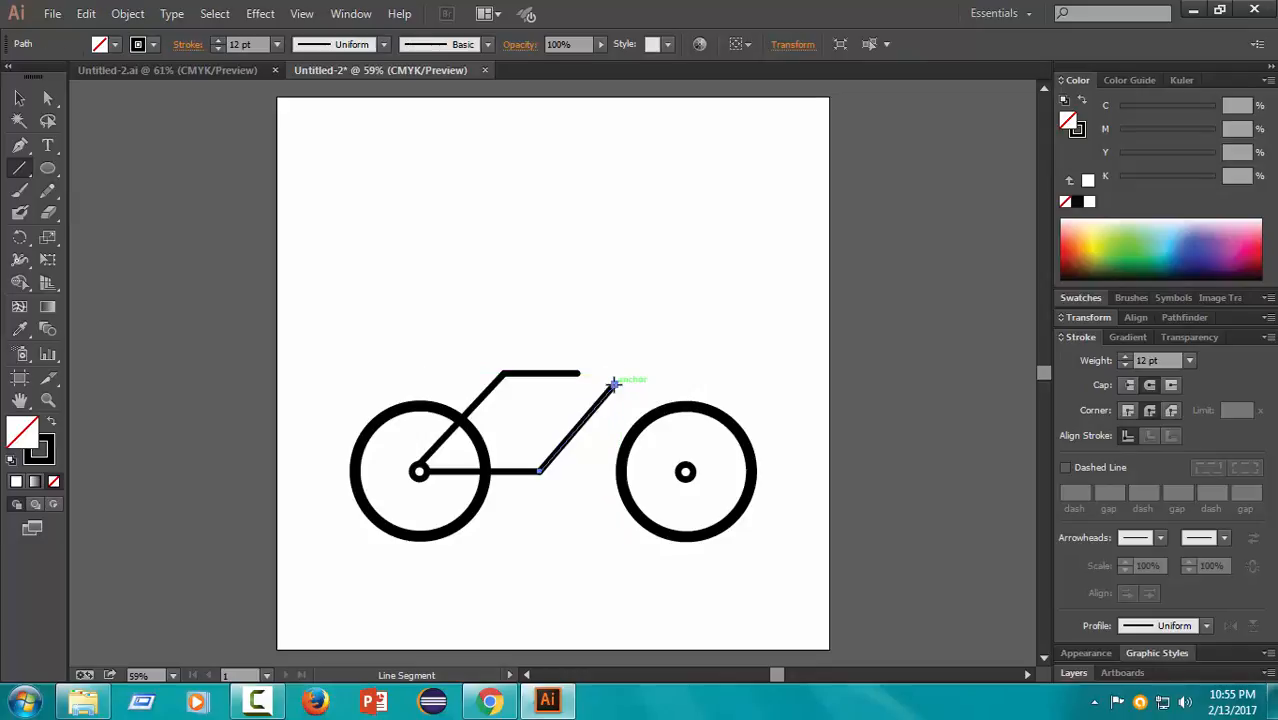
# Step: Undo the last diagonal line and draw a fork line about 206 px long at 127° from the right wheel's hub
pyautogui.hotkey('ctrl', 'z')
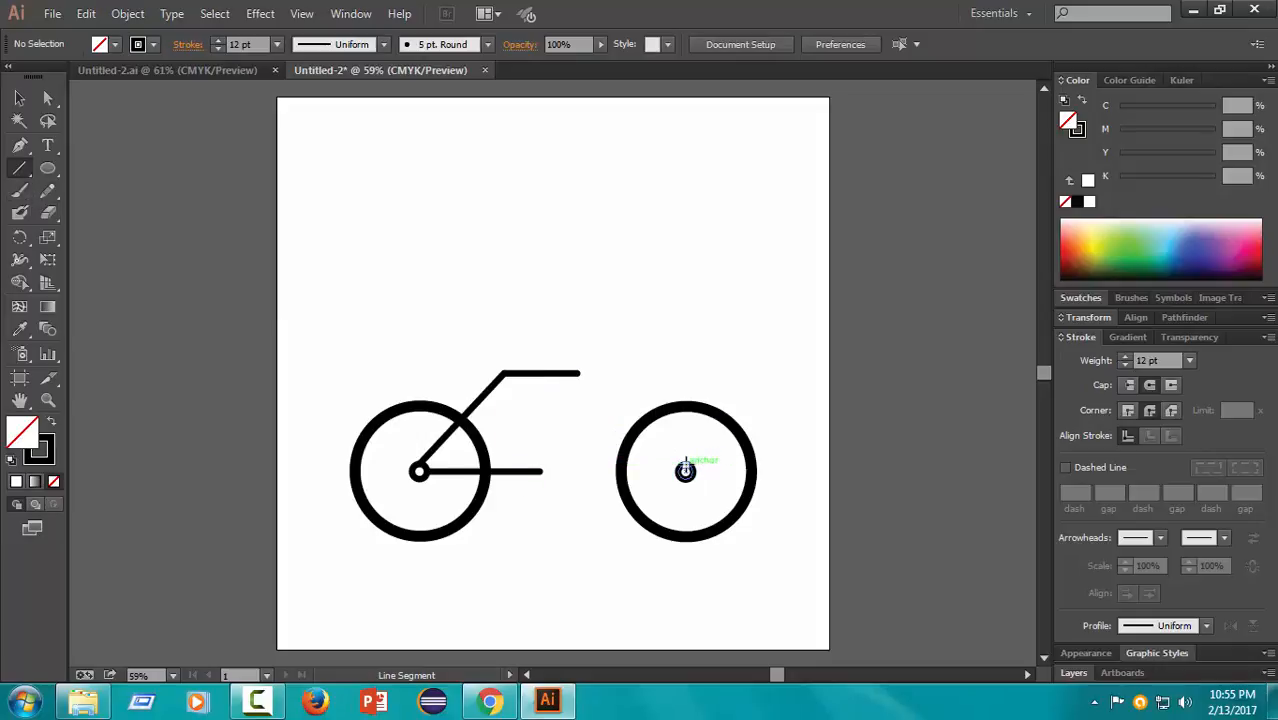
pyautogui.moveTo(685, 470); pyautogui.dragTo(617, 370)
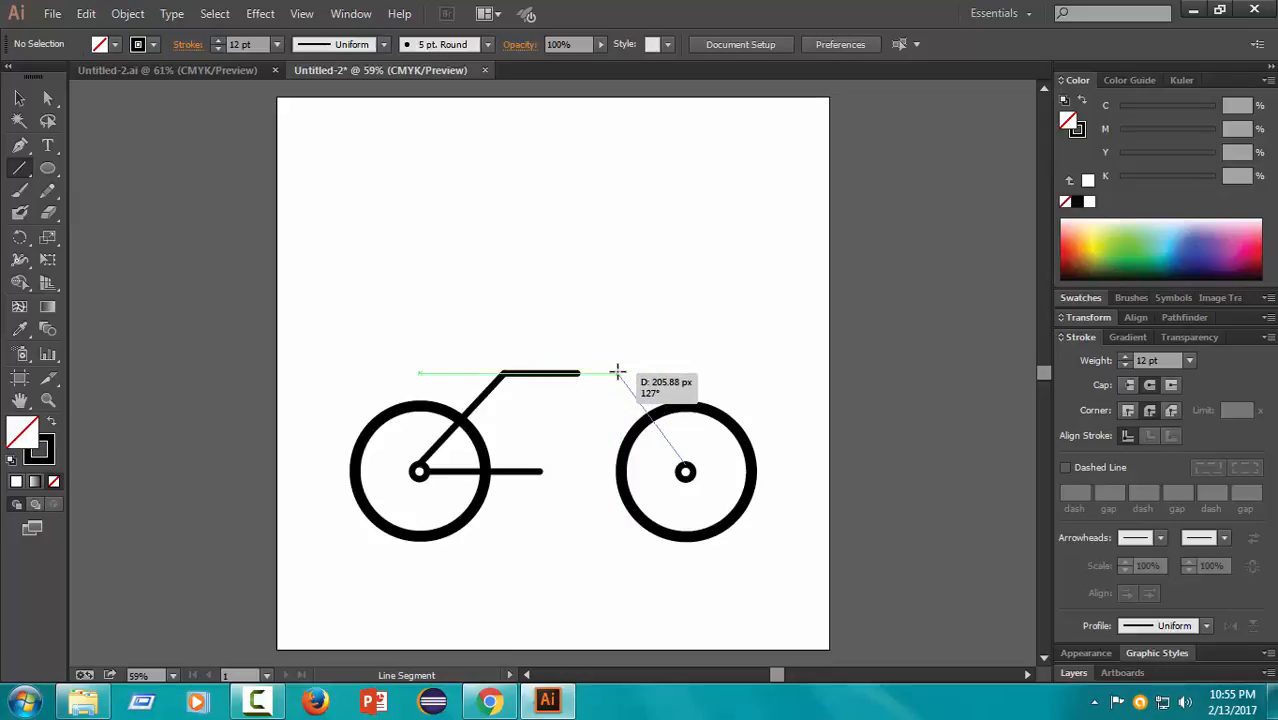
pyautogui.moveTo(617, 372); pyautogui.dragTo(617, 372)
pyautogui.click(19, 97)
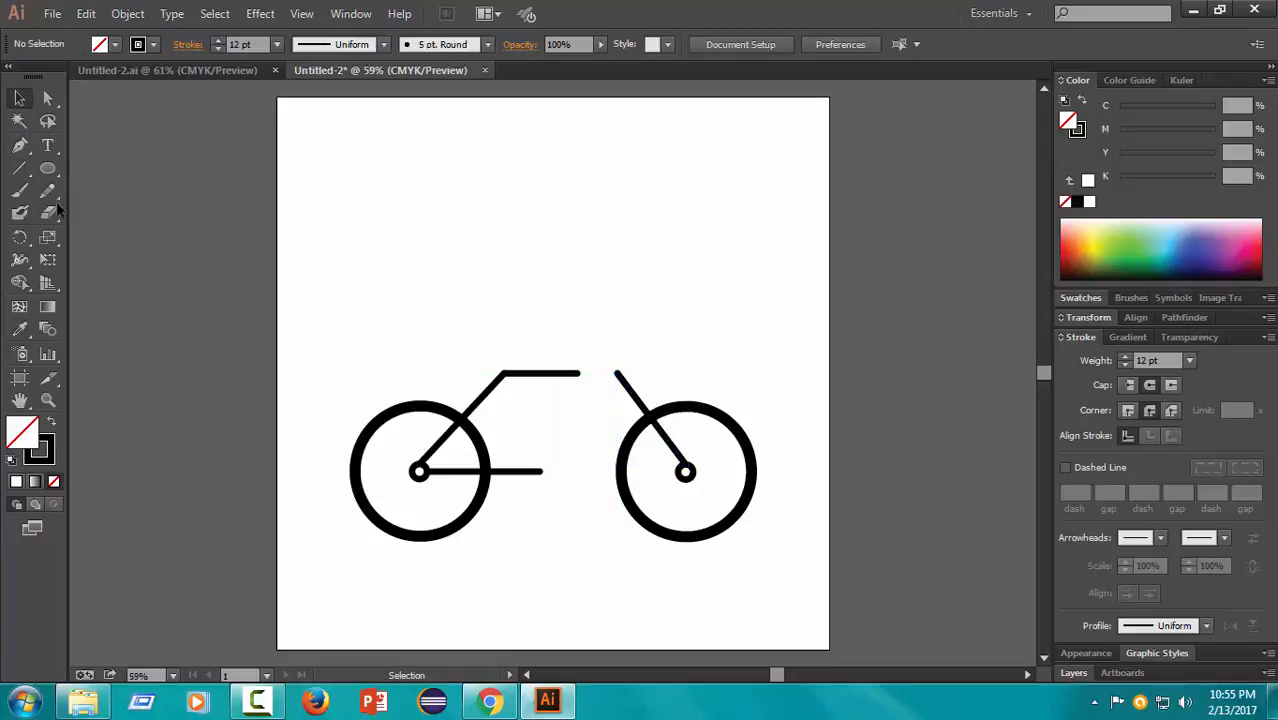
# Step: Draw a diagonal frame line from the lower bar's right end up to just below the fork's upper end
pyautogui.click(19, 168)
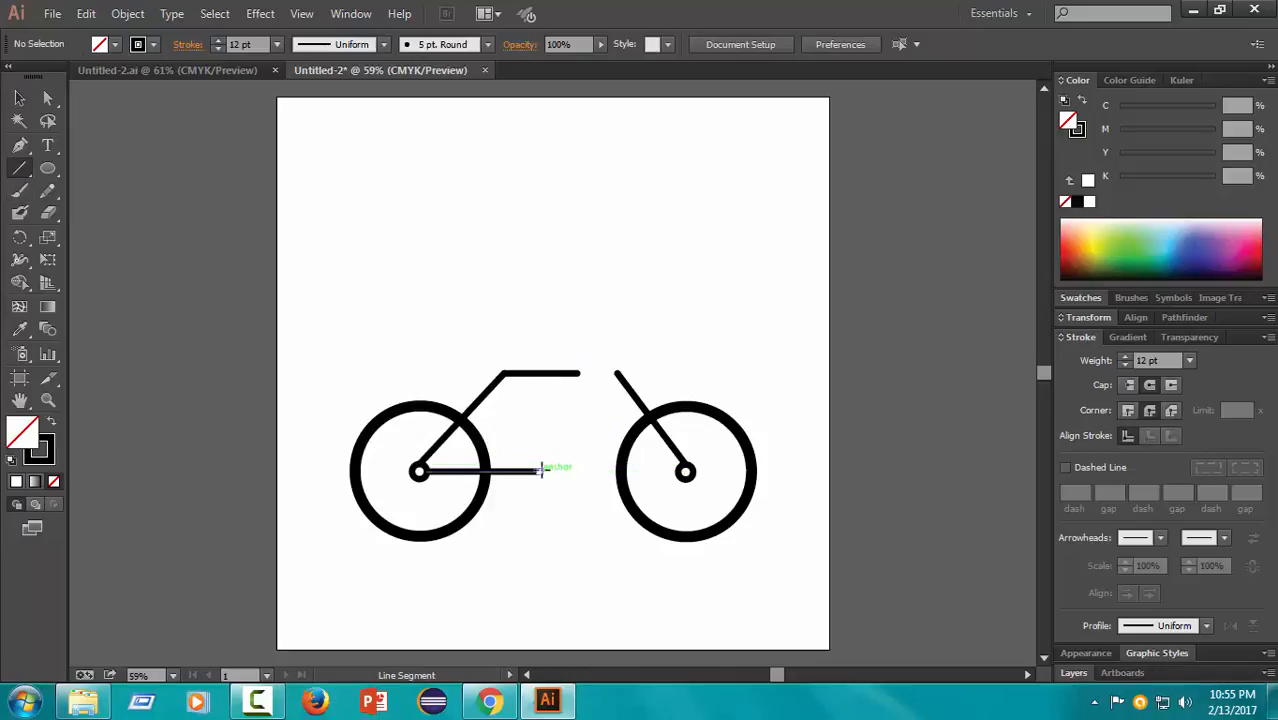
pyautogui.moveTo(541, 470); pyautogui.dragTo(619, 376)
pyautogui.click(20, 99)
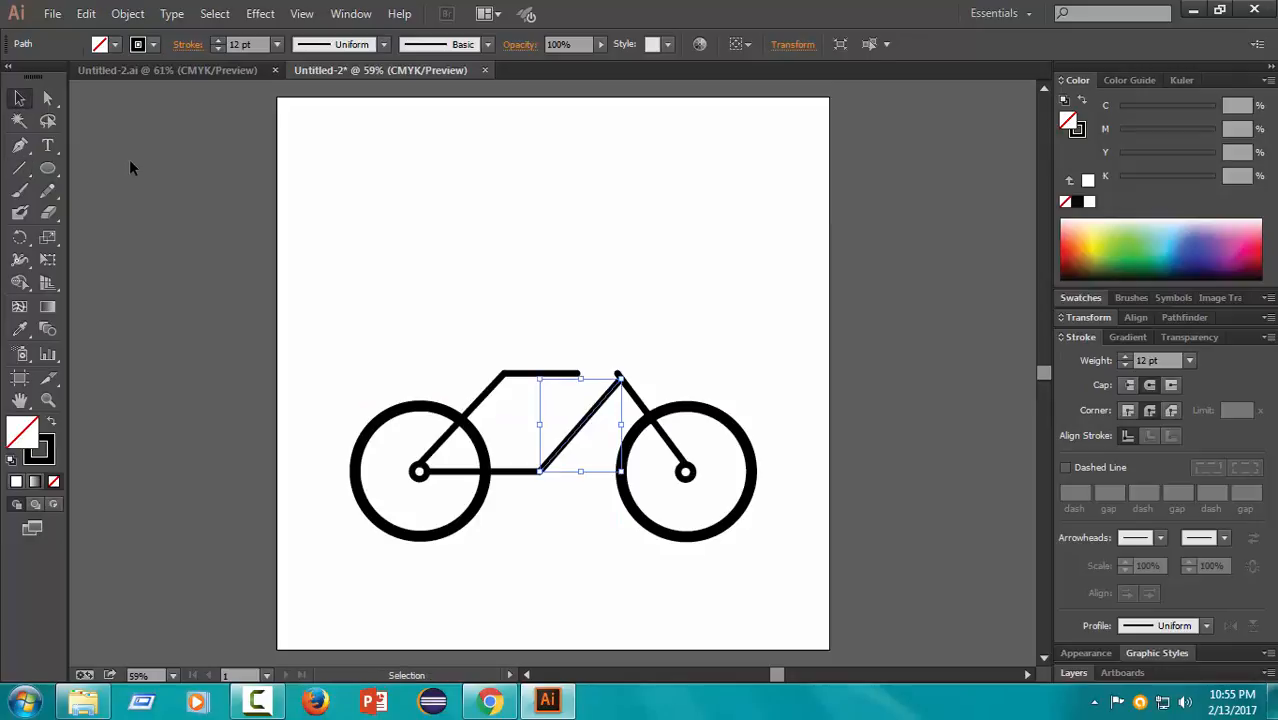
# Step: Extend the frame's top bar to the right until it meets the upper end of the fork line
pyautogui.click(588, 388)
pyautogui.click(565, 373)
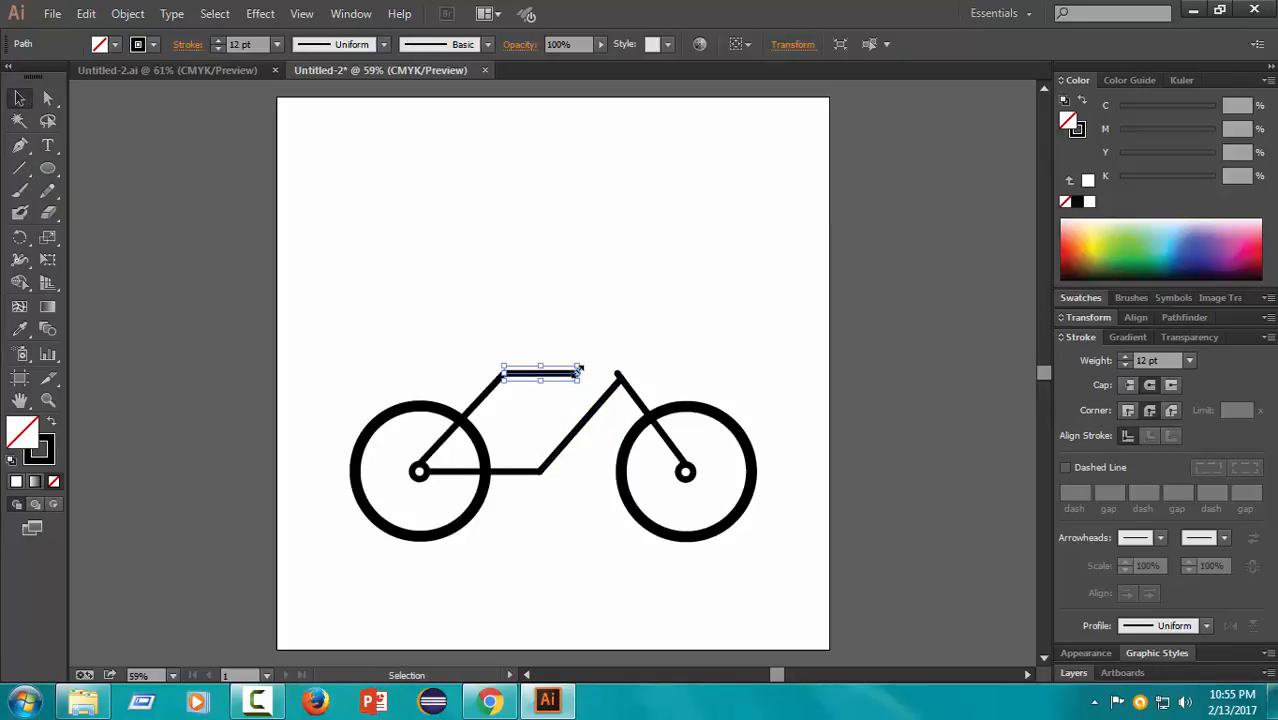
pyautogui.moveTo(578, 370); pyautogui.dragTo(619, 372)
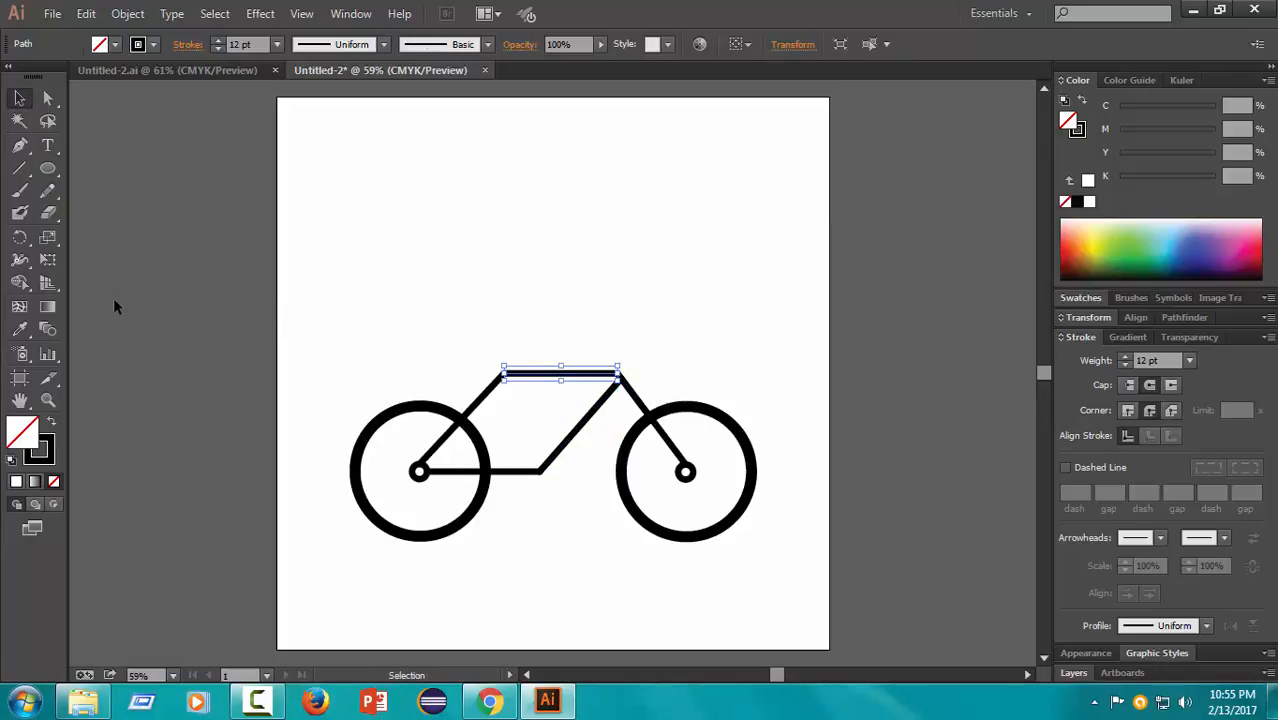
pyautogui.click(113, 307)
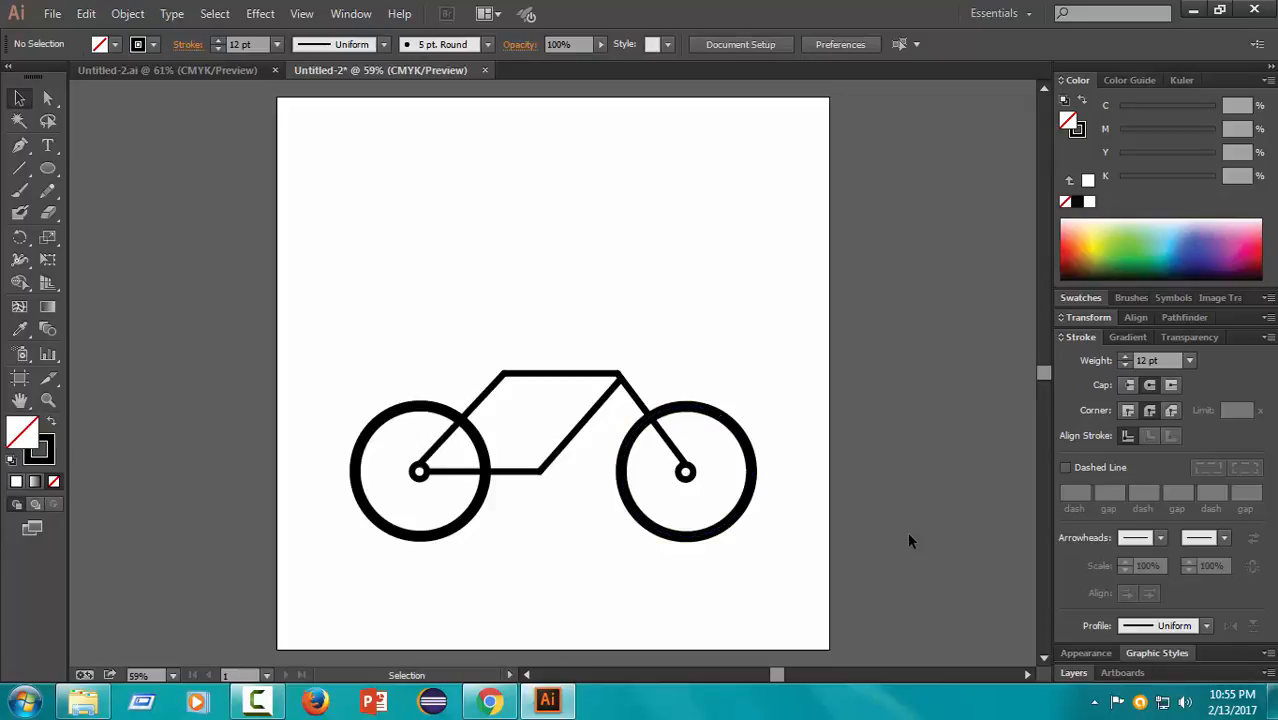
# Step: Lengthen the fork line up and to the left so it projects above the top bar
pyautogui.click(628, 392)
pyautogui.moveTo(619, 373); pyautogui.dragTo(598, 350)
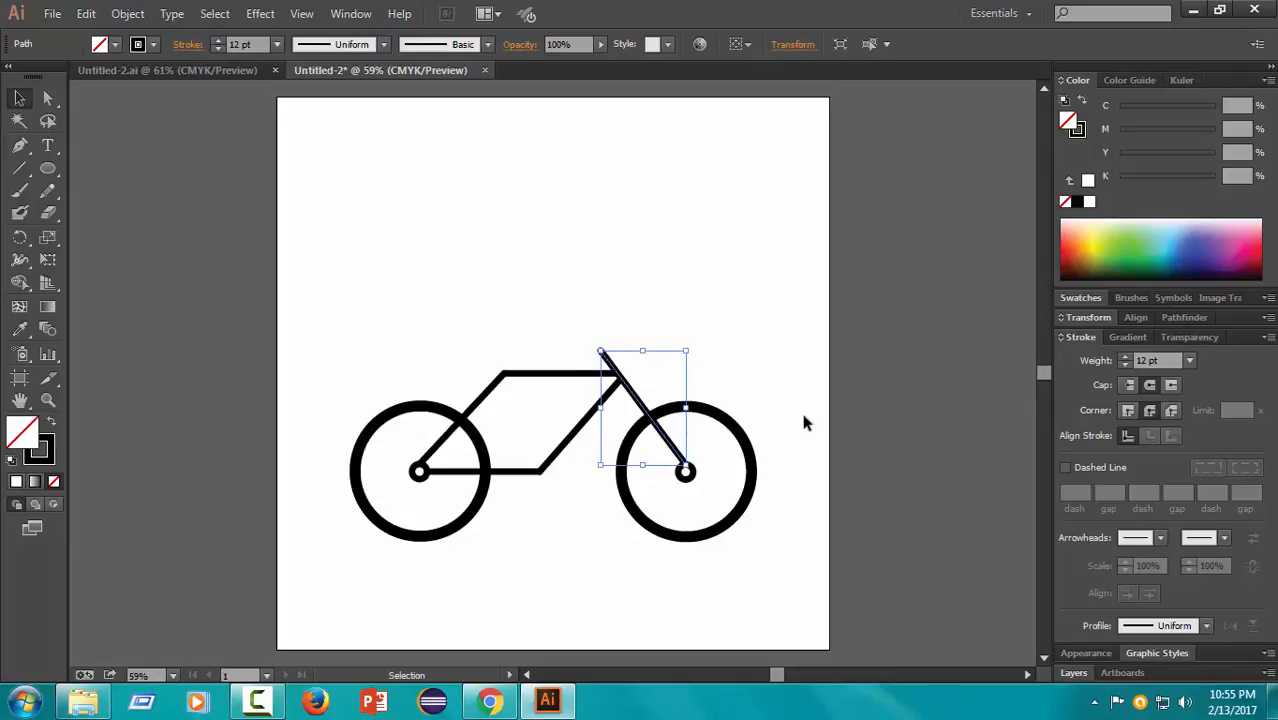
pyautogui.click(800, 408)
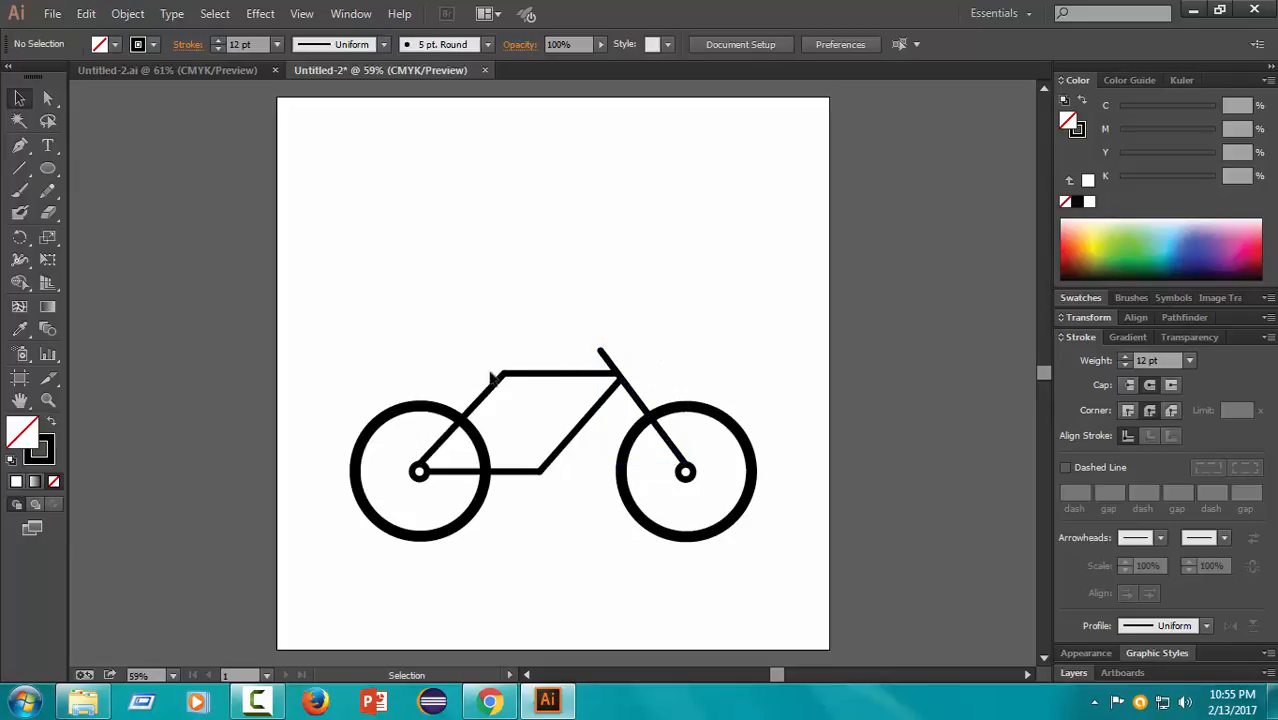
# Step: Draw the seat tube from the lower bar's right end through the top bar's left end to slightly above it
pyautogui.click(19, 168)
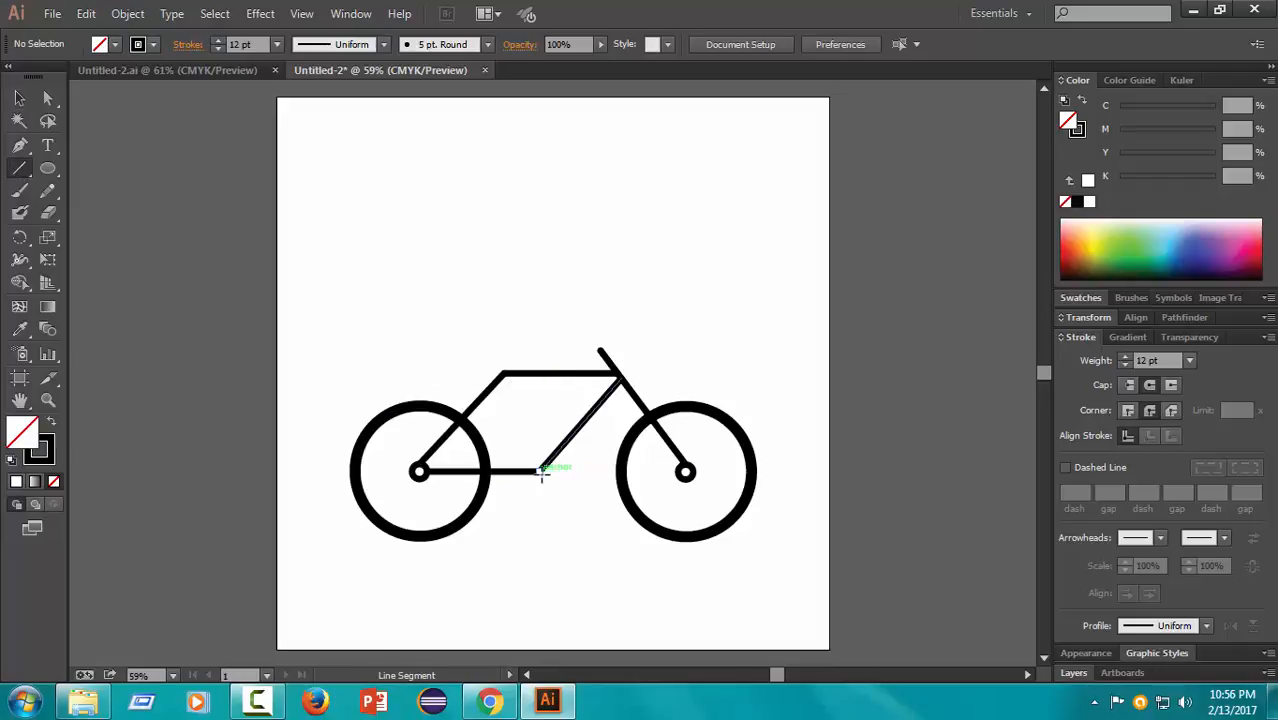
pyautogui.moveTo(540, 472); pyautogui.dragTo(493, 346)
pyautogui.click(19, 97)
pyautogui.click(171, 312)
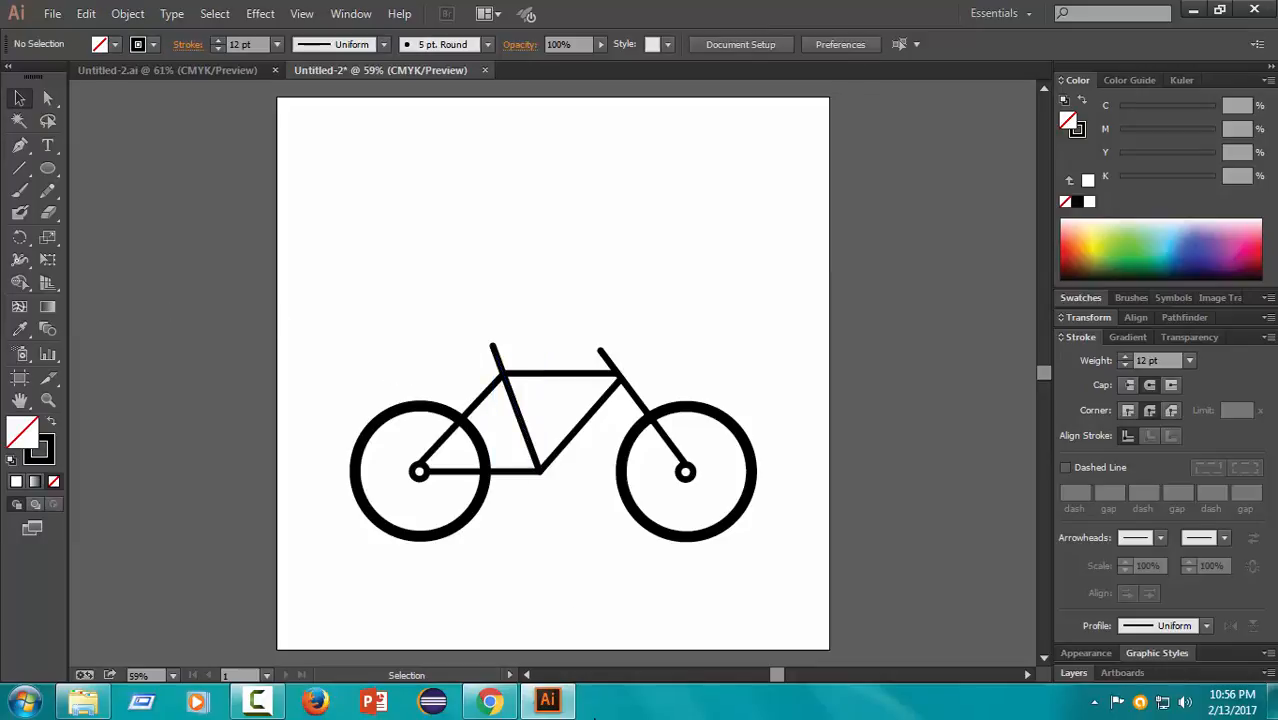
# Step: Draw a short vertical crank below the frame's lower joint and a short horizontal pedal line centred on its lower end
pyautogui.click(20, 170)
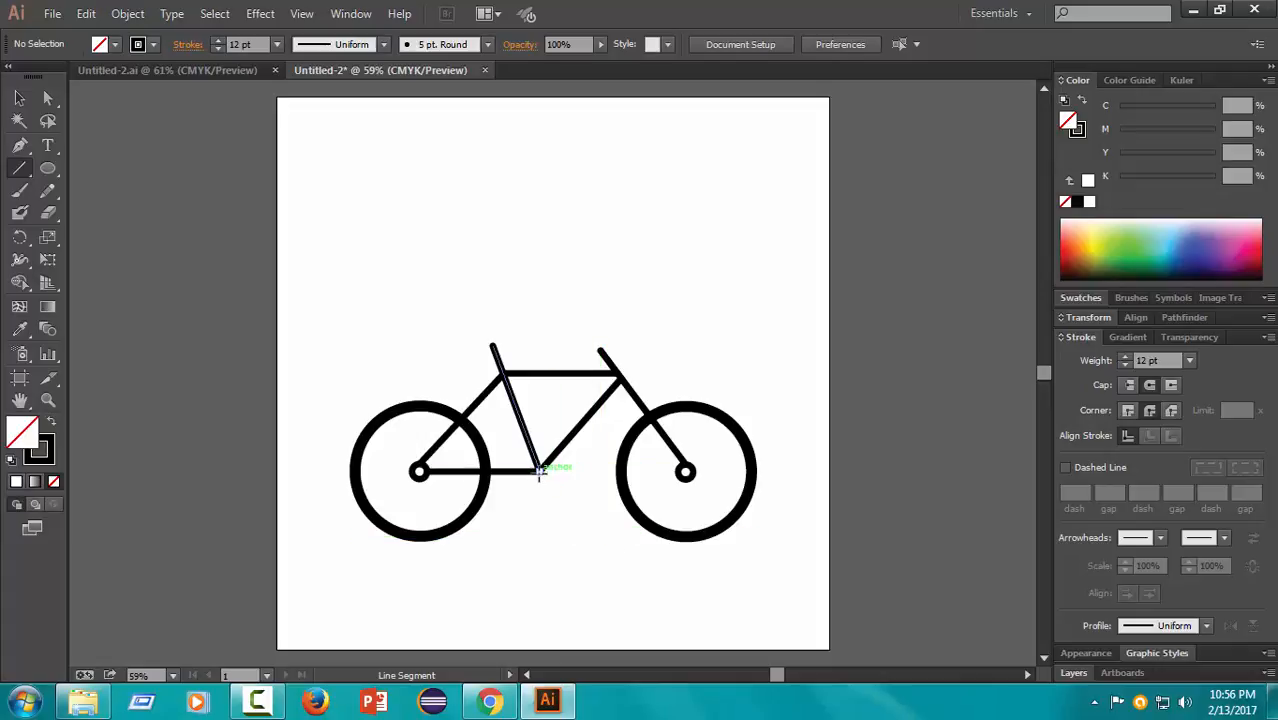
pyautogui.moveTo(538, 470)
pyautogui.mouseDown()
pyautogui.moveTo(536, 505)
pyautogui.moveTo(555, 500)
pyautogui.mouseUp()
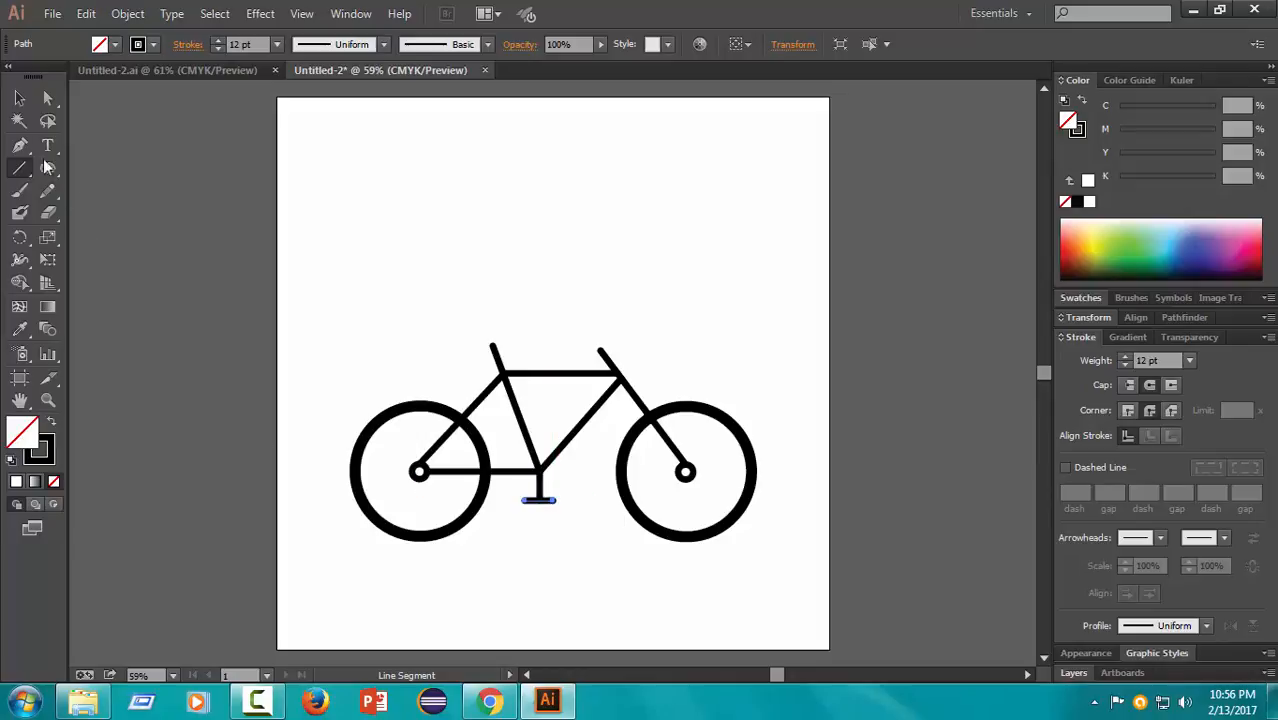
pyautogui.click(19, 97)
pyautogui.click(82, 193)
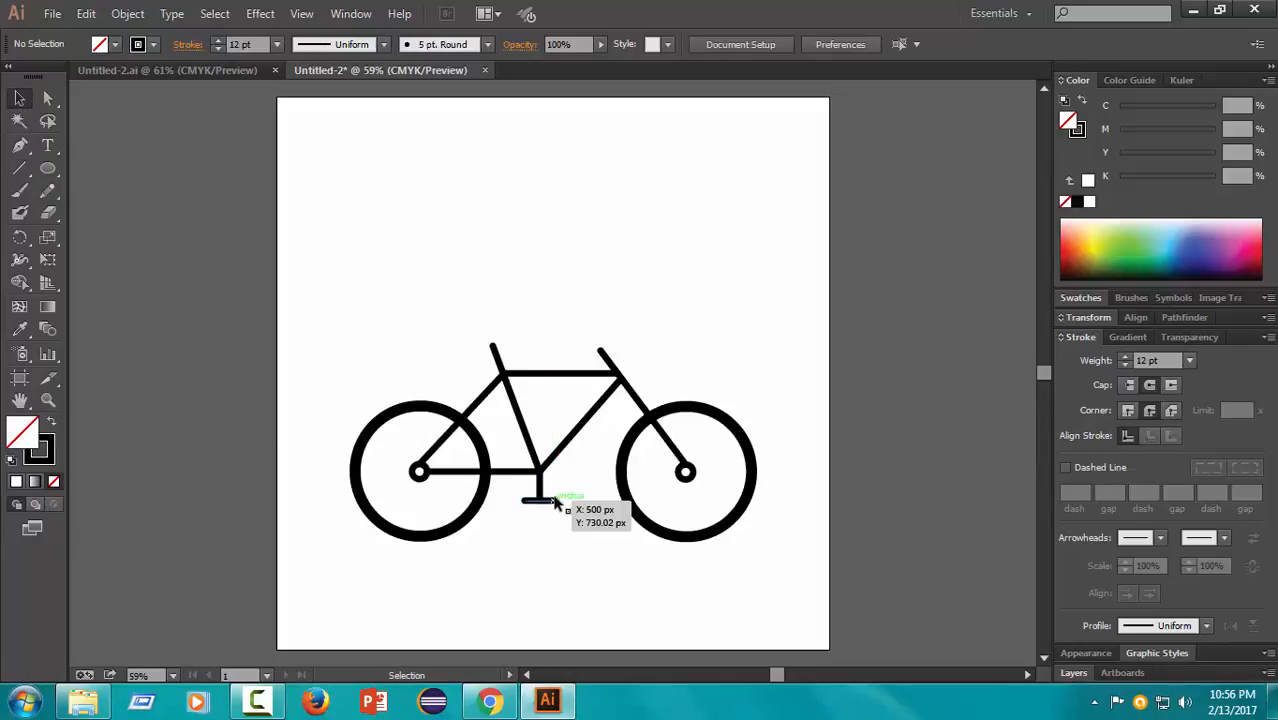
# Step: Rotate the crank and pedal lines together slightly counterclockwise so the crank follows the seat tube's slant
pyautogui.click(556, 502)
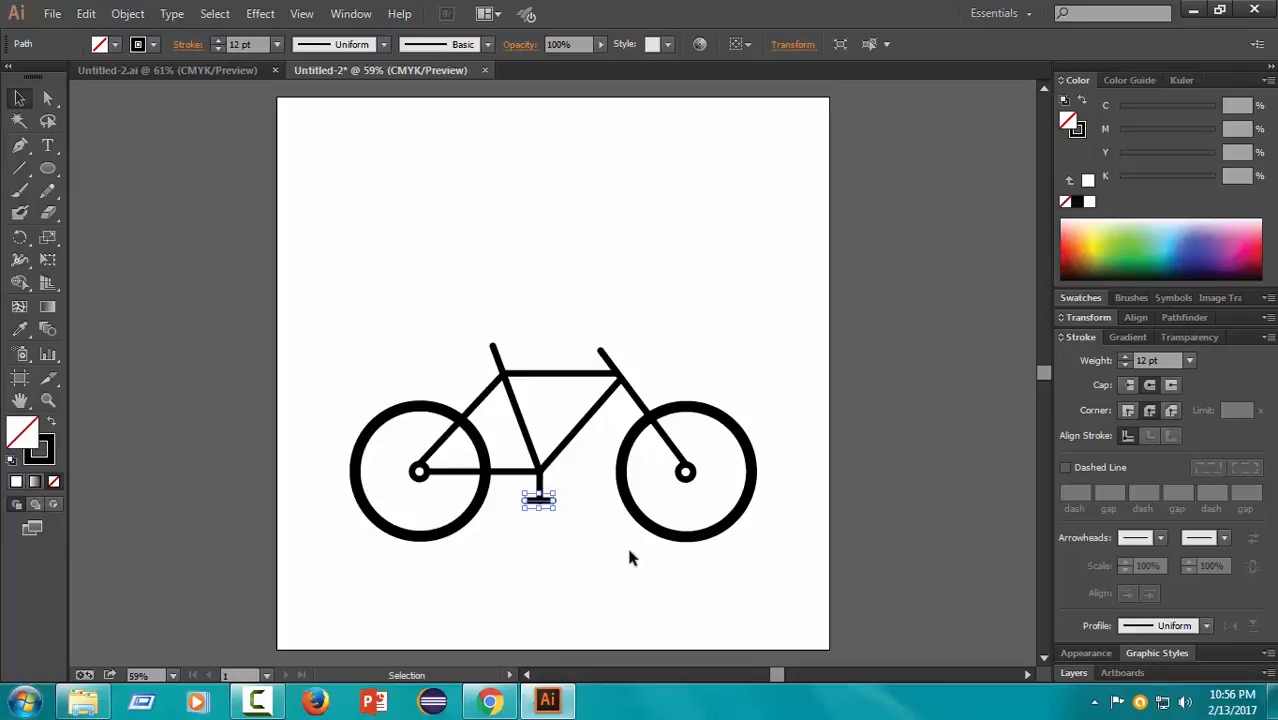
pyautogui.click(597, 556)
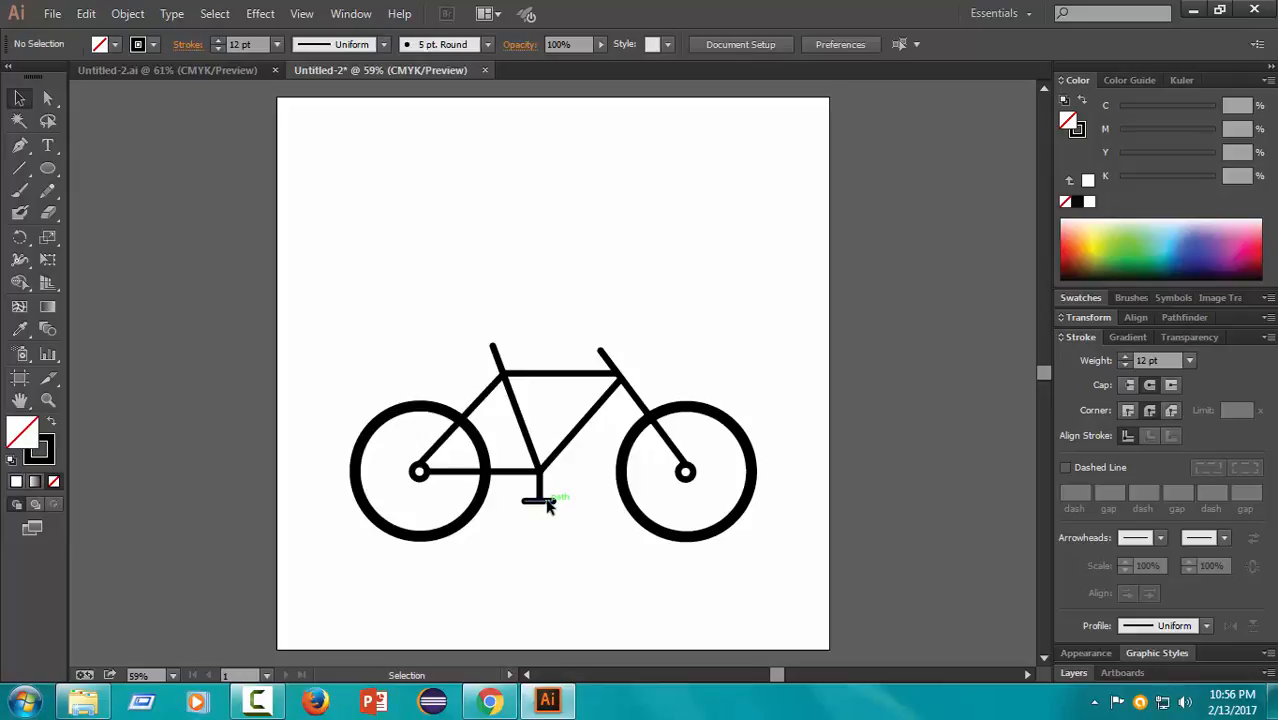
pyautogui.click(547, 503)
pyautogui.keyDown('shift'); pyautogui.click(541, 487); pyautogui.keyUp('shift')
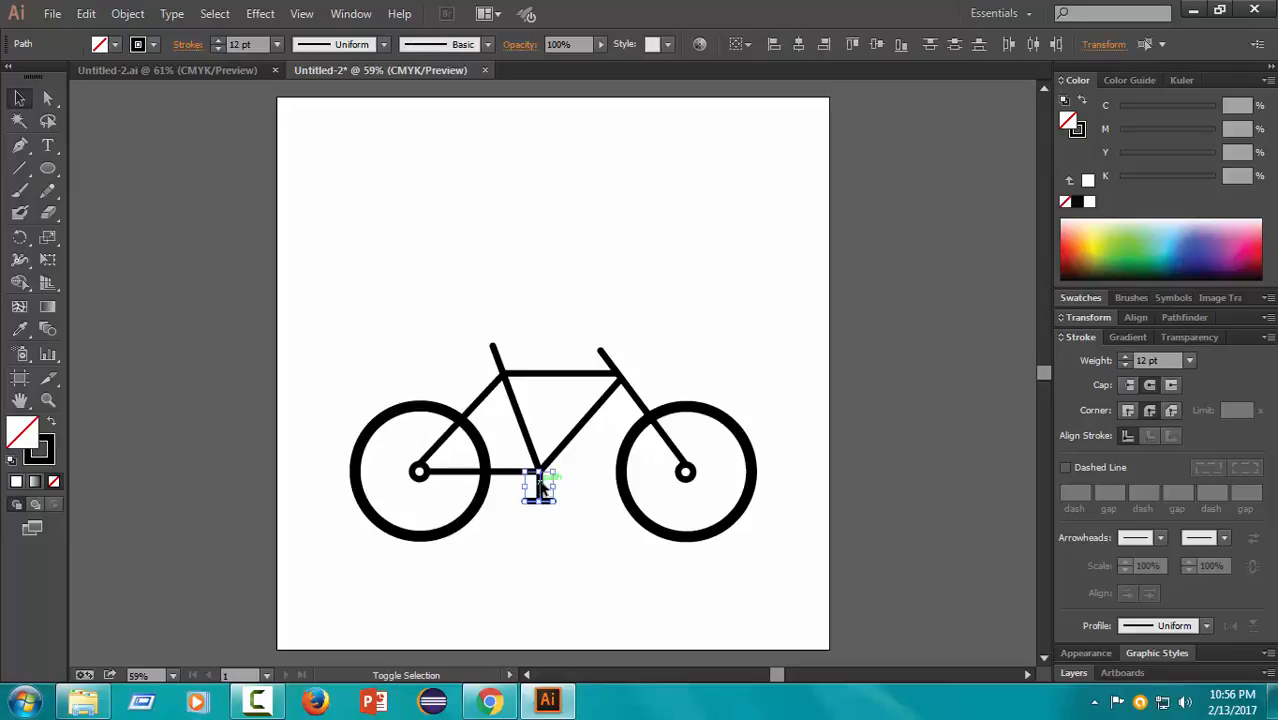
pyautogui.moveTo(559, 471); pyautogui.dragTo(556, 505)
pyautogui.click(560, 569)
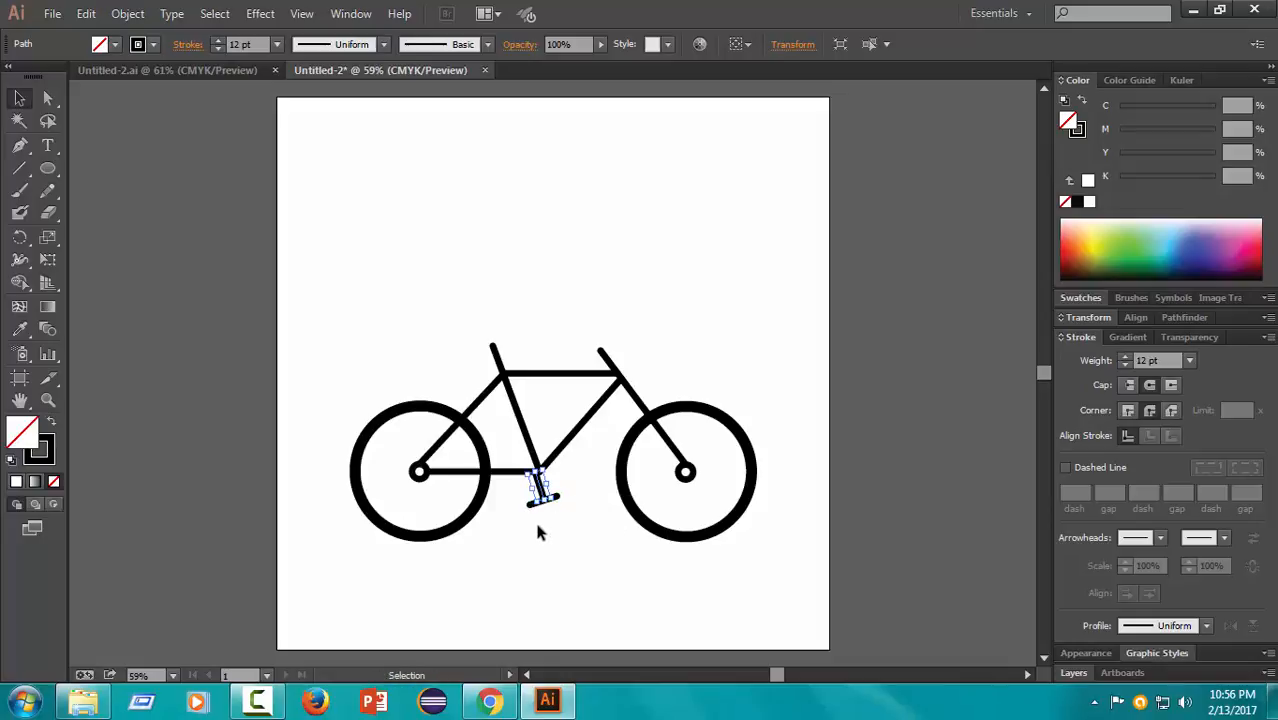
# Step: Nudge the rotated crank and pedal to the right so the crank continues from the frame's lower joint
pyautogui.moveTo(534, 523); pyautogui.dragTo(557, 499)
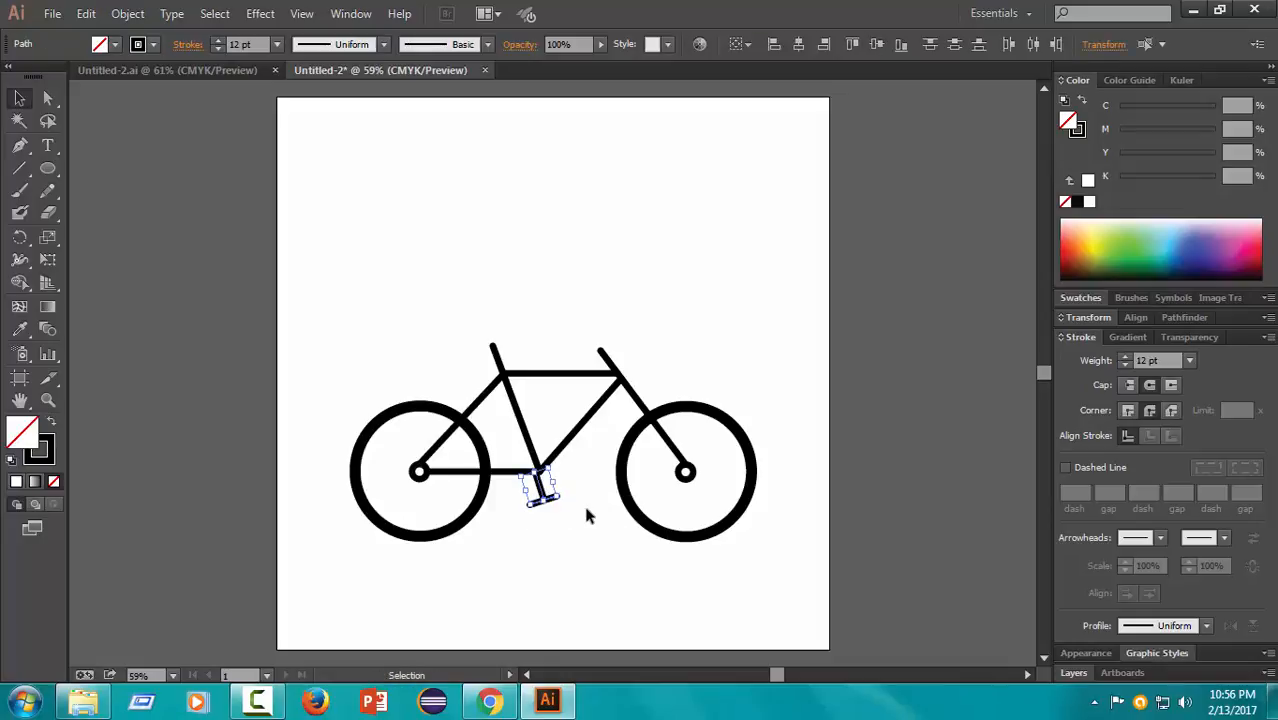
pyautogui.press('Right')
pyautogui.press('Right')
pyautogui.press('Right')
pyautogui.press('Right')
pyautogui.press('Right')
pyautogui.press('Right')
pyautogui.press('Right')
pyautogui.click(578, 527)
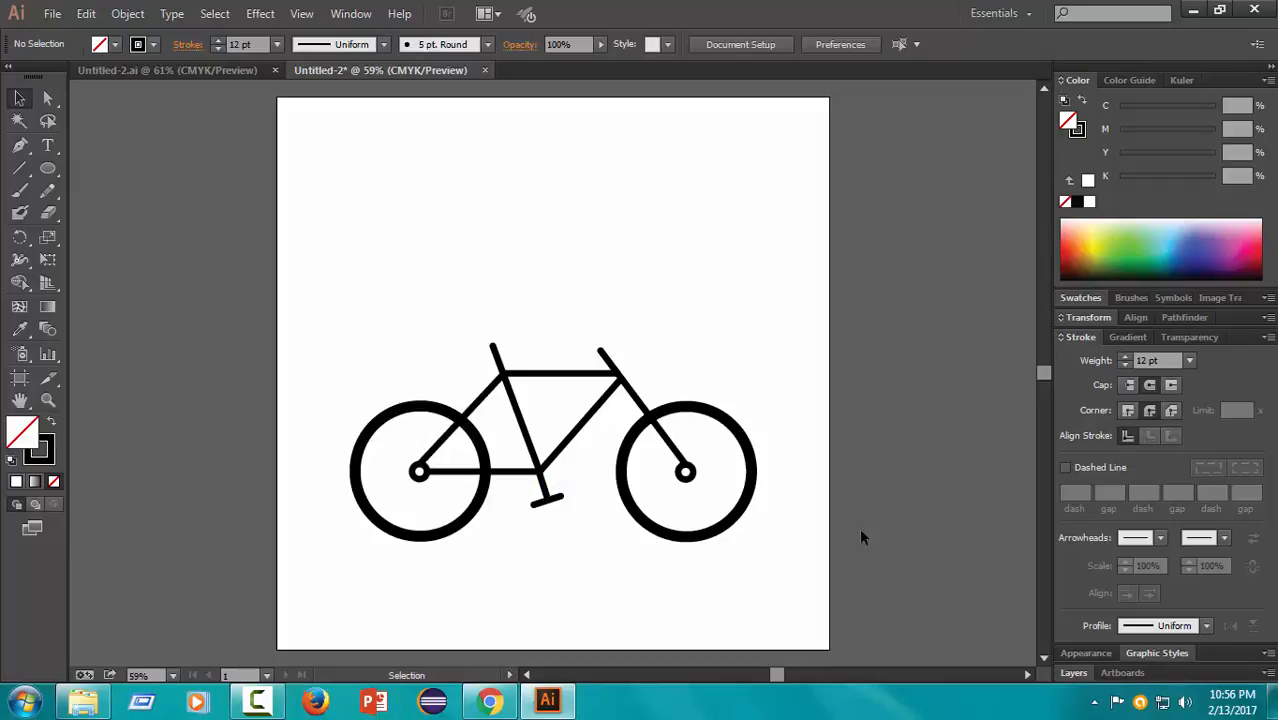
# Step: Draw a short horizontal saddle line extending to both sides of the seat tube's upper end
pyautogui.click(22, 172)
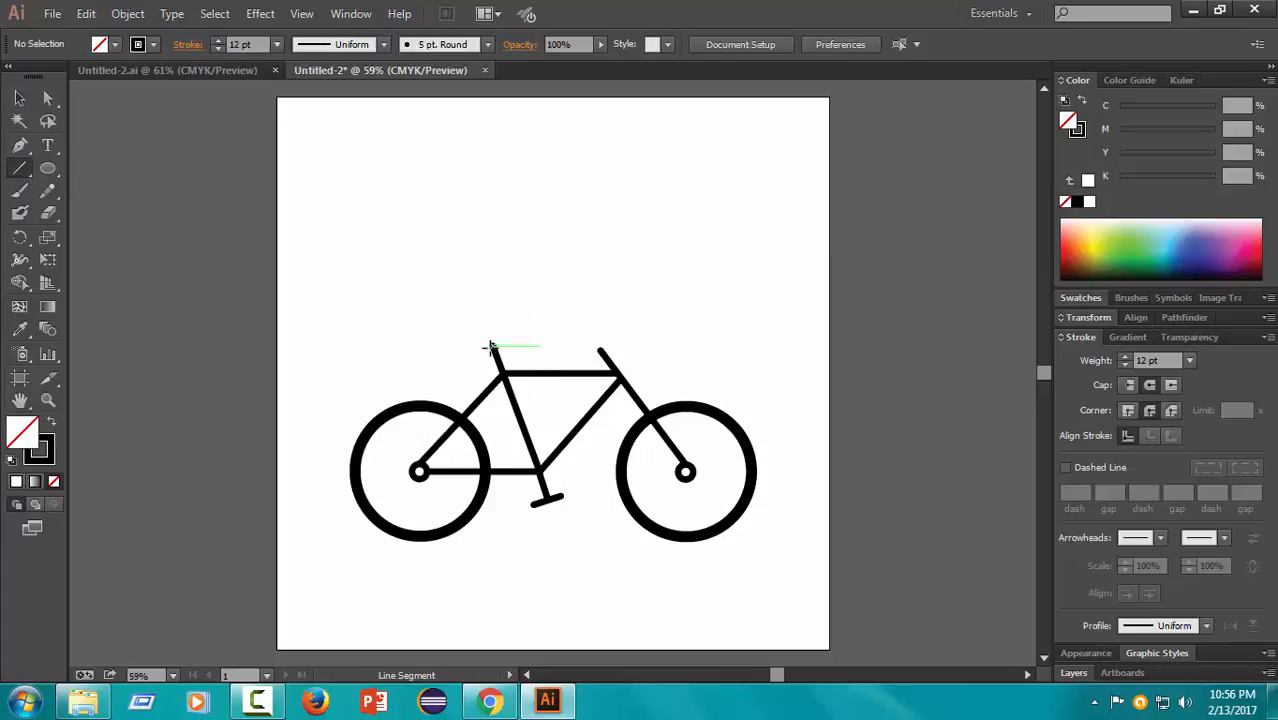
pyautogui.moveTo(492, 345)
pyautogui.mouseDown()
pyautogui.moveTo(472, 344)
pyautogui.moveTo(511, 345)
pyautogui.mouseUp()
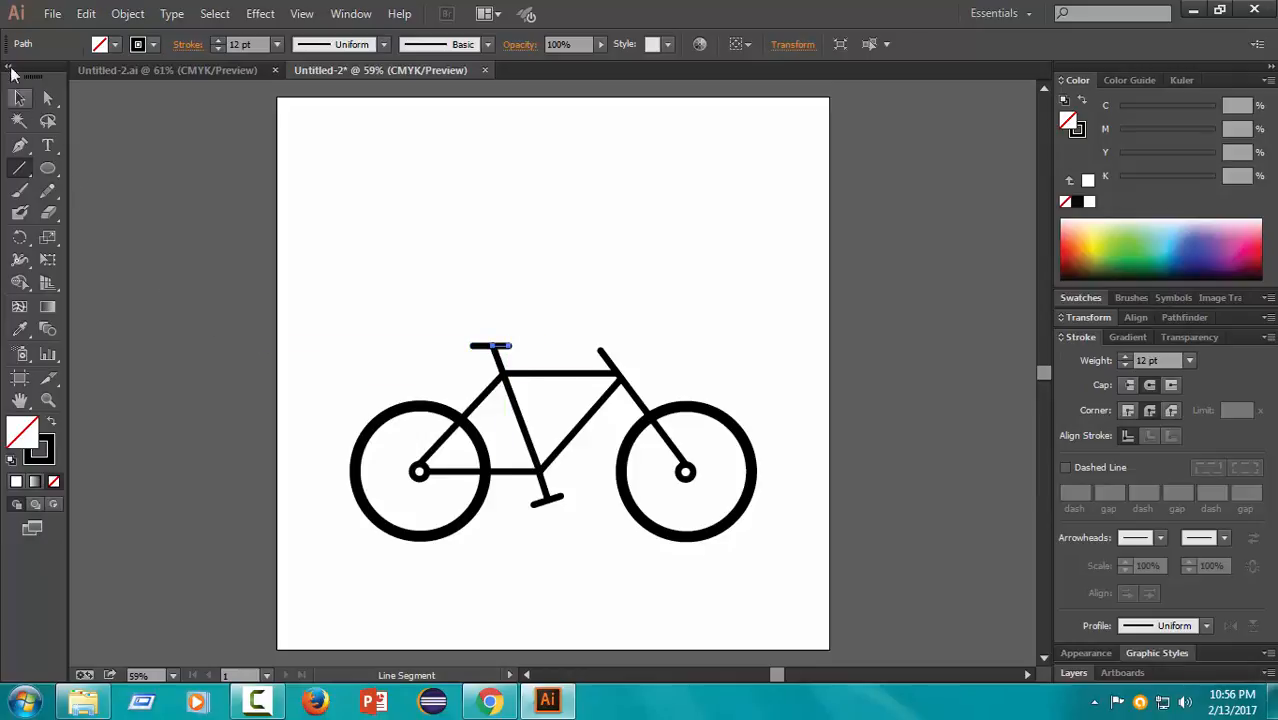
pyautogui.click(20, 97)
pyautogui.click(233, 352)
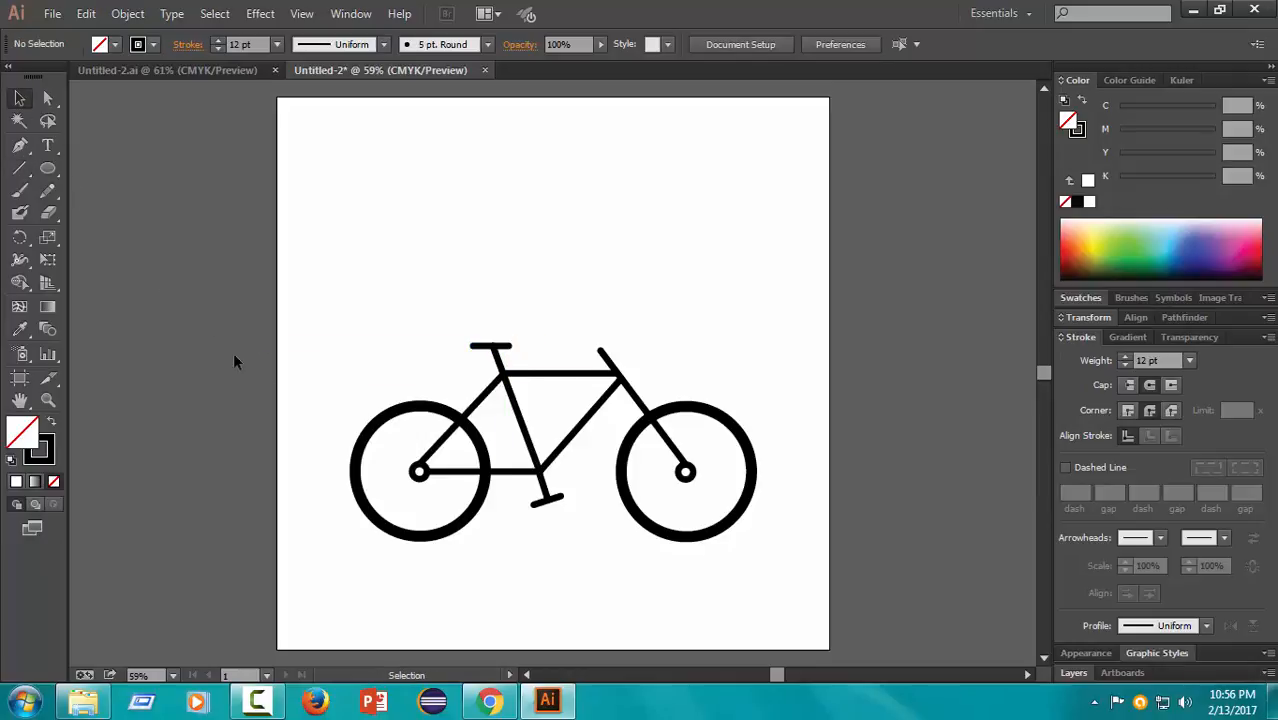
# Step: Shift the two segments of the saddle line slightly to the right on the seat tube
pyautogui.click(508, 350)
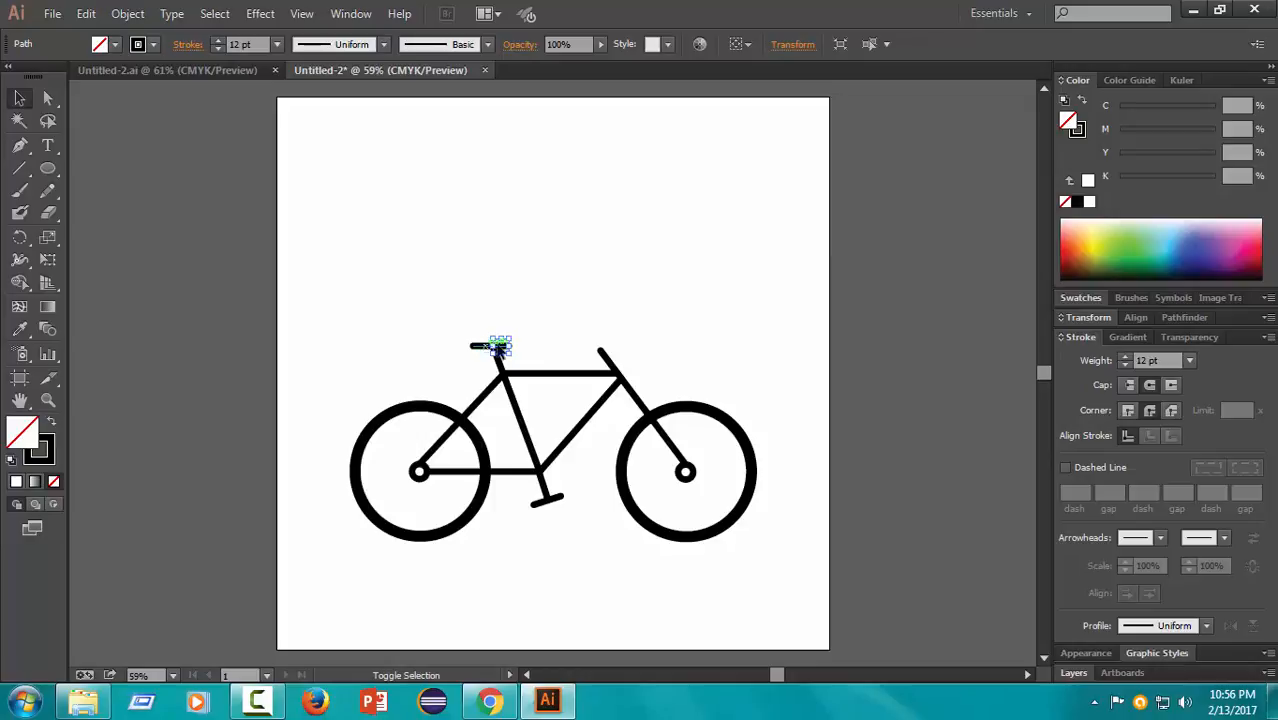
pyautogui.moveTo(500, 350); pyautogui.dragTo(490, 346)
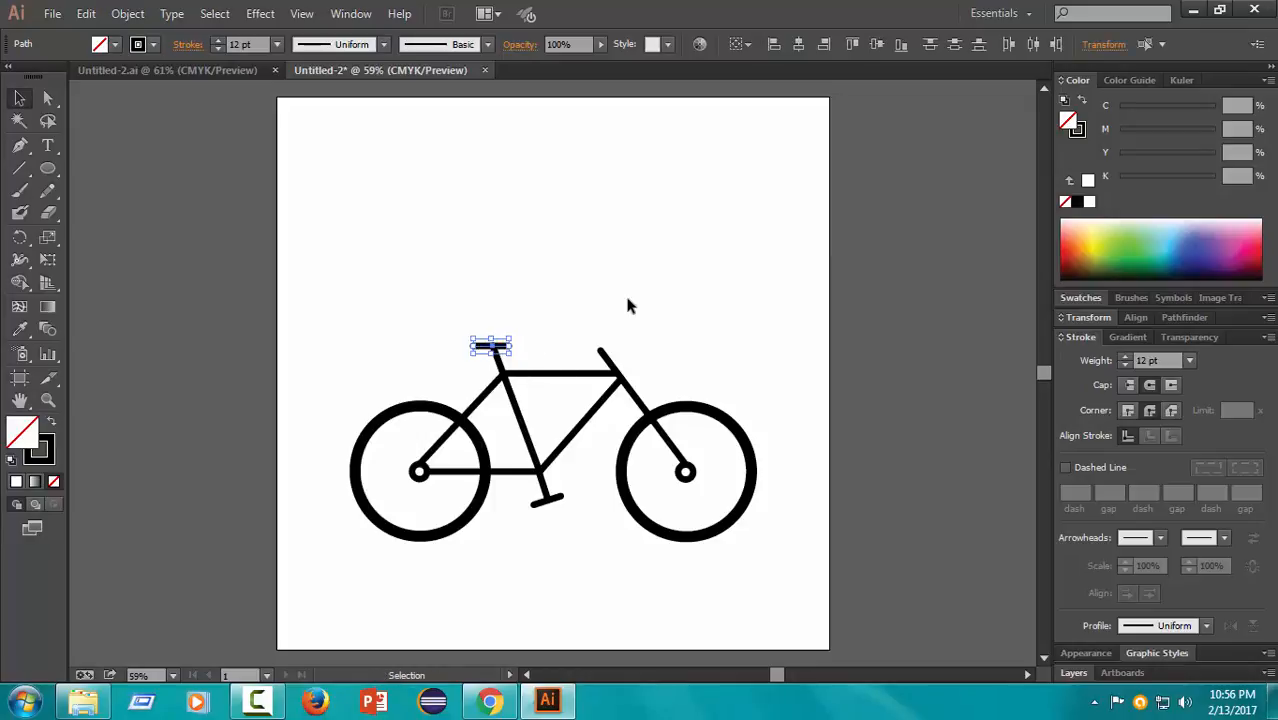
pyautogui.click(768, 352)
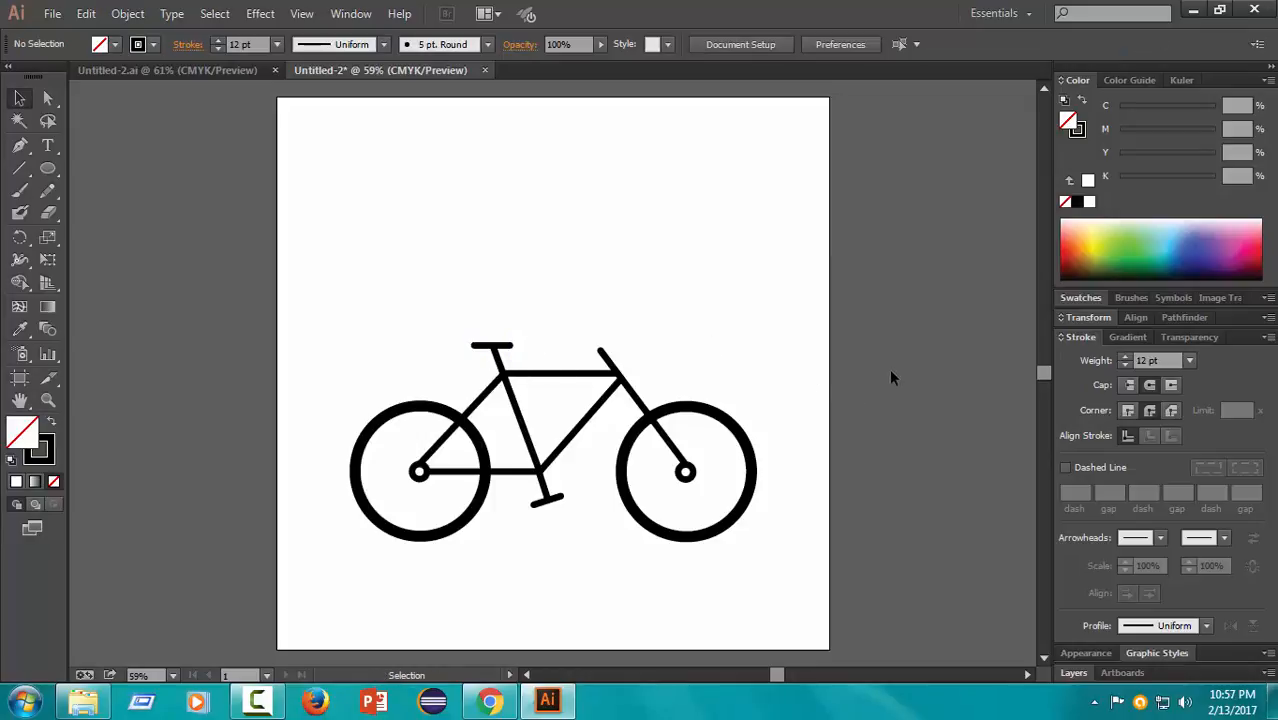
pyautogui.click(475, 352)
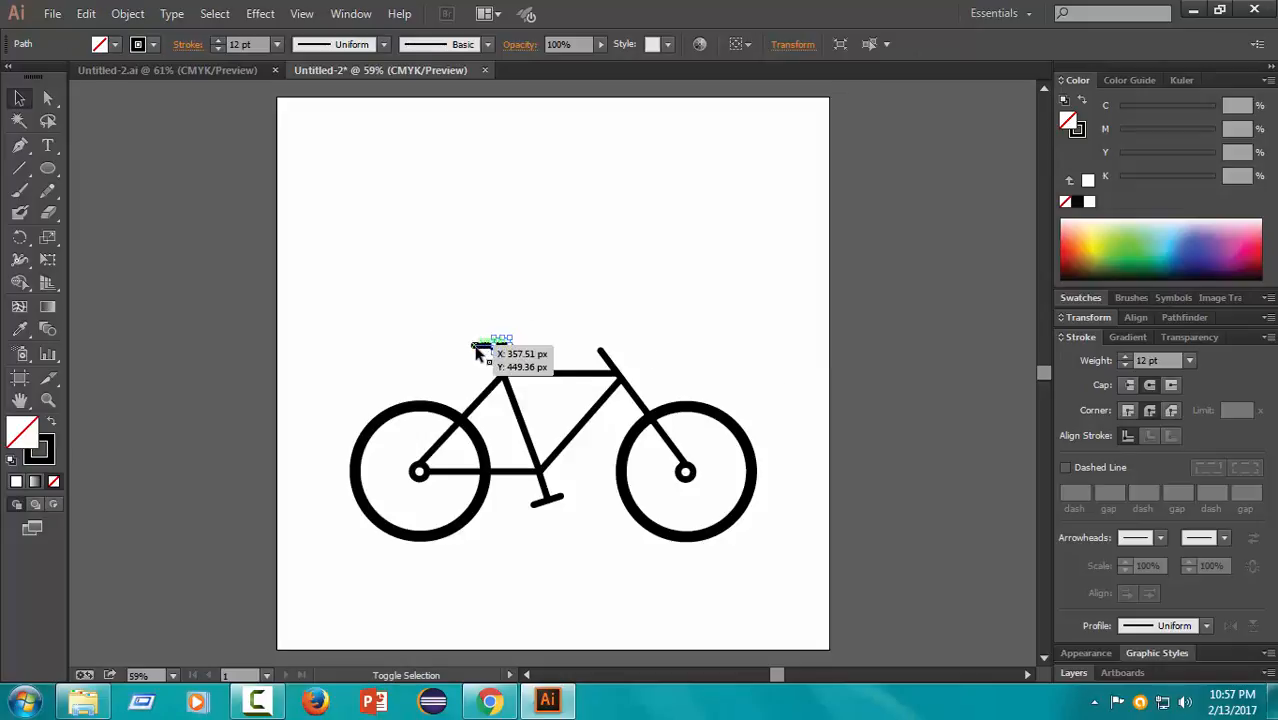
pyautogui.keyDown('shift'); pyautogui.click(497, 350); pyautogui.keyUp('shift')
pyautogui.click(727, 320)
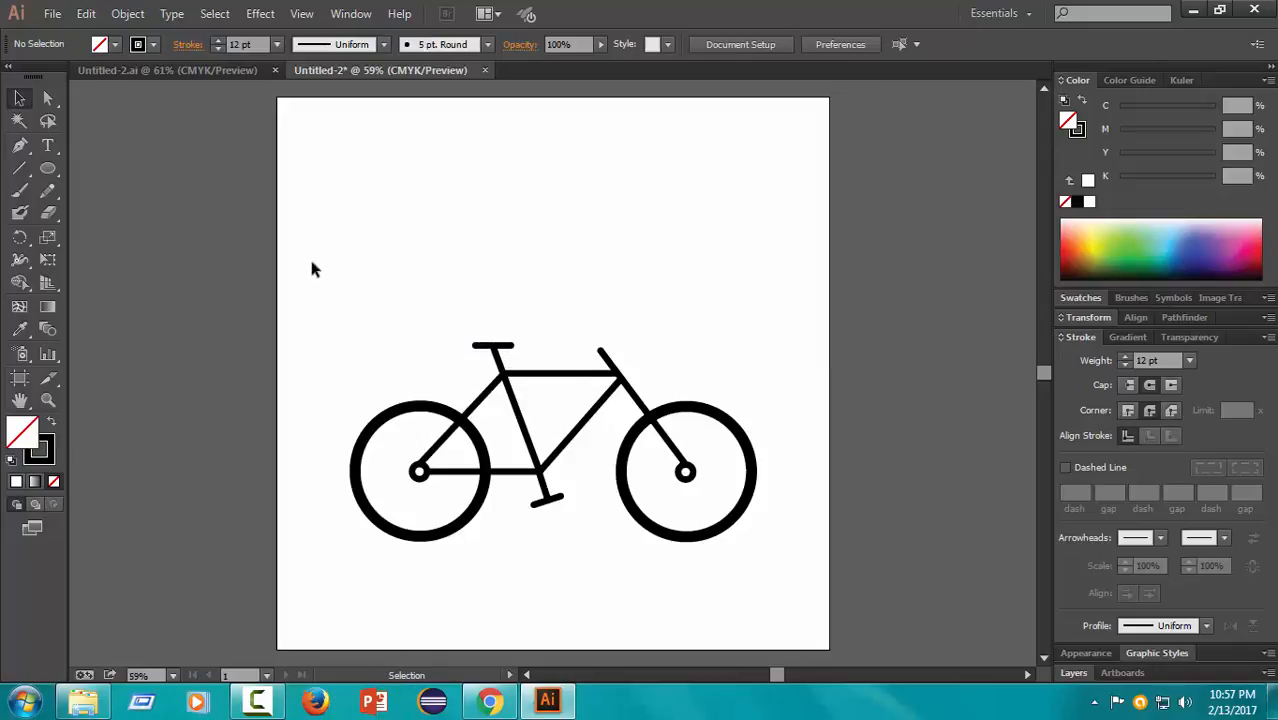
# Step: Draw a short diagonal line from the saddle's left end up and to the left
pyautogui.click(19, 168)
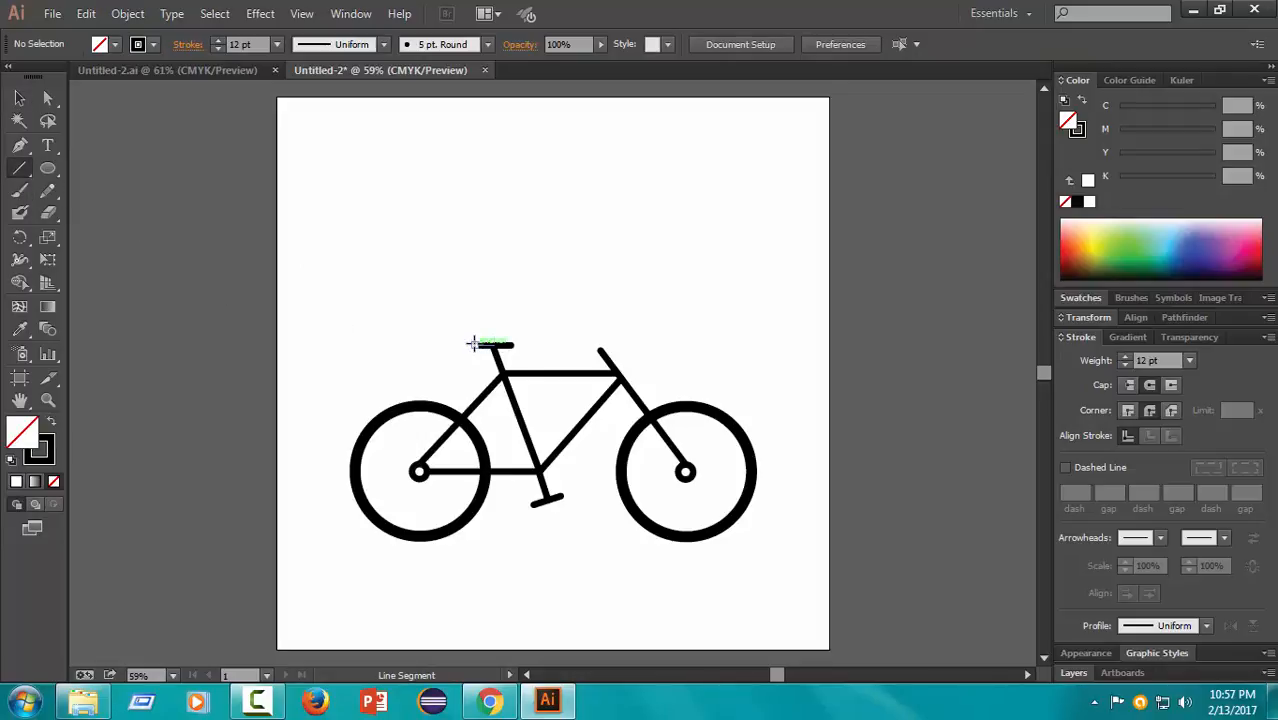
pyautogui.moveTo(474, 345); pyautogui.dragTo(460, 328)
pyautogui.click(19, 97)
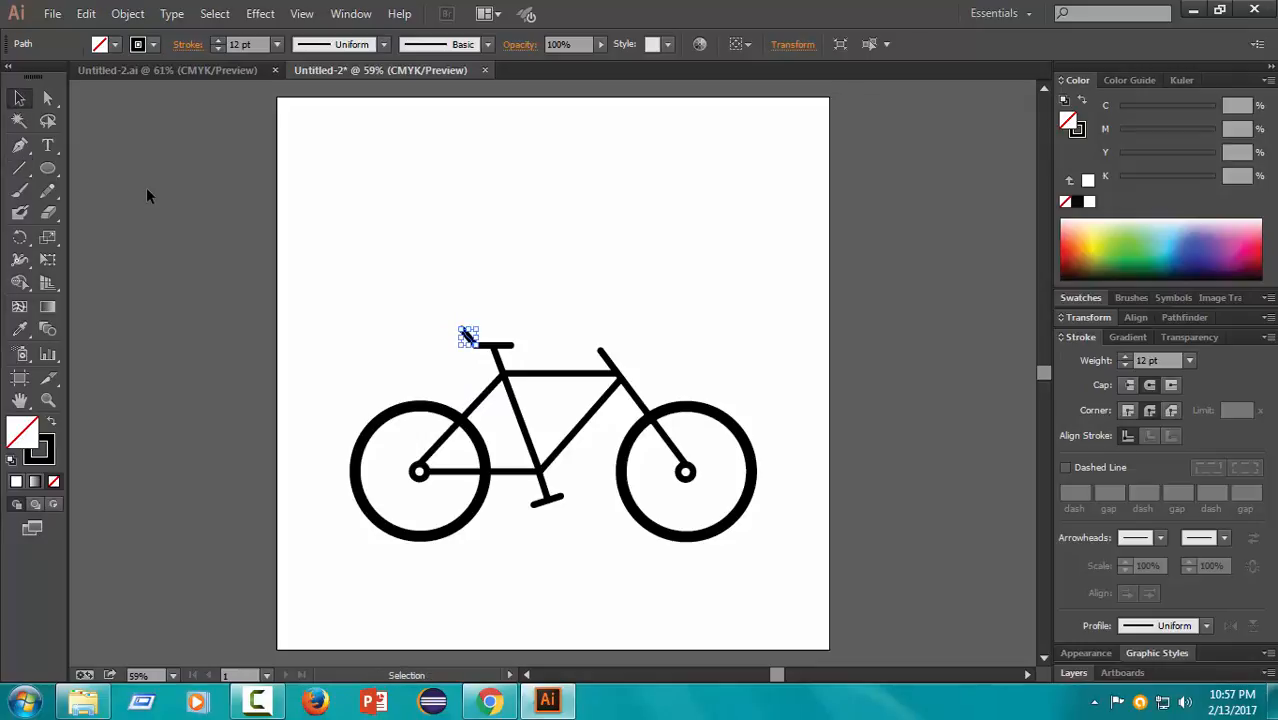
pyautogui.click(432, 322)
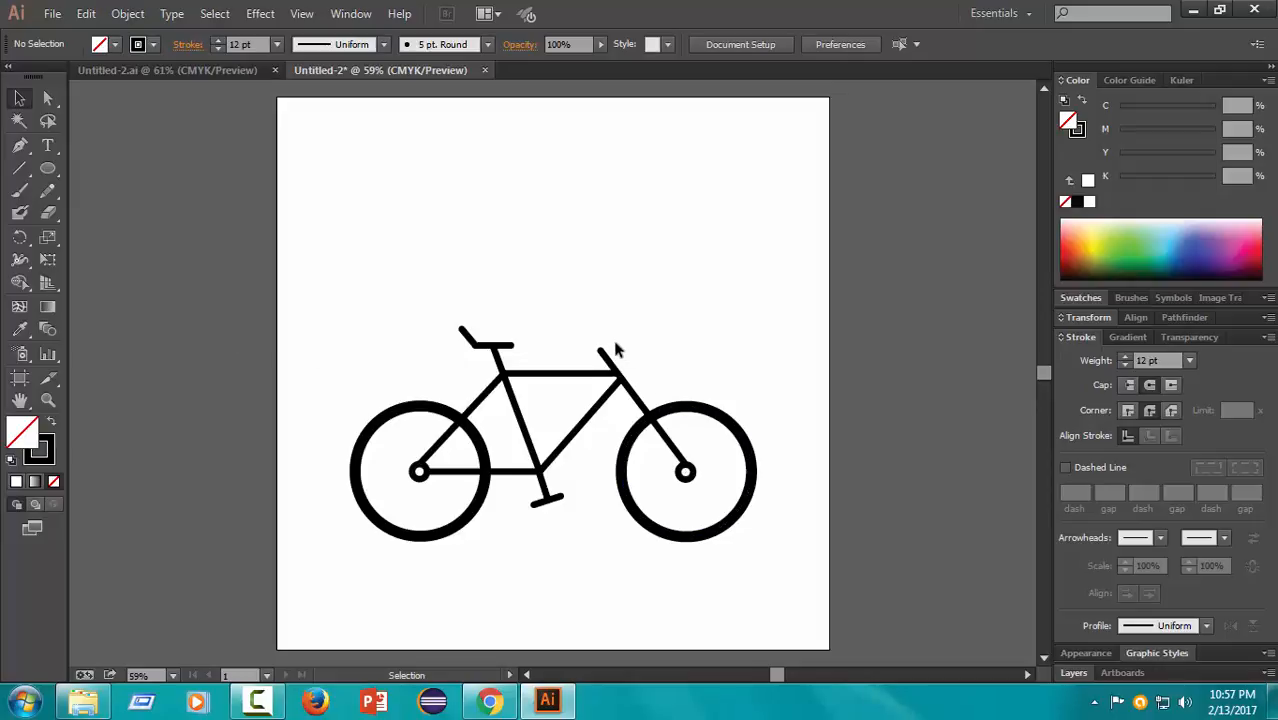
# Step: Draw a short handlebar line from the fork's upper end diagonally up and to the right
pyautogui.click(20, 170)
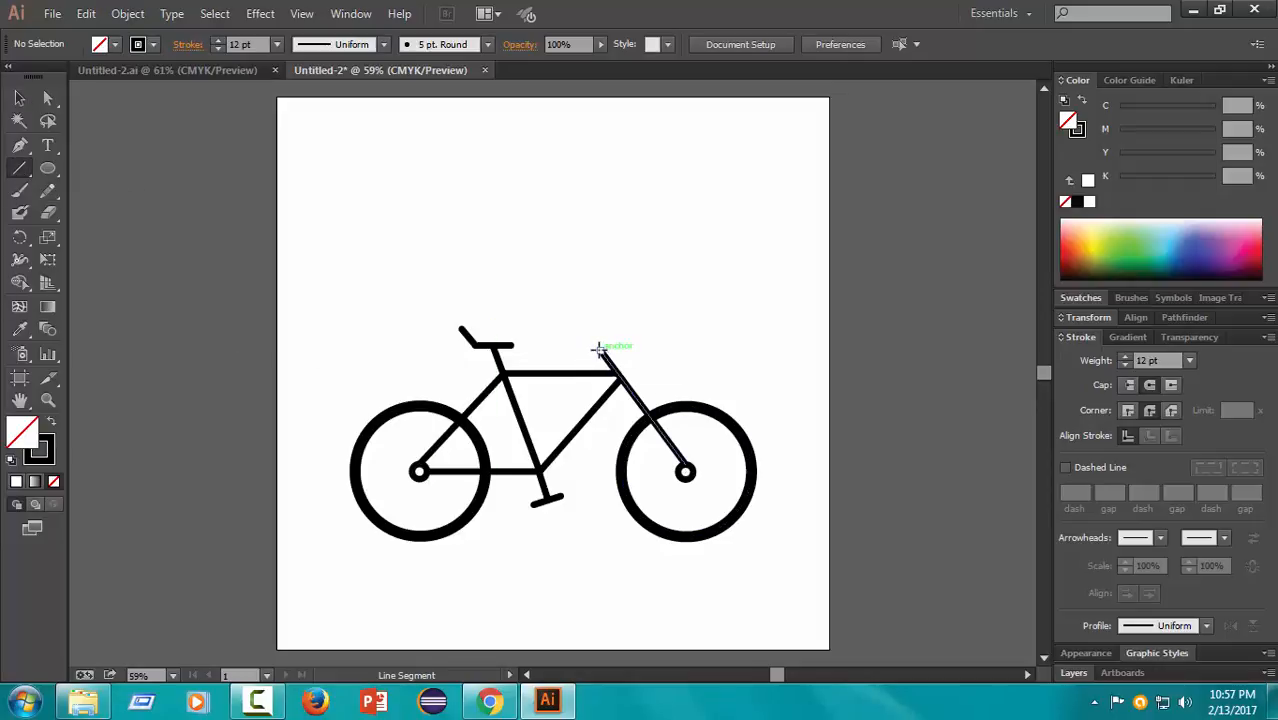
pyautogui.moveTo(598, 348); pyautogui.dragTo(622, 324)
pyautogui.click(19, 98)
pyautogui.click(889, 357)
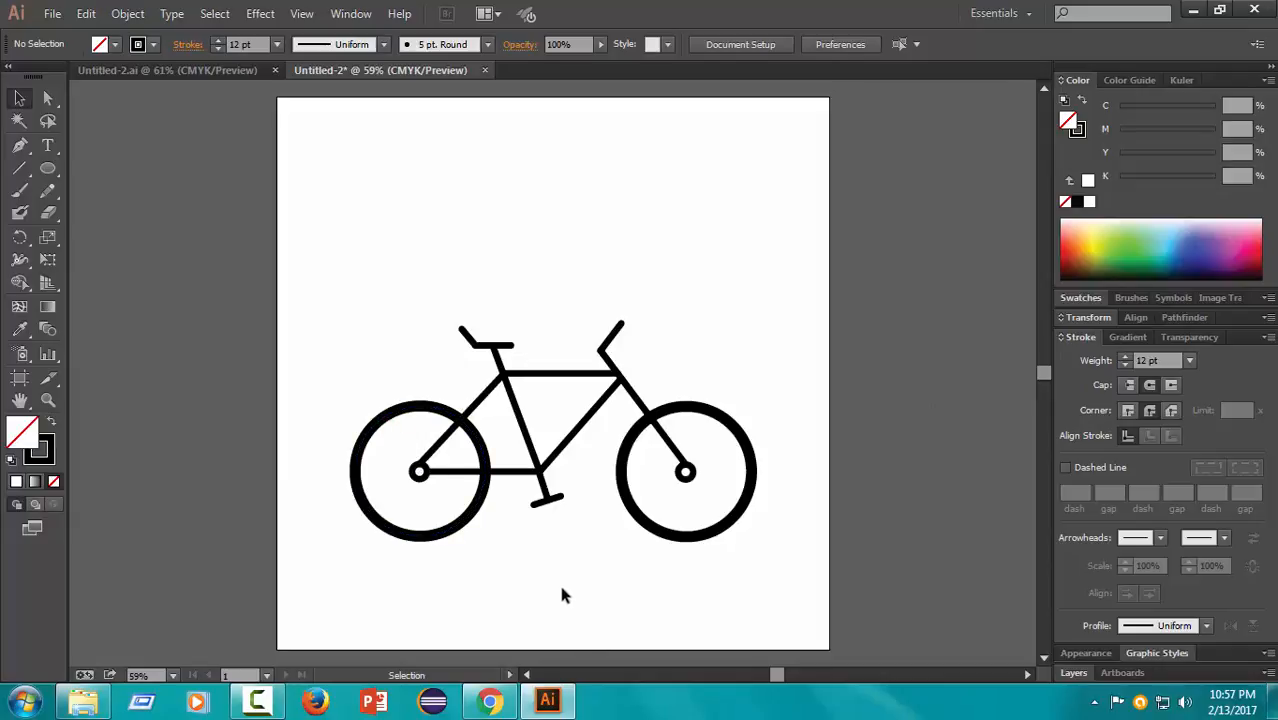
# Step: Set the stroke weight of both large wheel circles to 26 pt
pyautogui.click(415, 423)
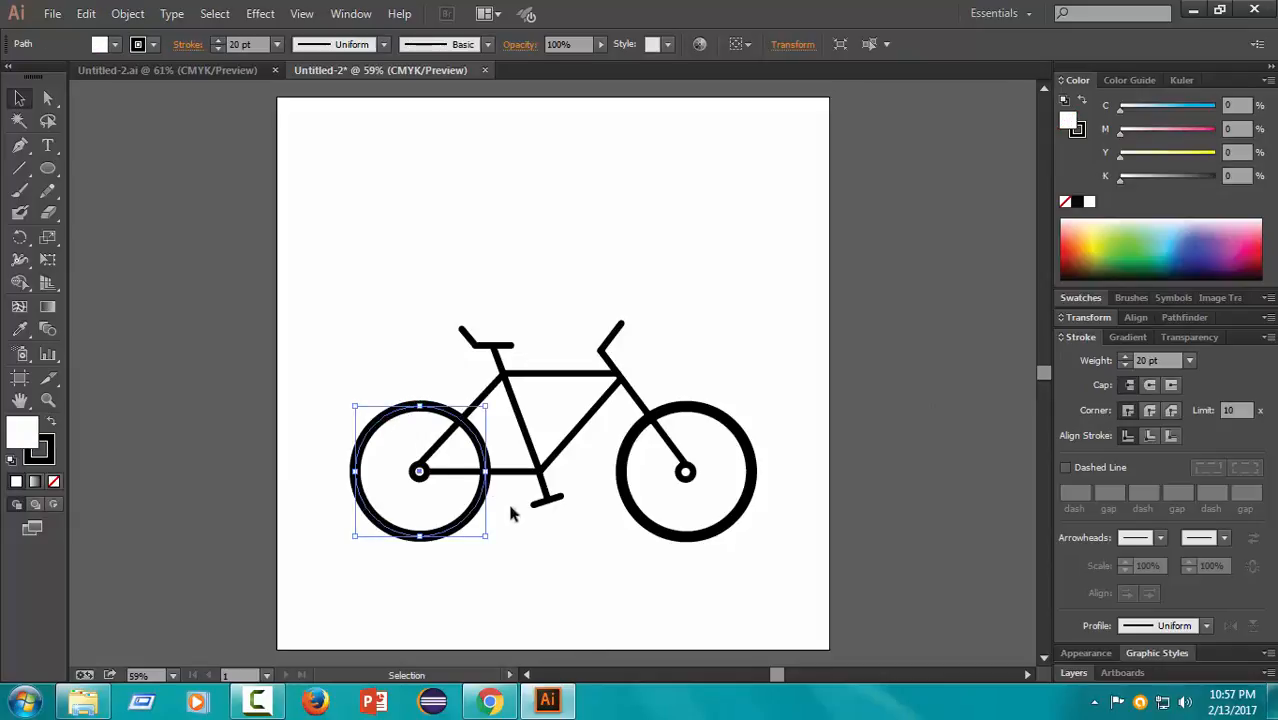
pyautogui.keyDown('shift'); pyautogui.click(749, 438); pyautogui.keyUp('shift')
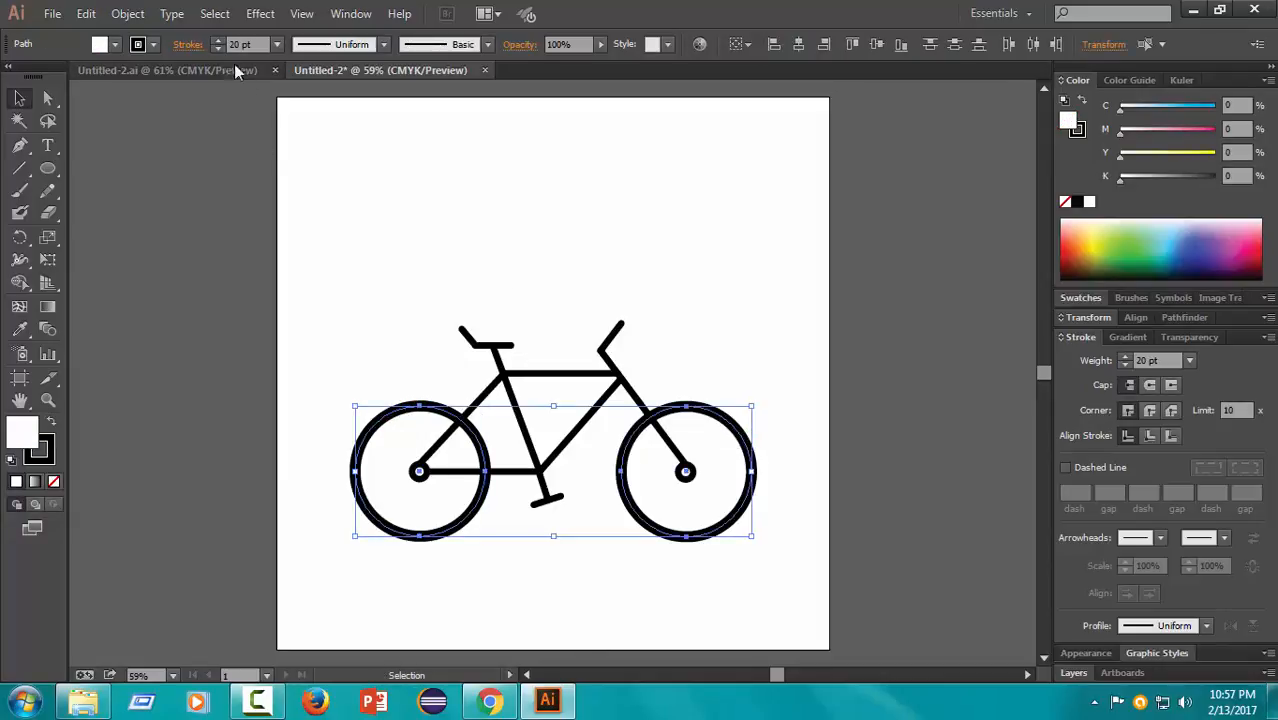
pyautogui.click(217, 40)
pyautogui.click(217, 40)
pyautogui.click(217, 40)
pyautogui.click(217, 40)
pyautogui.click(217, 40)
pyautogui.click(217, 40)
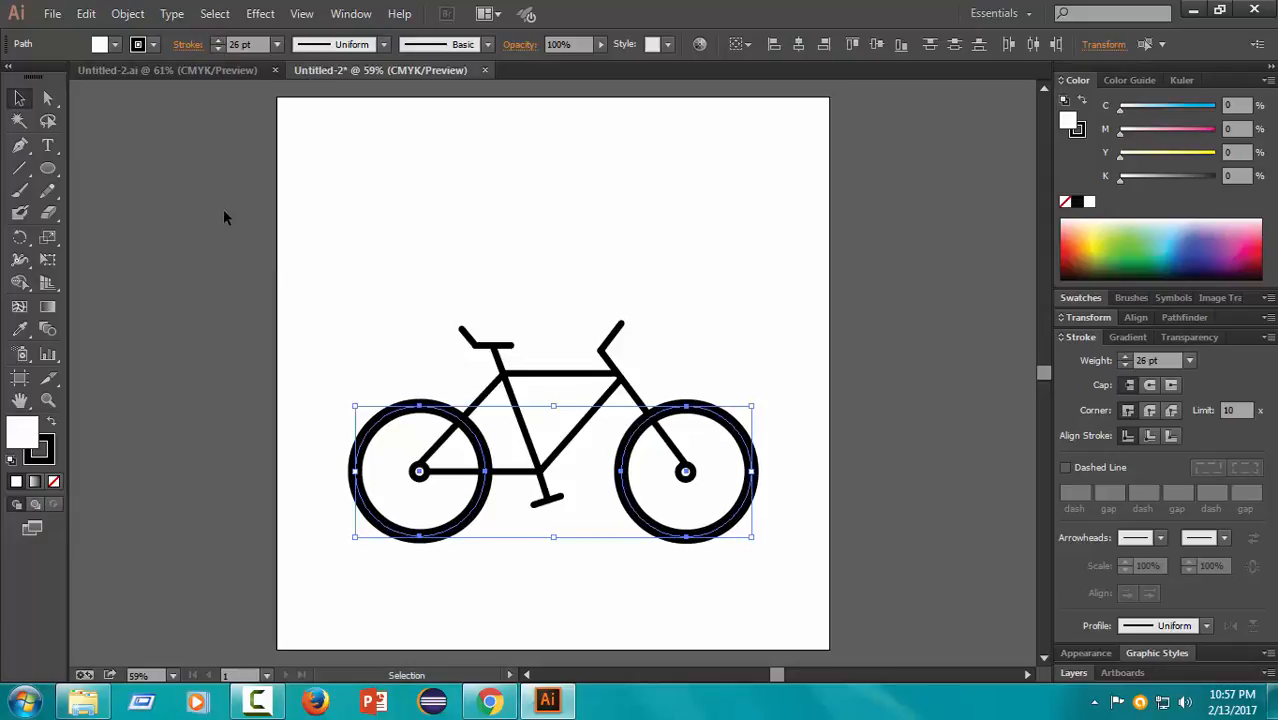
pyautogui.click(333, 345)
# Step: Set the stroke weight of the diagonal line from the rear hub to the seat tube to 15 pt
pyautogui.click(488, 392)
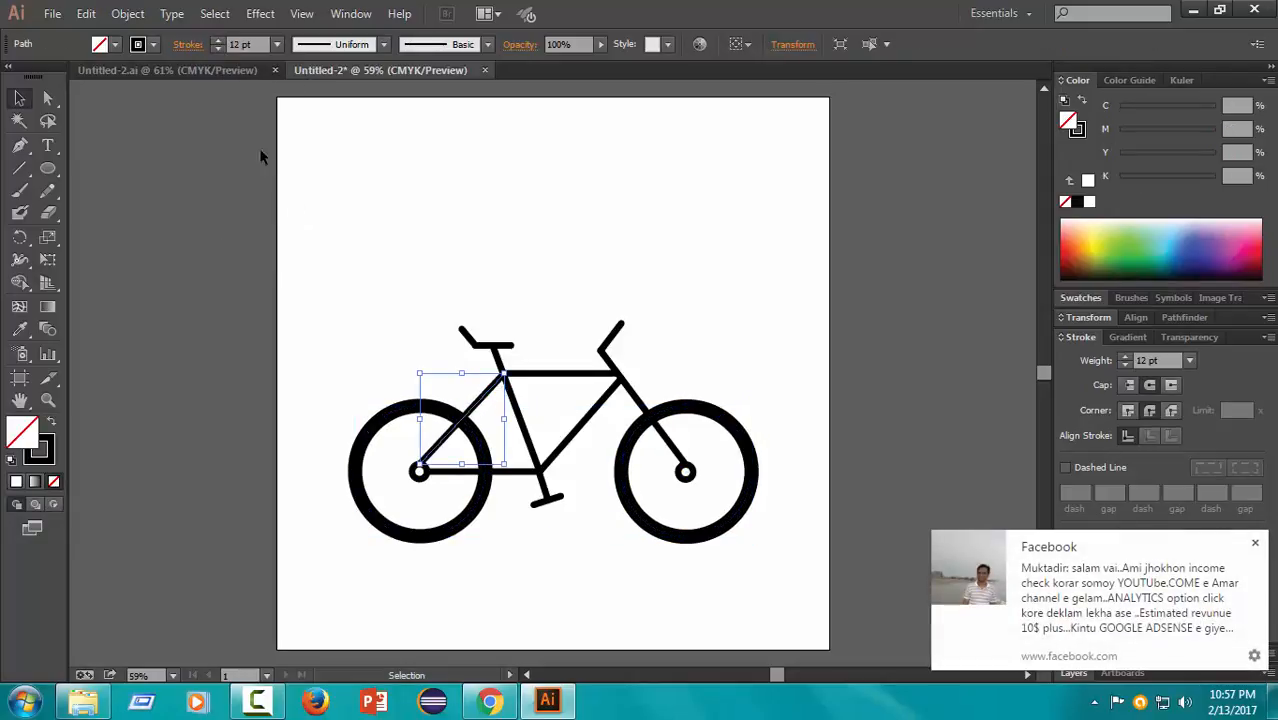
pyautogui.click(216, 41)
pyautogui.click(216, 41)
pyautogui.click(216, 41)
pyautogui.click(250, 216)
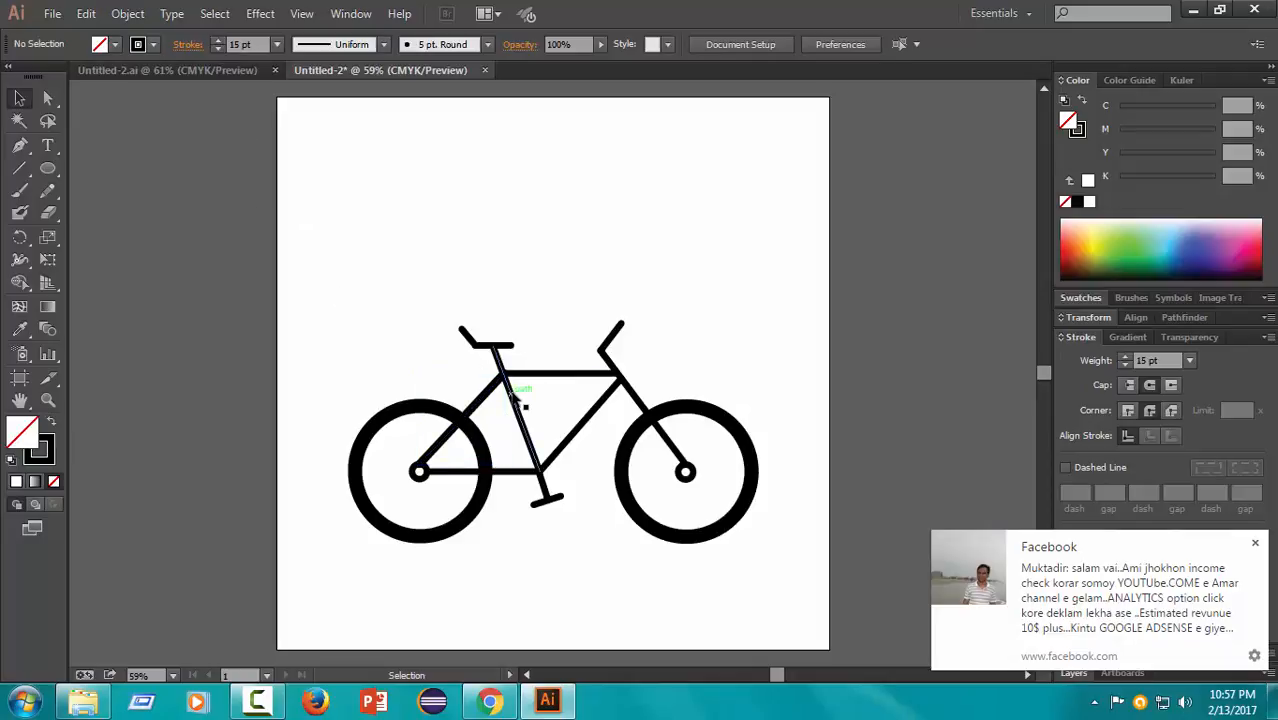
# Step: Set the seat tube's stroke weight to 15 pt
pyautogui.click(516, 399)
pyautogui.click(216, 41)
pyautogui.click(216, 41)
pyautogui.click(216, 41)
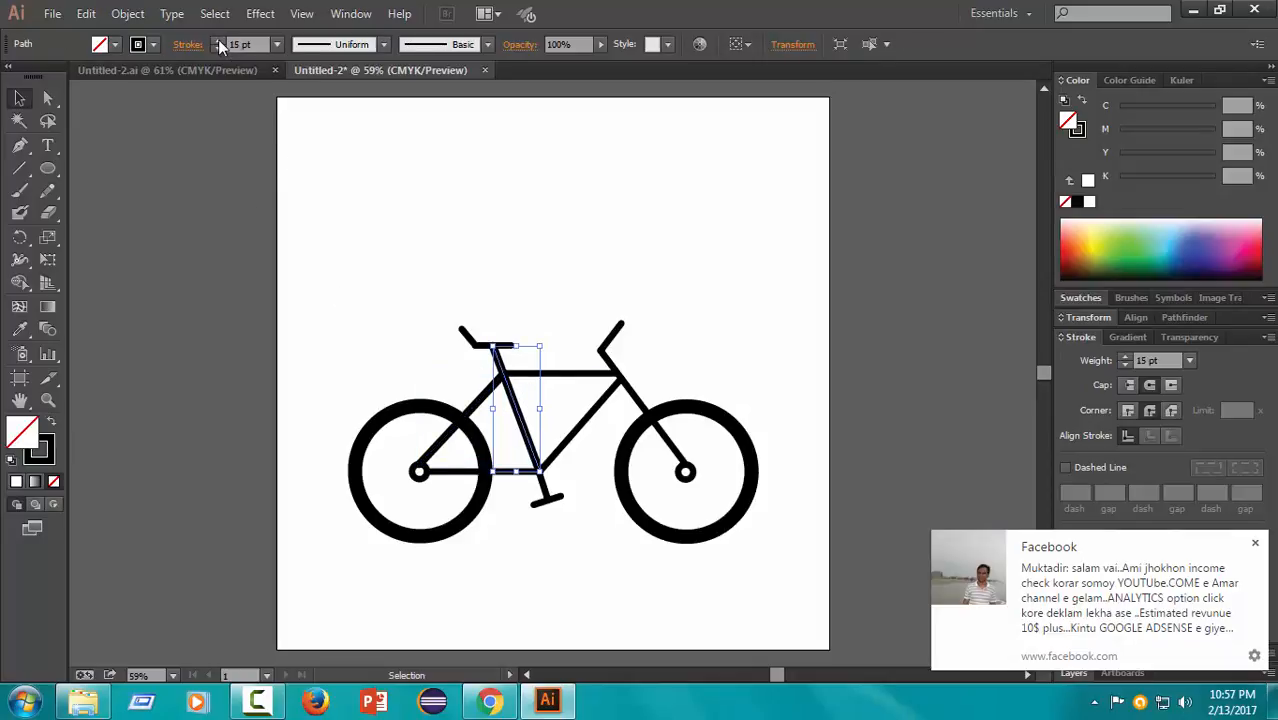
pyautogui.click(302, 277)
# Step: Set the saddle, pedal, top tube, down tube and handlebar lines together to a 15 pt stroke weight
pyautogui.click(490, 345)
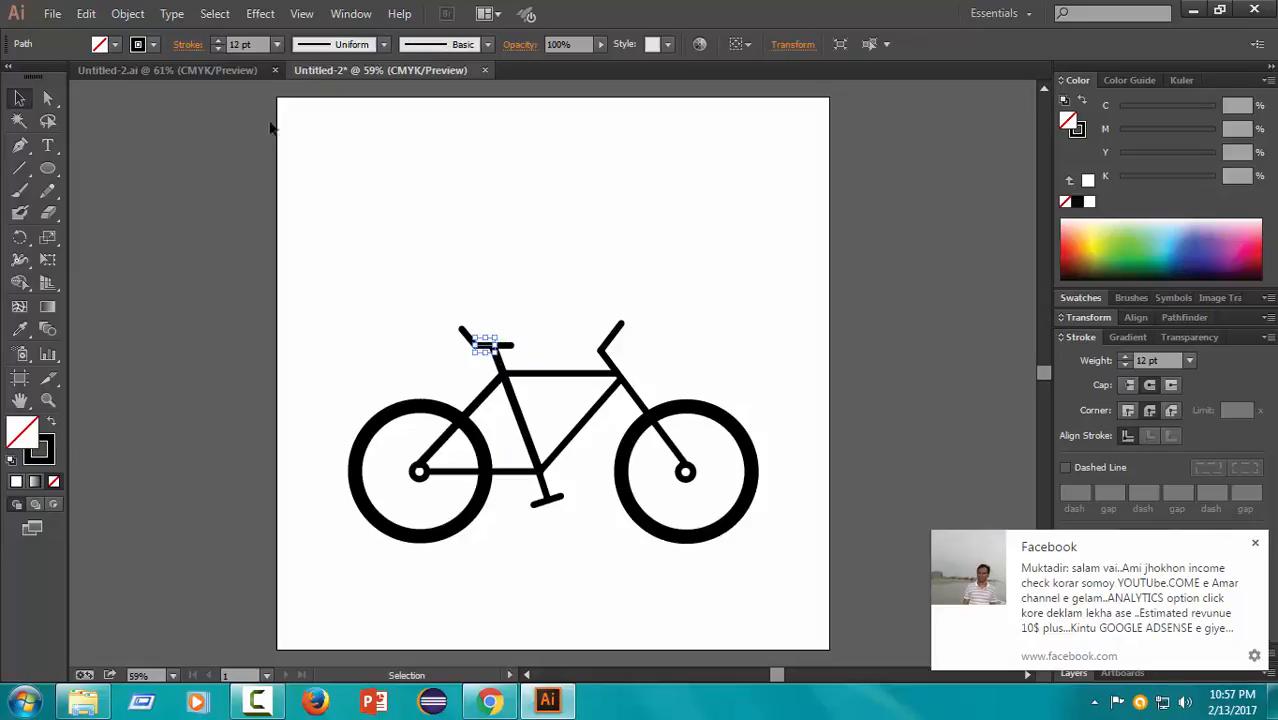
pyautogui.moveTo(497, 345); pyautogui.dragTo(513, 345)
pyautogui.keyDown('shift'); pyautogui.click(466, 335); pyautogui.keyUp('shift')
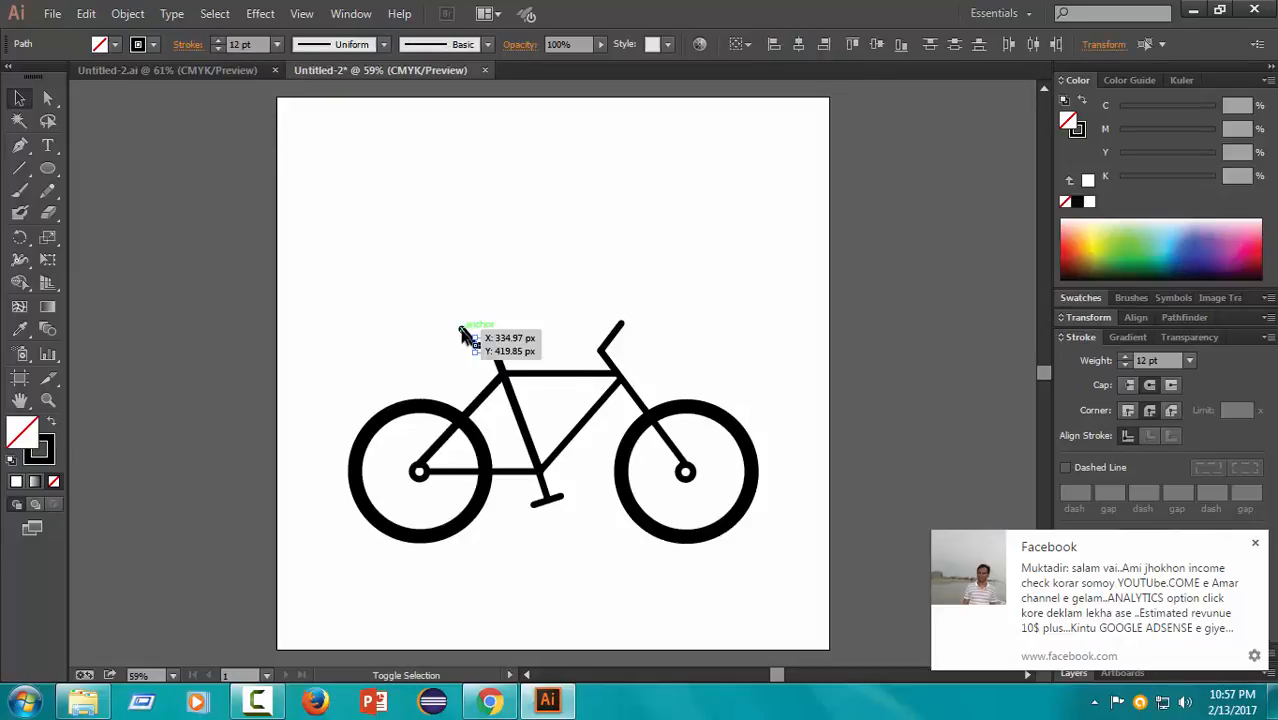
pyautogui.keyDown('shift'); pyautogui.click(550, 497); pyautogui.keyUp('shift')
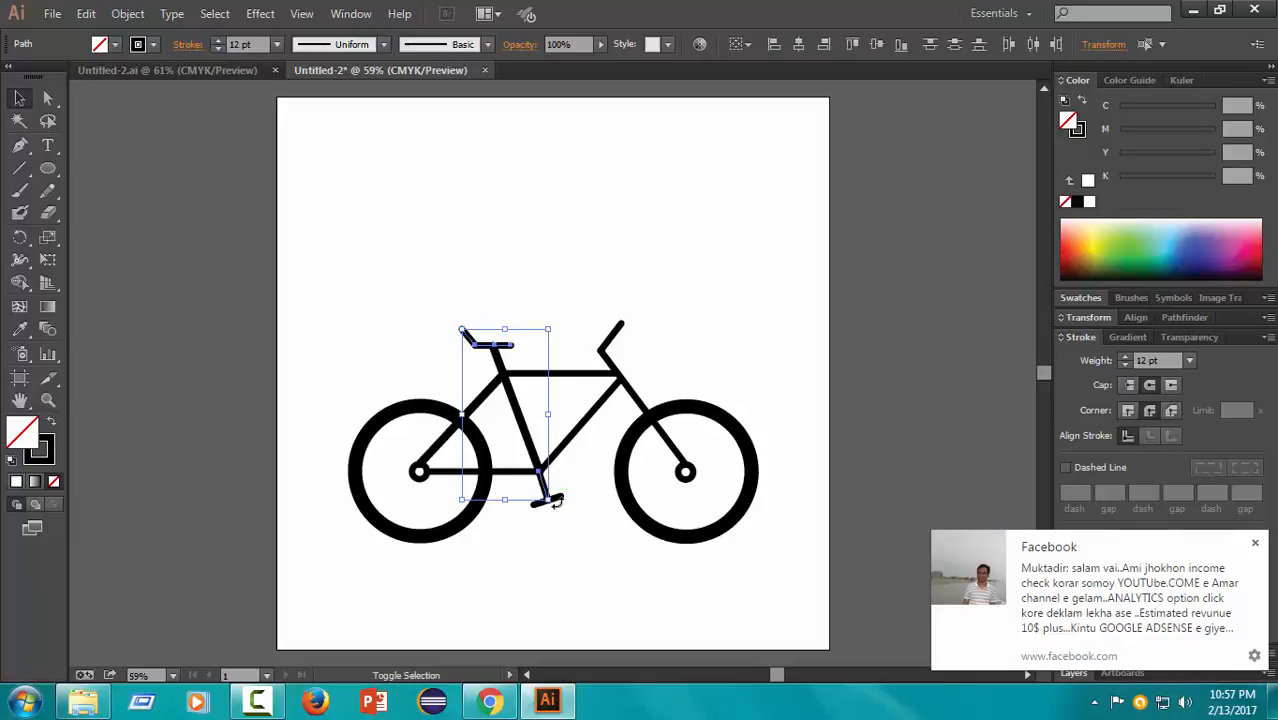
pyautogui.keyDown('shift'); pyautogui.click(600, 400); pyautogui.keyUp('shift')
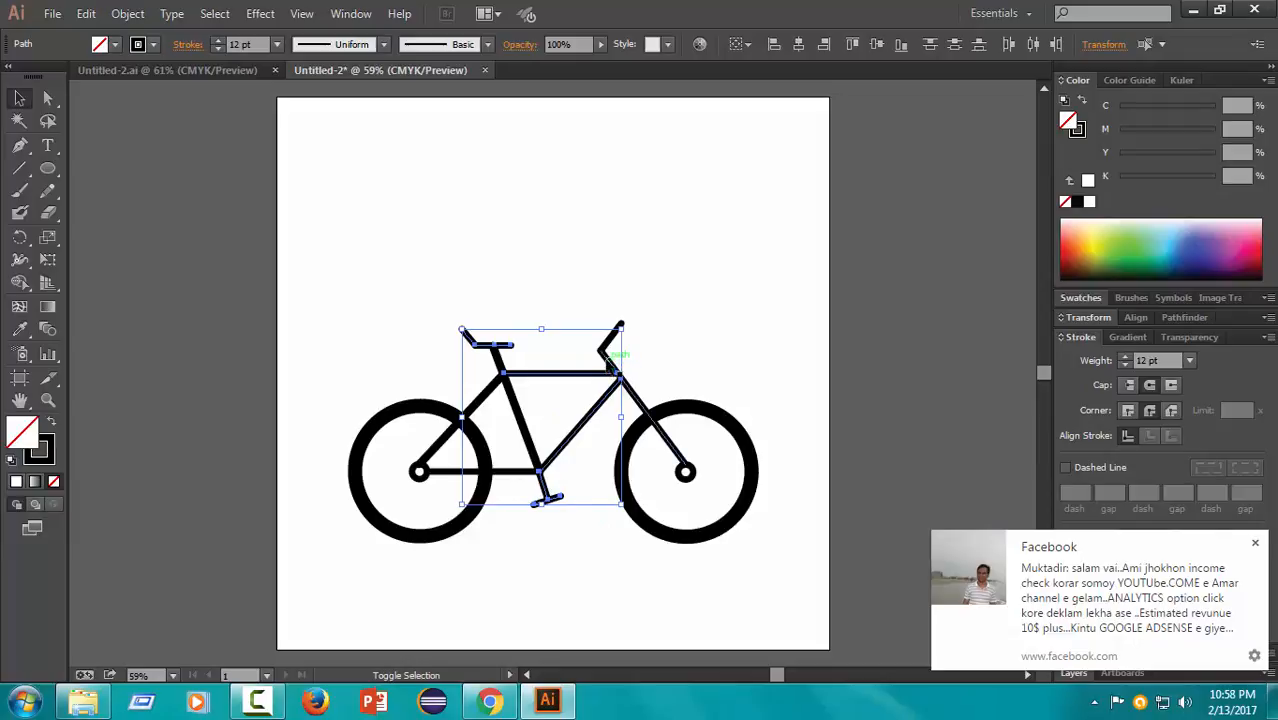
pyautogui.keyDown('shift'); pyautogui.click(624, 388); pyautogui.keyUp('shift')
pyautogui.keyDown('shift'); pyautogui.click(611, 338); pyautogui.keyUp('shift')
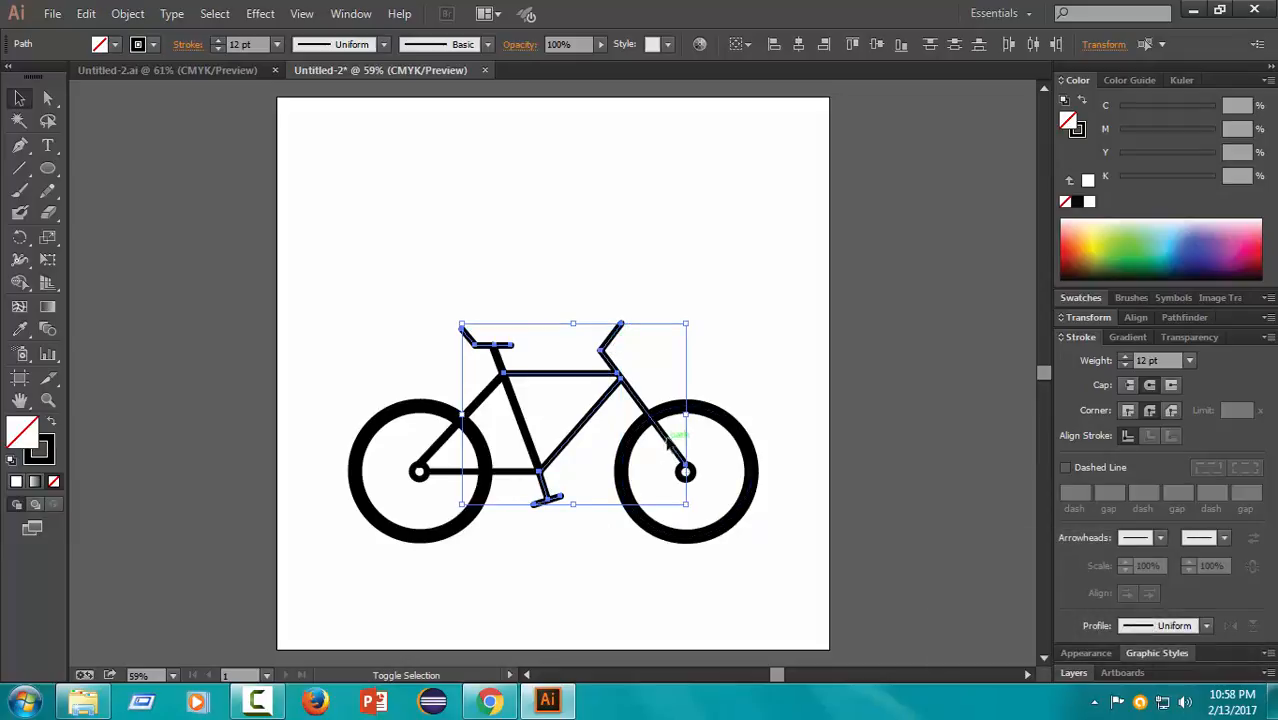
pyautogui.keyDown('shift'); pyautogui.click(672, 446); pyautogui.keyUp('shift')
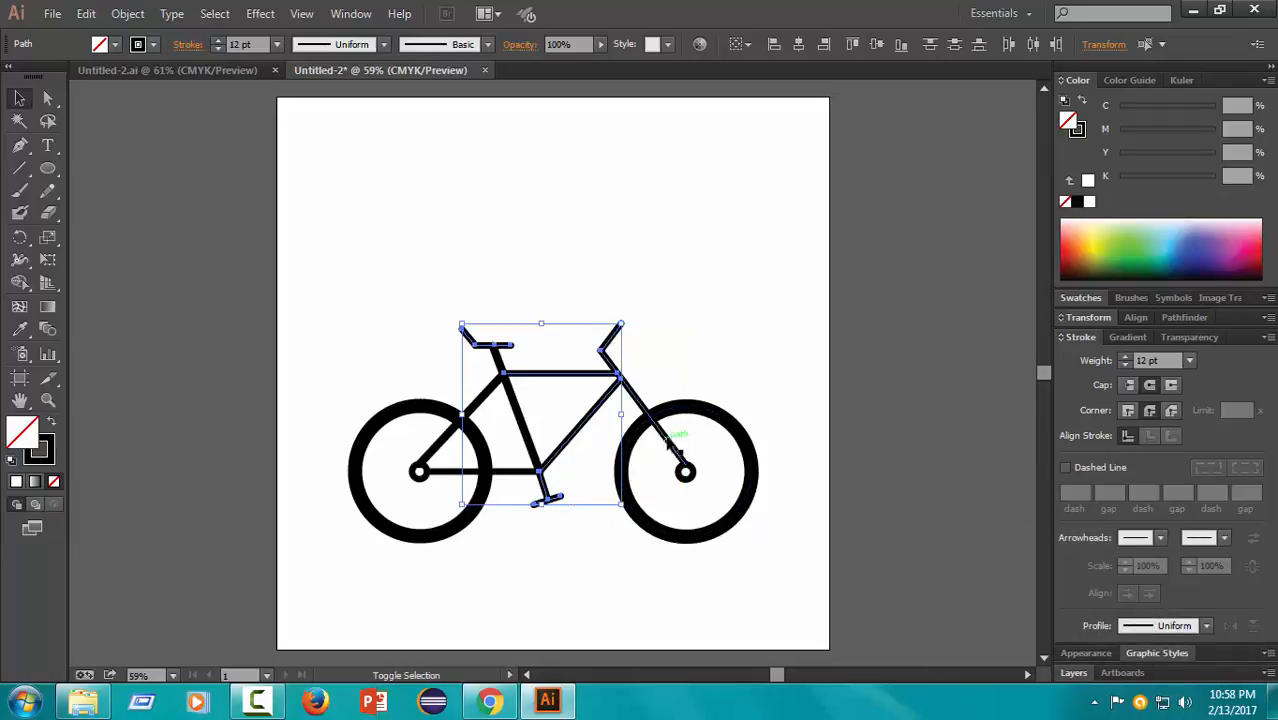
pyautogui.click(217, 40)
pyautogui.click(217, 40)
pyautogui.click(217, 40)
pyautogui.click(340, 404)
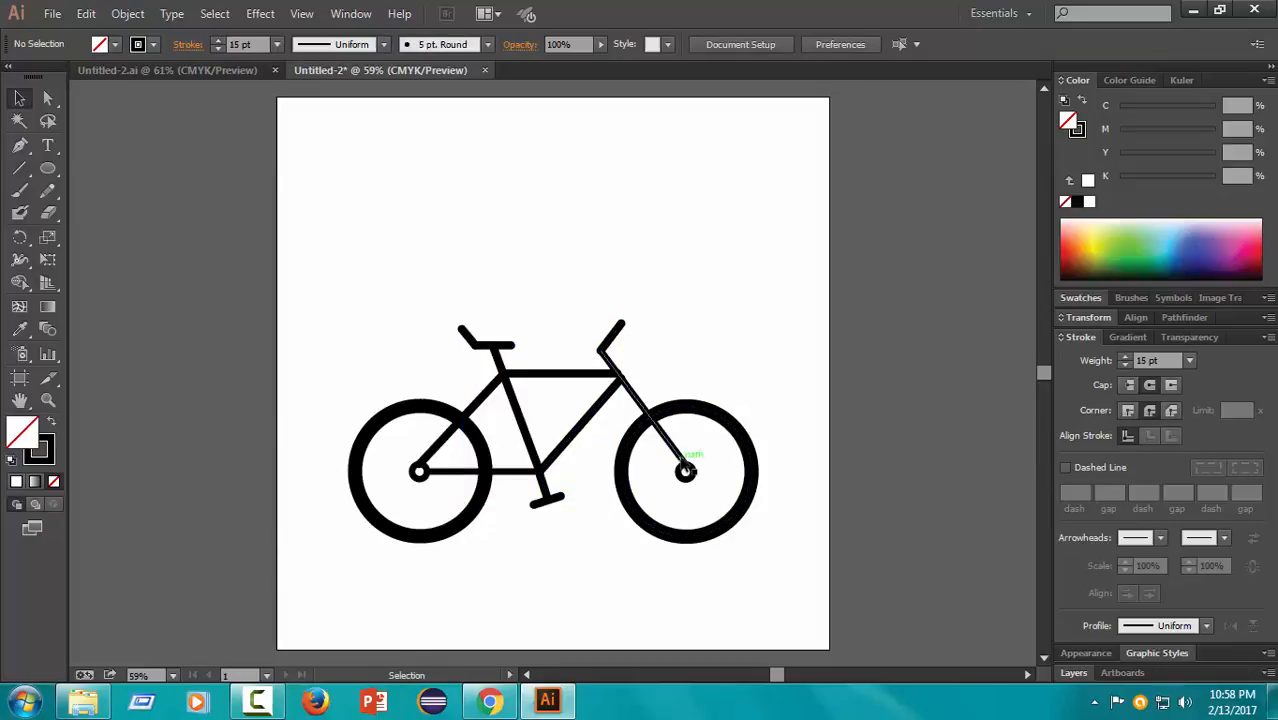
# Step: Set the stroke weight of the front fork line to 15 pt
pyautogui.click(634, 402)
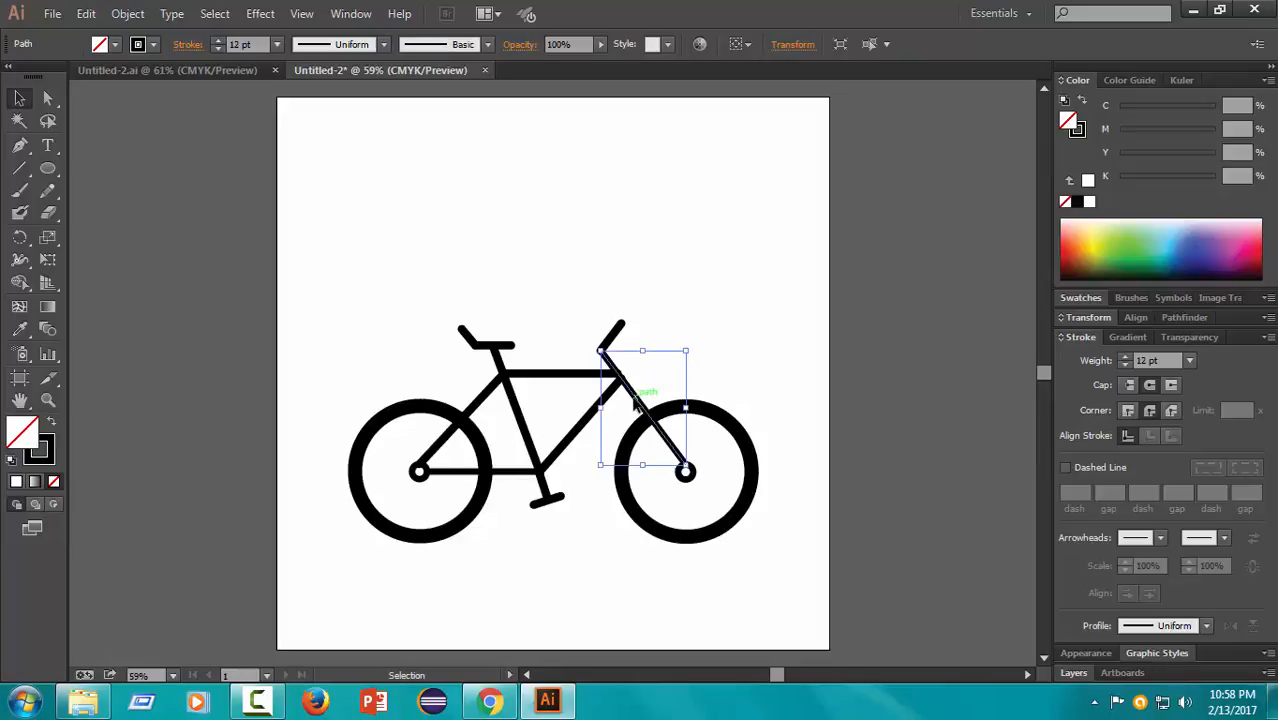
pyautogui.click(216, 41)
pyautogui.click(216, 41)
pyautogui.click(216, 41)
pyautogui.click(311, 342)
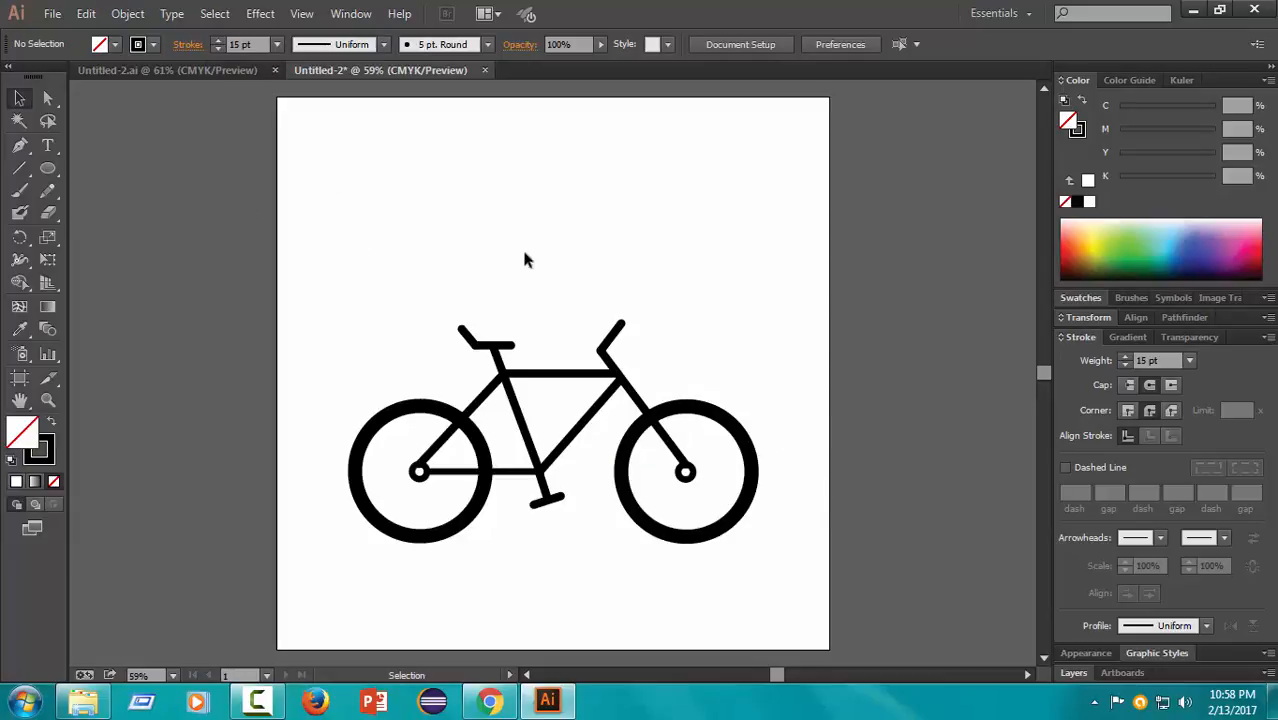
# Step: Draw a 1000 × 1000 px rectangle covering the whole artboard and set its stroke to 0 pt
pyautogui.click(53, 171)
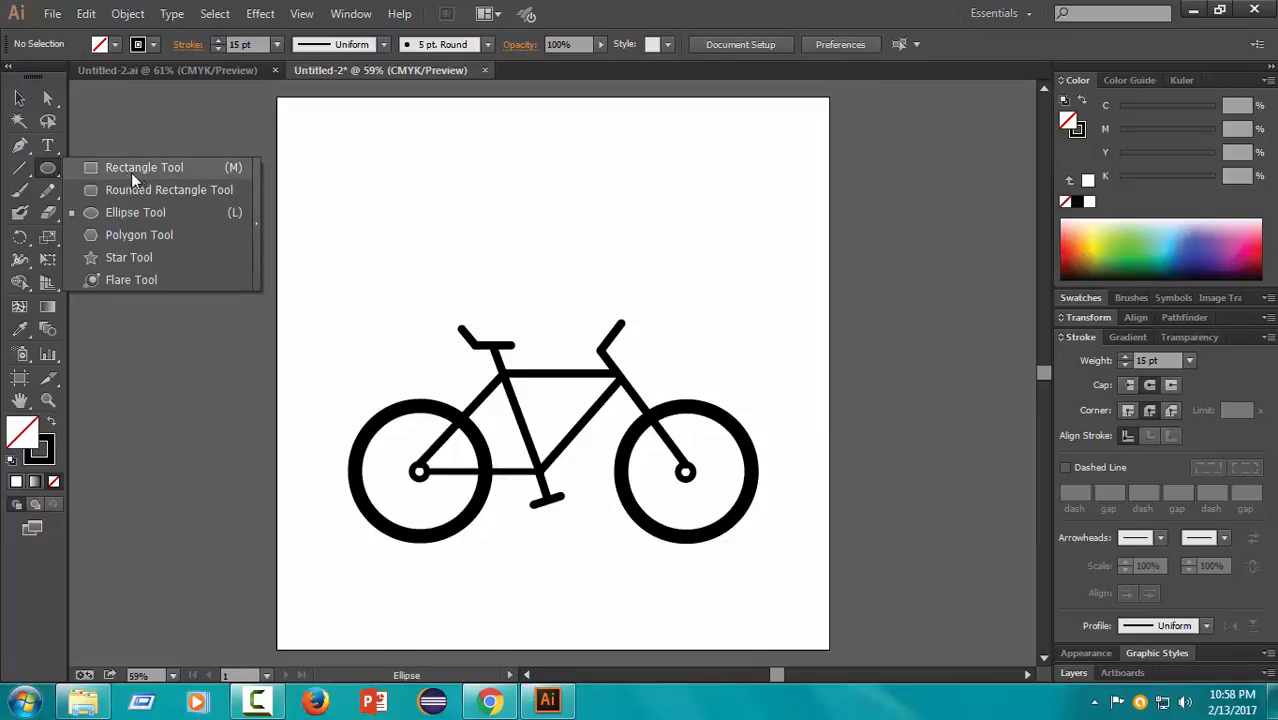
pyautogui.click(137, 177)
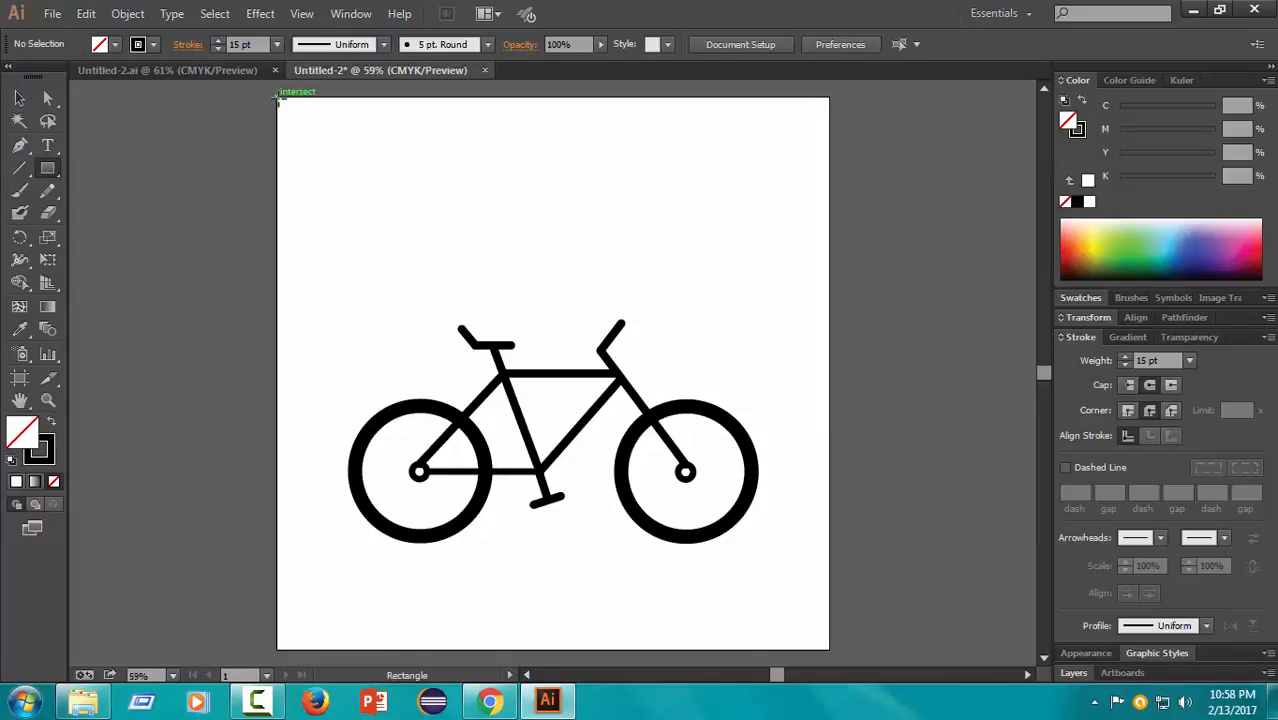
pyautogui.moveTo(277, 97)
pyautogui.mouseDown()
pyautogui.moveTo(633, 393)
pyautogui.moveTo(828, 650)
pyautogui.mouseUp()
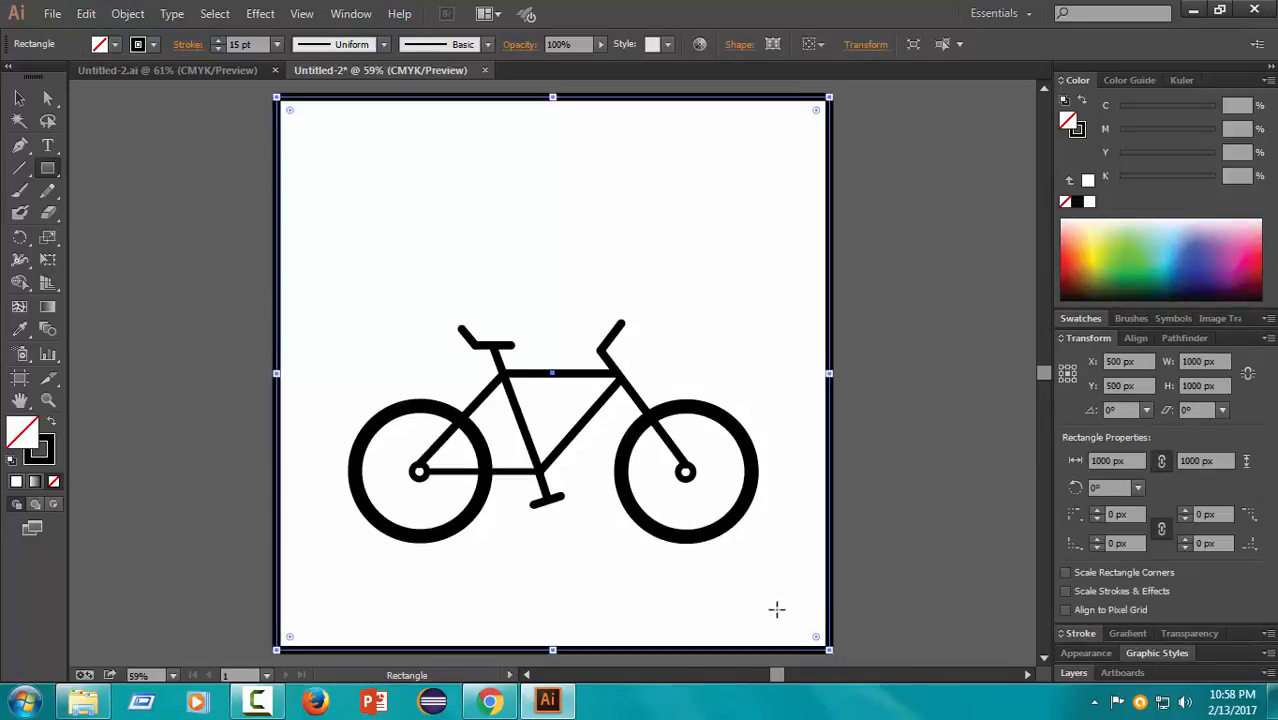
pyautogui.click(217, 49)
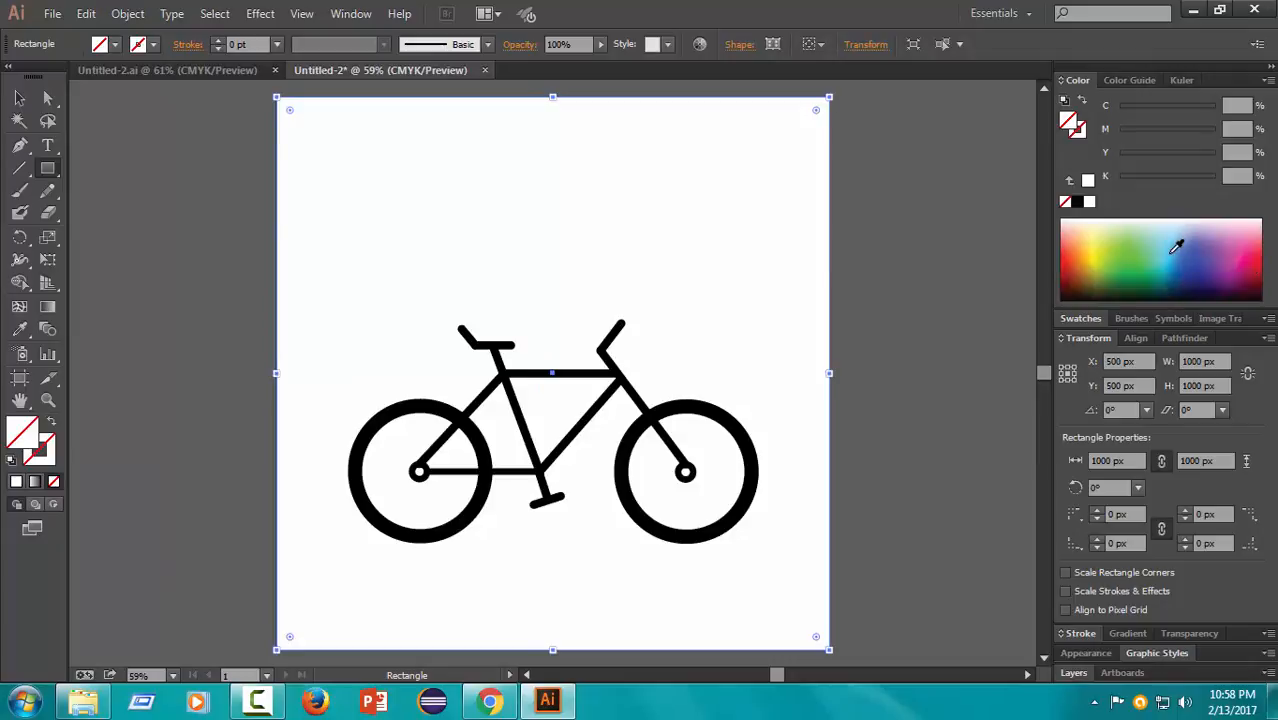
# Step: Fill the rectangle with a muted light blue of C 51.37, M 0.39, Y 10 and K 14 %
pyautogui.click(1097, 243)
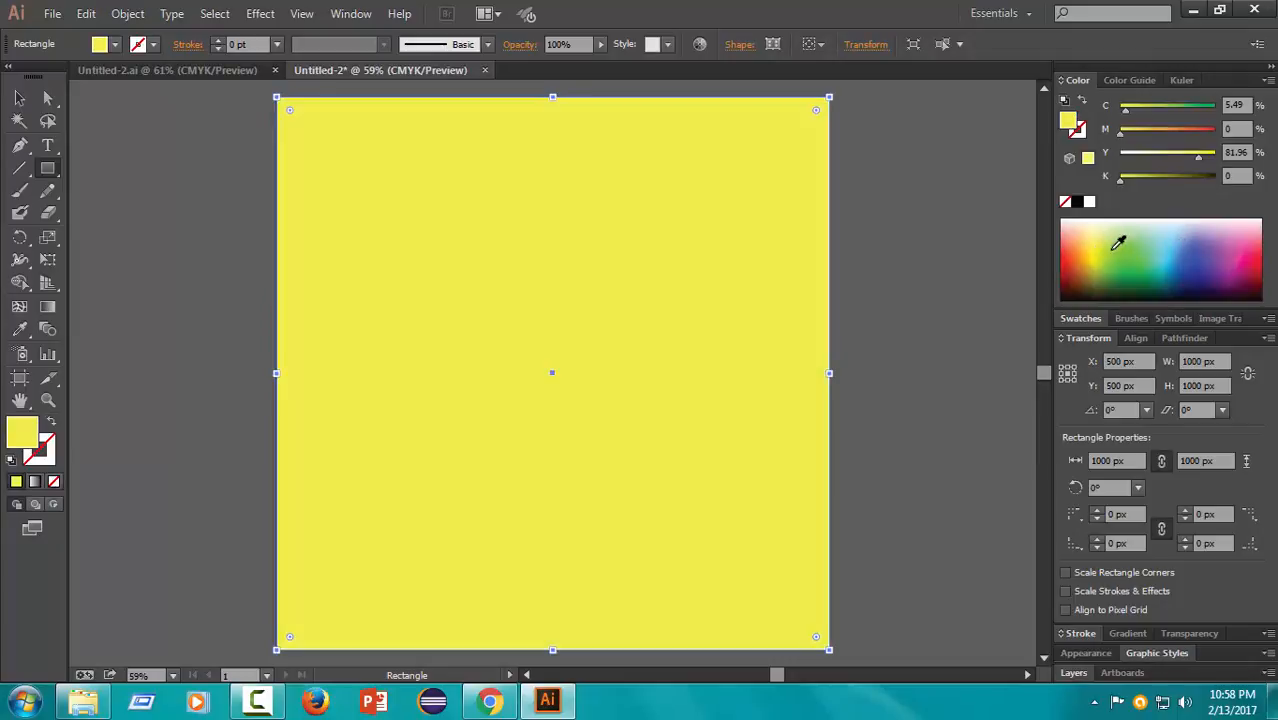
pyautogui.click(1180, 240)
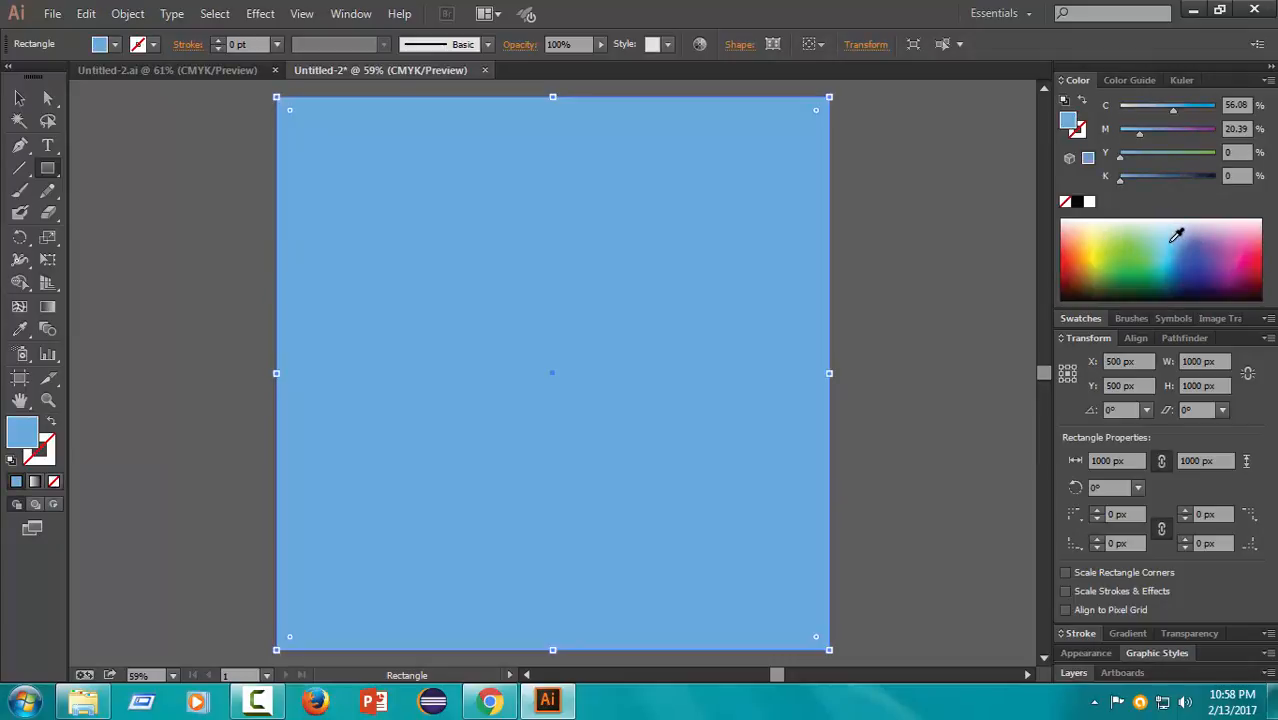
pyautogui.click(1166, 226)
pyautogui.moveTo(1120, 179)
pyautogui.mouseDown()
pyautogui.moveTo(1150, 182)
pyautogui.moveTo(1127, 184)
pyautogui.moveTo(1128, 160)
pyautogui.mouseUp()
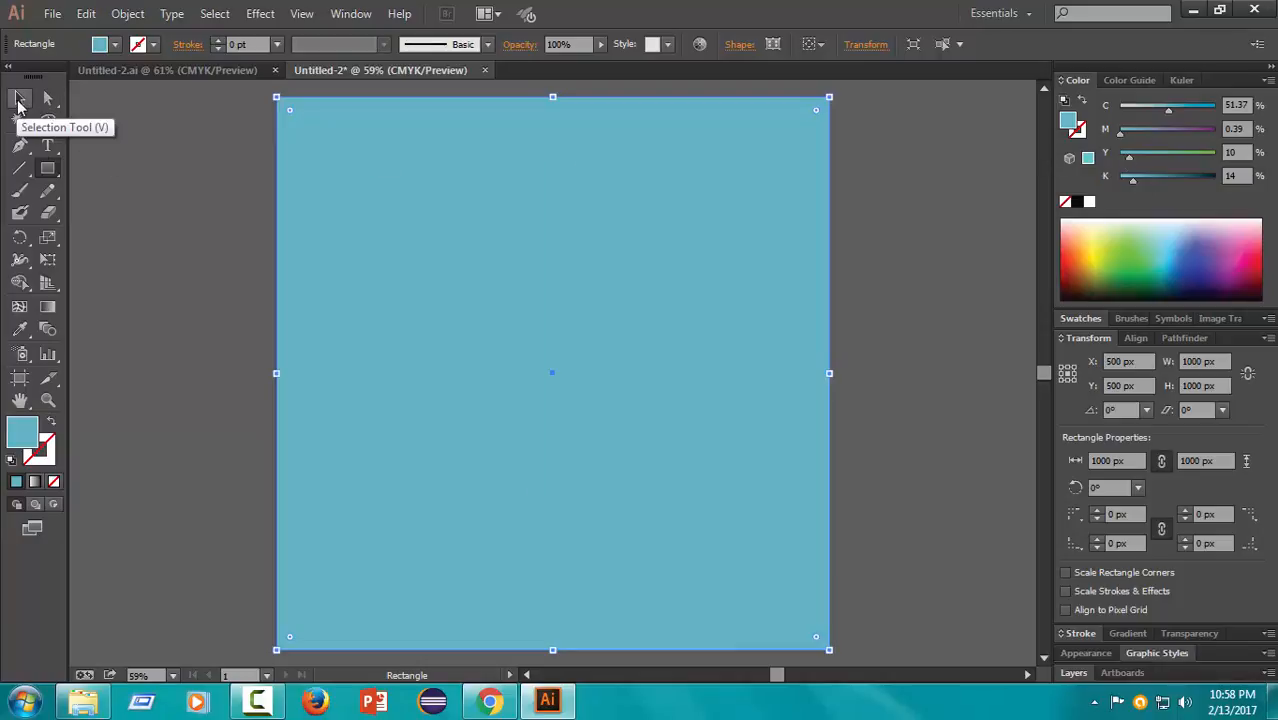
# Step: Send the blue rectangle to the back, behind the bicycle
pyautogui.click(20, 100)
pyautogui.rightClick(460, 355)
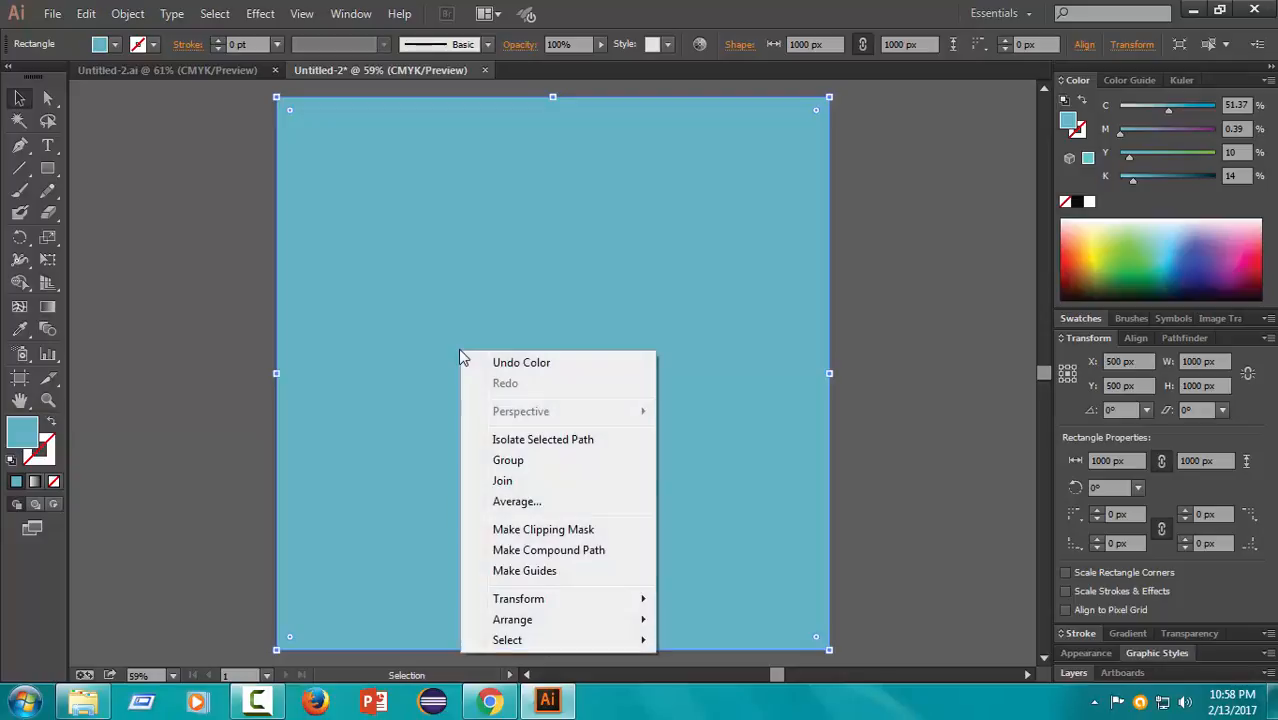
pyautogui.moveTo(585, 625)
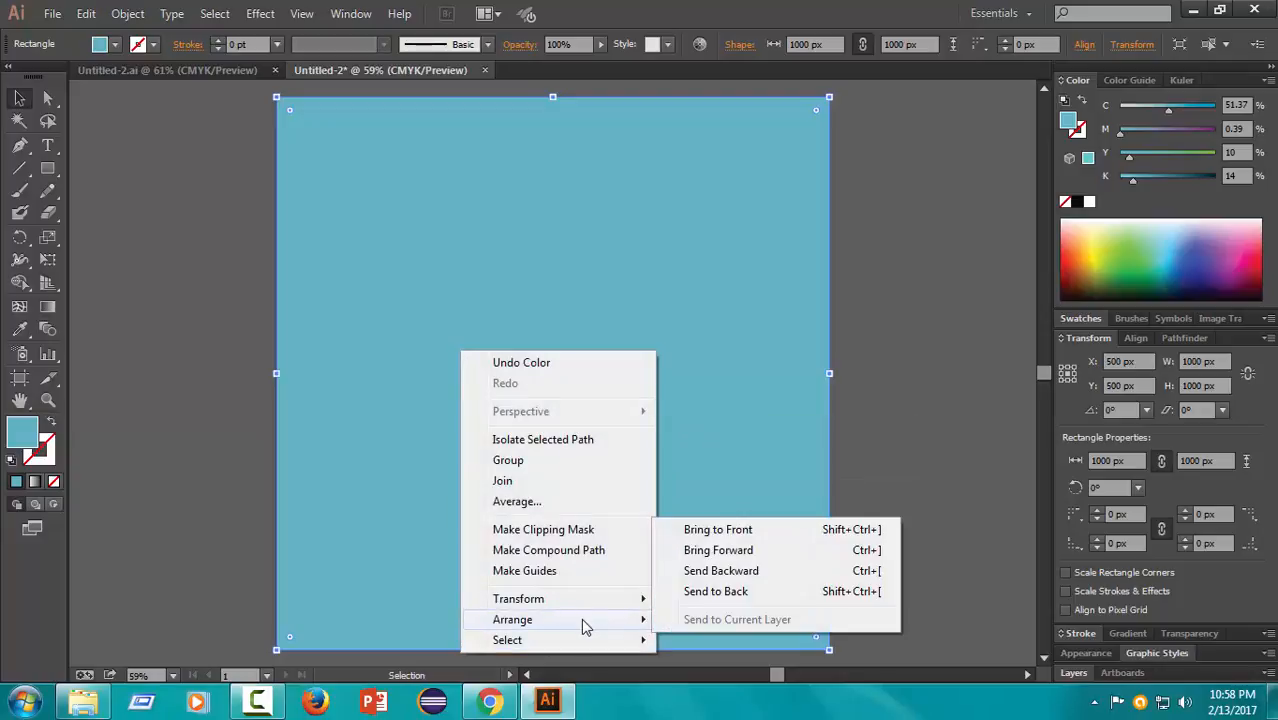
pyautogui.click(740, 591)
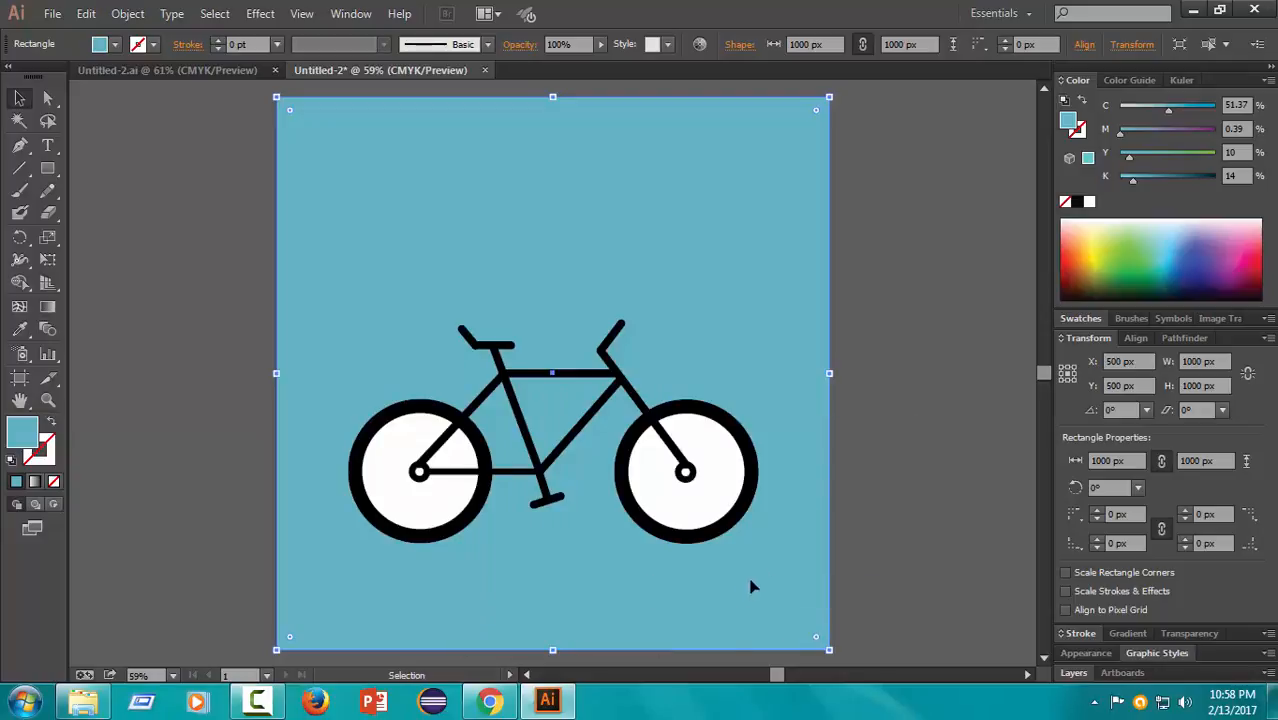
pyautogui.click(836, 494)
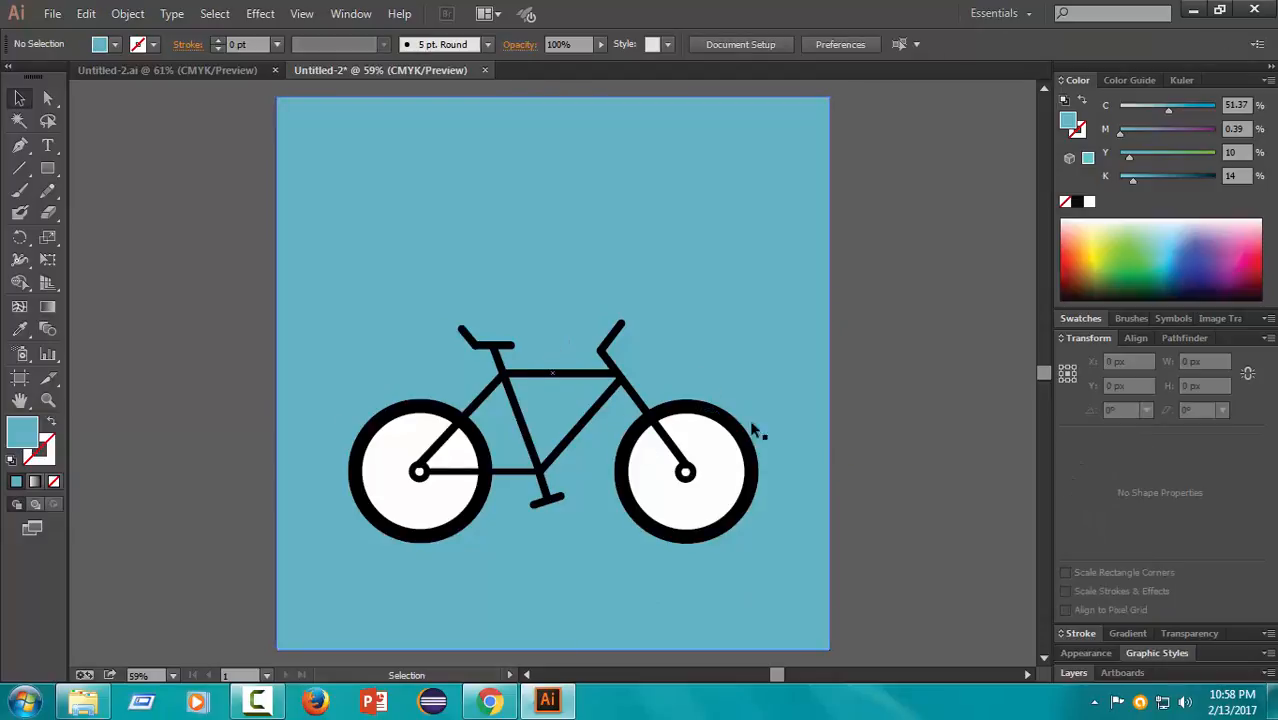
pyautogui.click(352, 168)
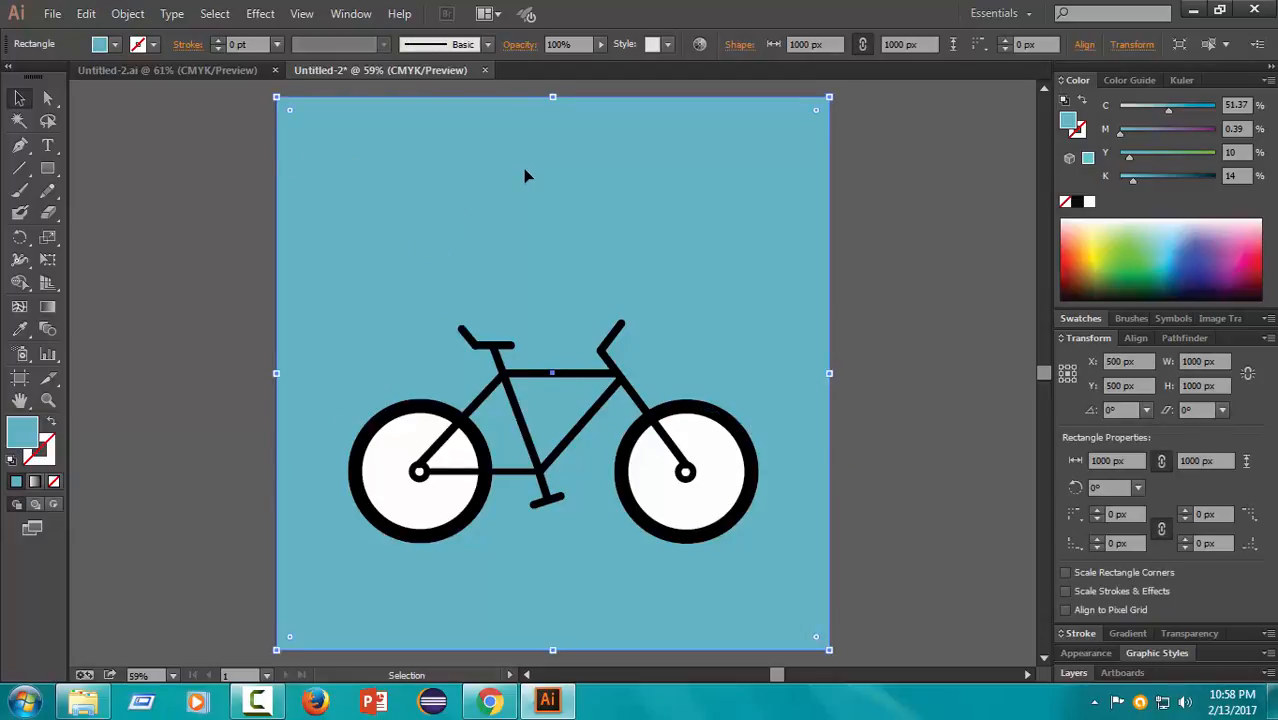
pyautogui.hotkey('ctrl', 'shift', 'a')
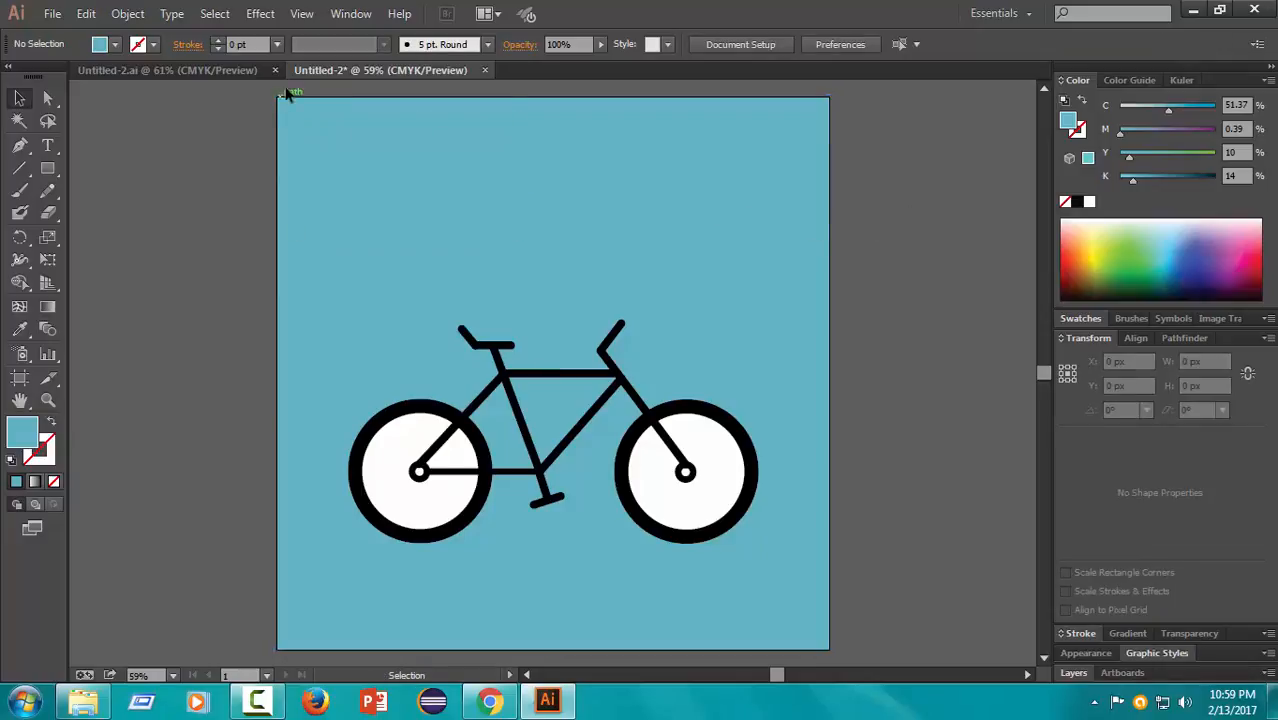
pyautogui.moveTo(310, 70); pyautogui.dragTo(240, 190)
pyautogui.hotkey('ctrl', 'a')
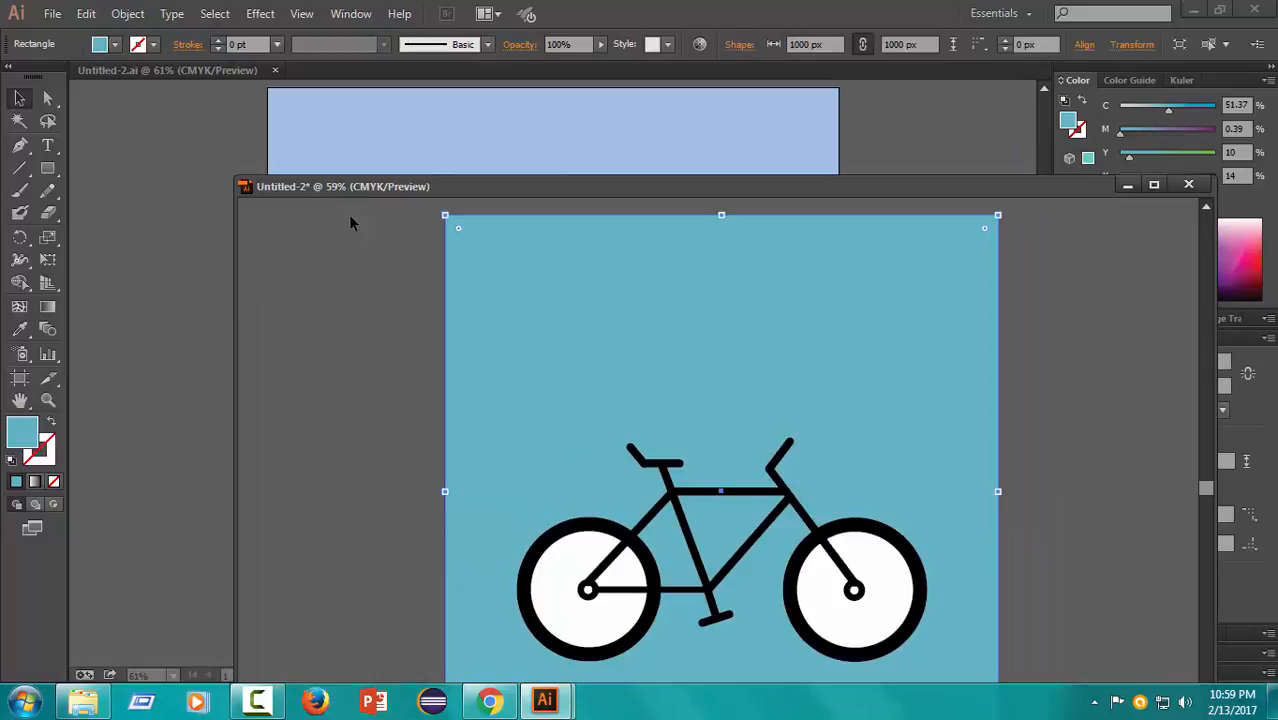
pyautogui.moveTo(424, 186); pyautogui.dragTo(423, 70)
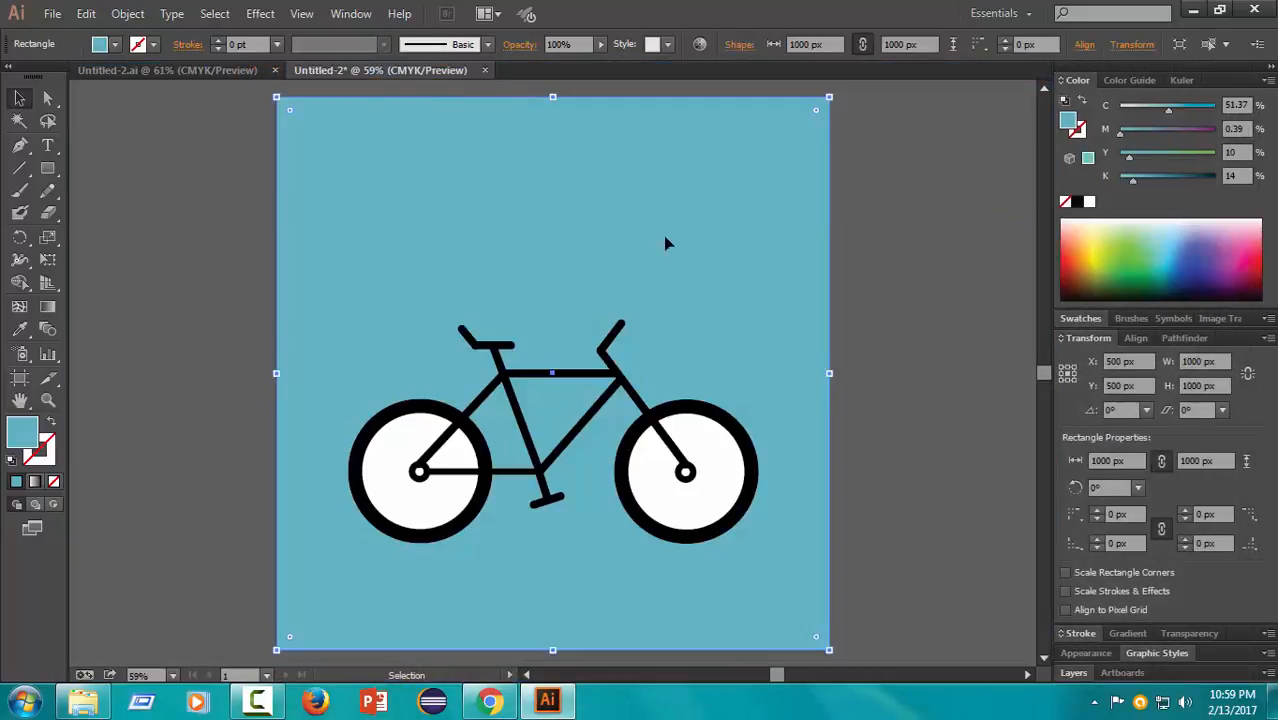
pyautogui.click(895, 255)
pyautogui.moveTo(438, 168); pyautogui.dragTo(432, 203)
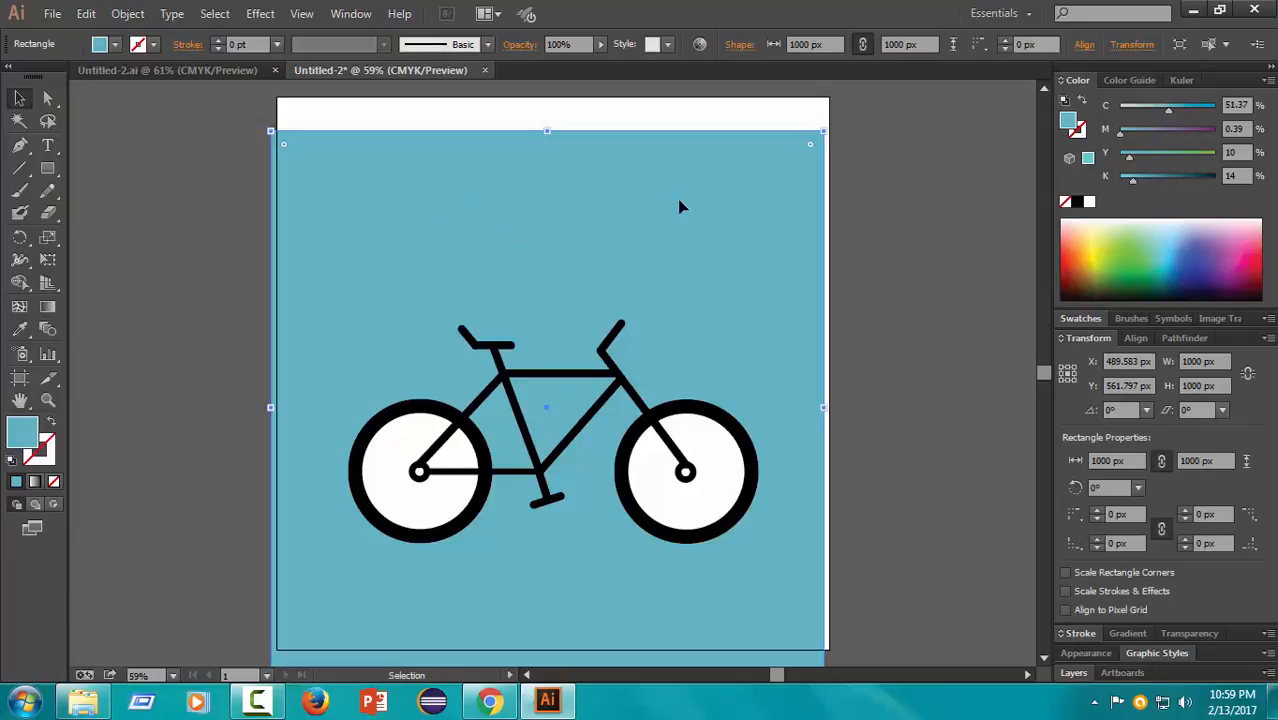
pyautogui.hotkey('ctrl', 'z')
pyautogui.press('a')
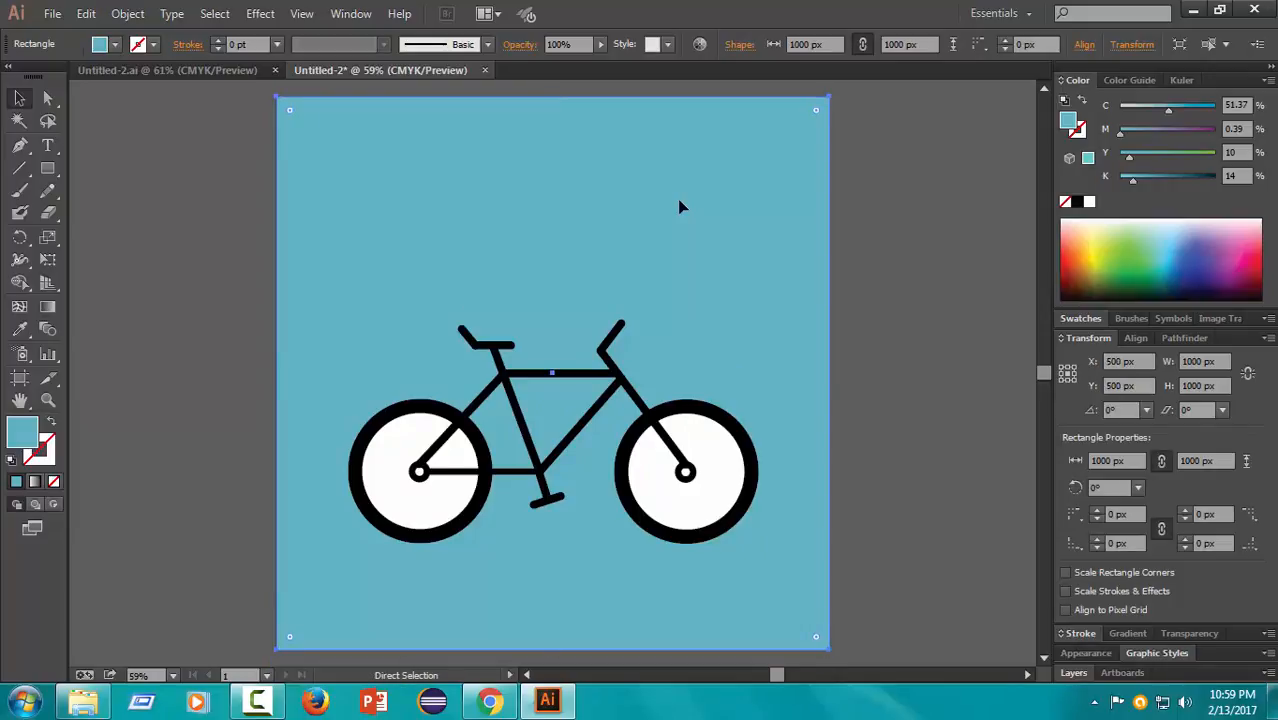
pyautogui.press('v')
pyautogui.hotkey('ctrl', 'shift', 'a')
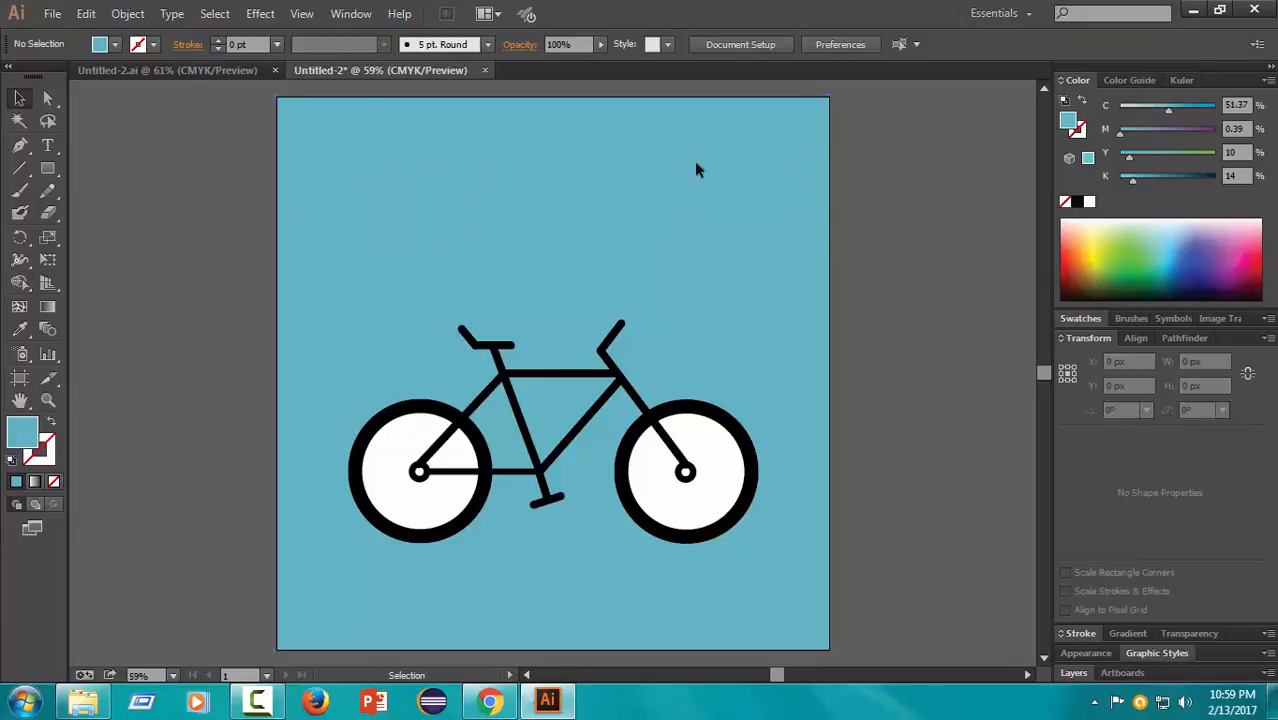
pyautogui.hscroll(3, 884, 251)
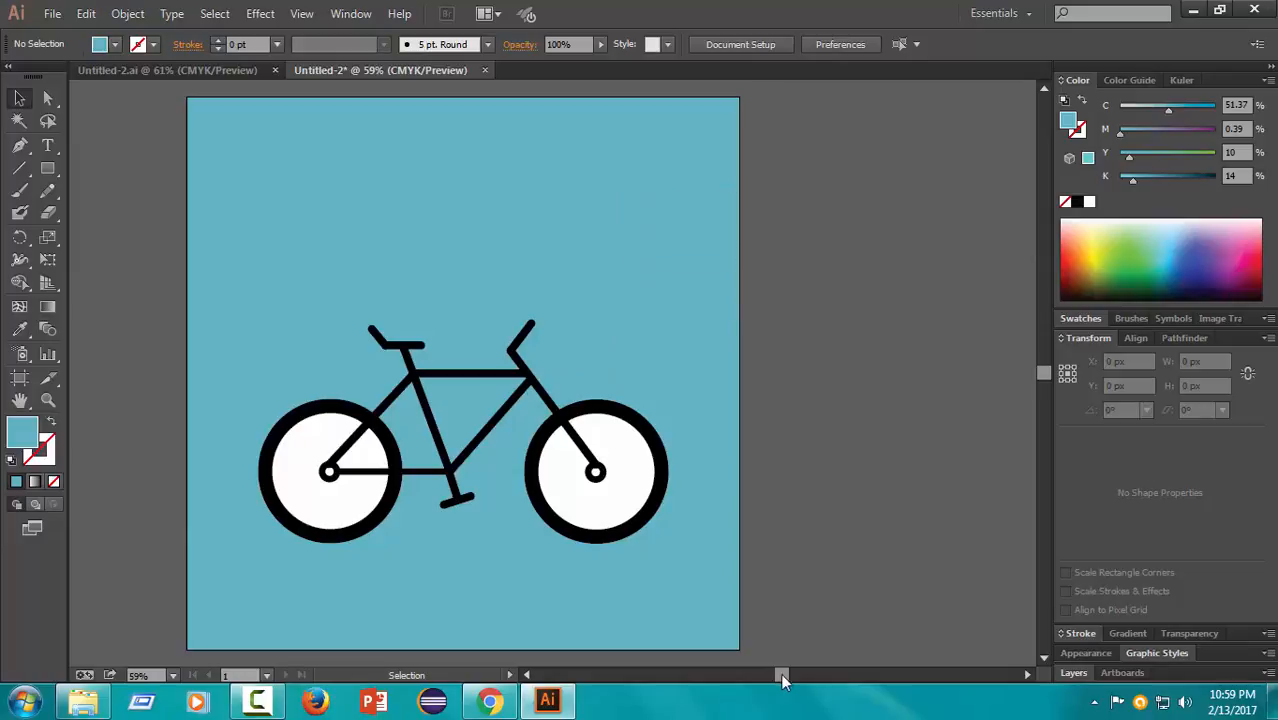
pyautogui.click(529, 677)
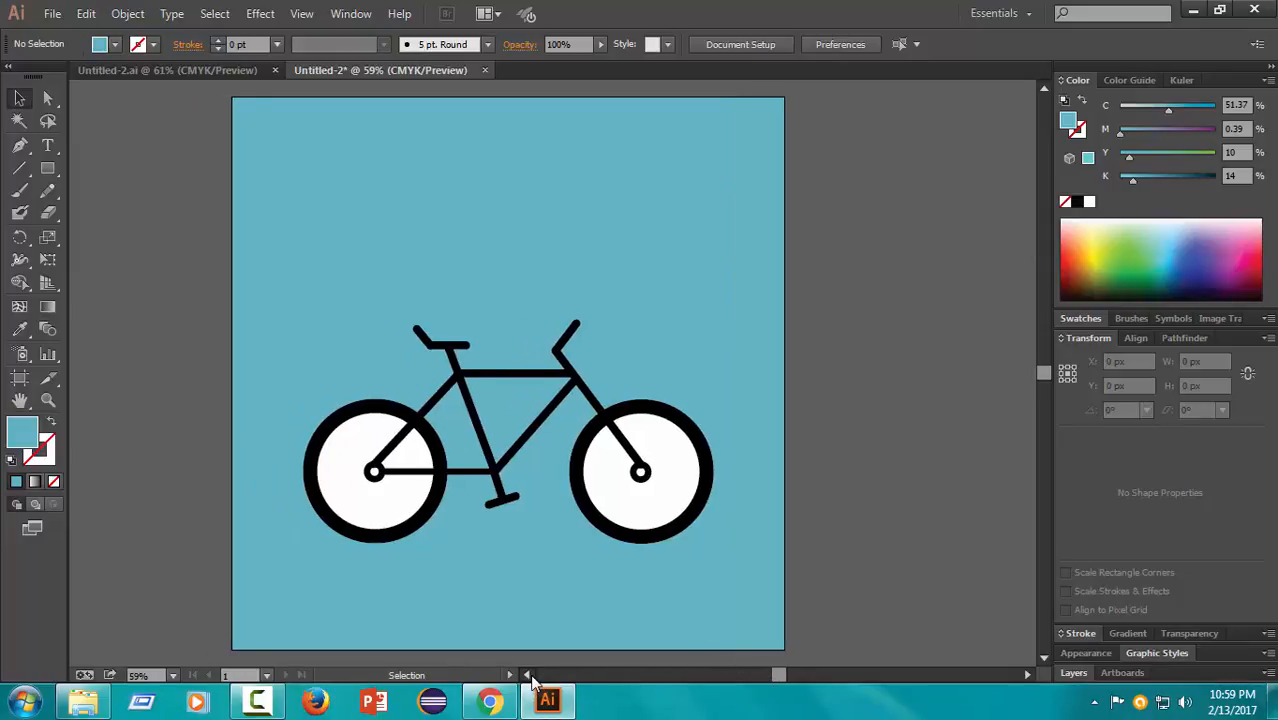
# Step: Recolour all the bicycle's strokes dark indigo with C 81.96, M 81.96, Y 0 and K 39 %
pyautogui.click(531, 677)
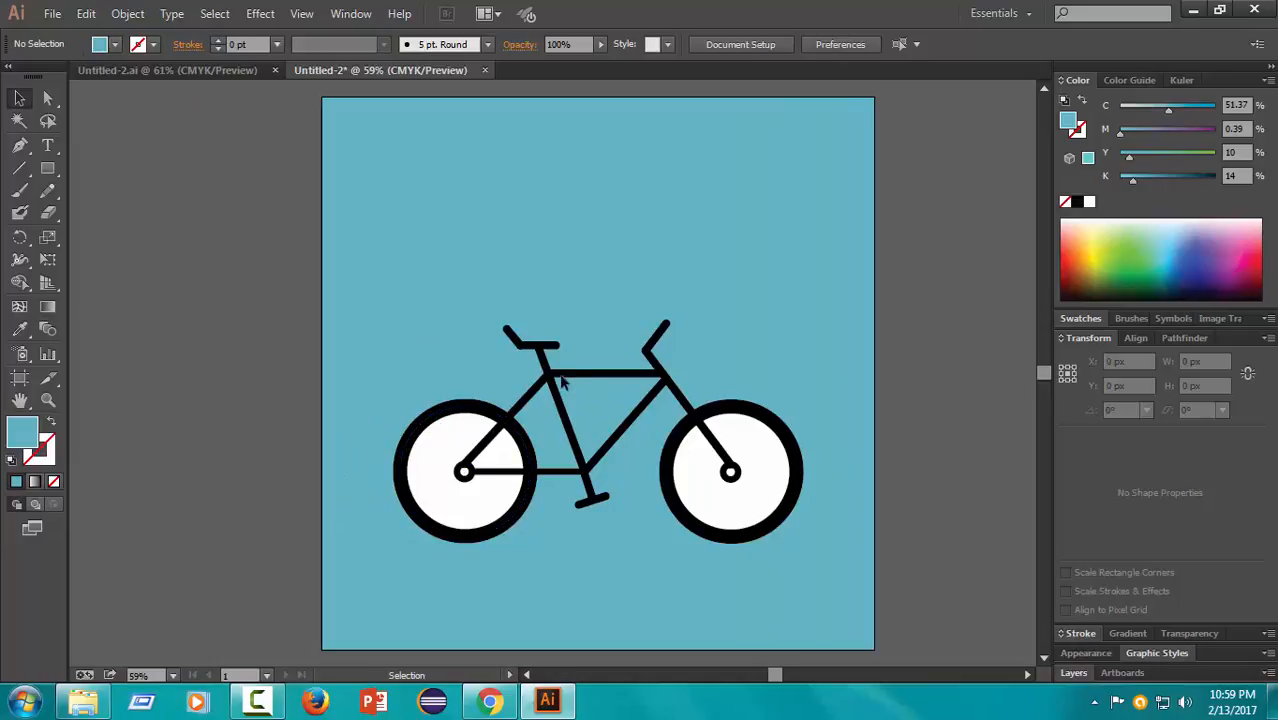
pyautogui.moveTo(868, 288); pyautogui.dragTo(403, 599)
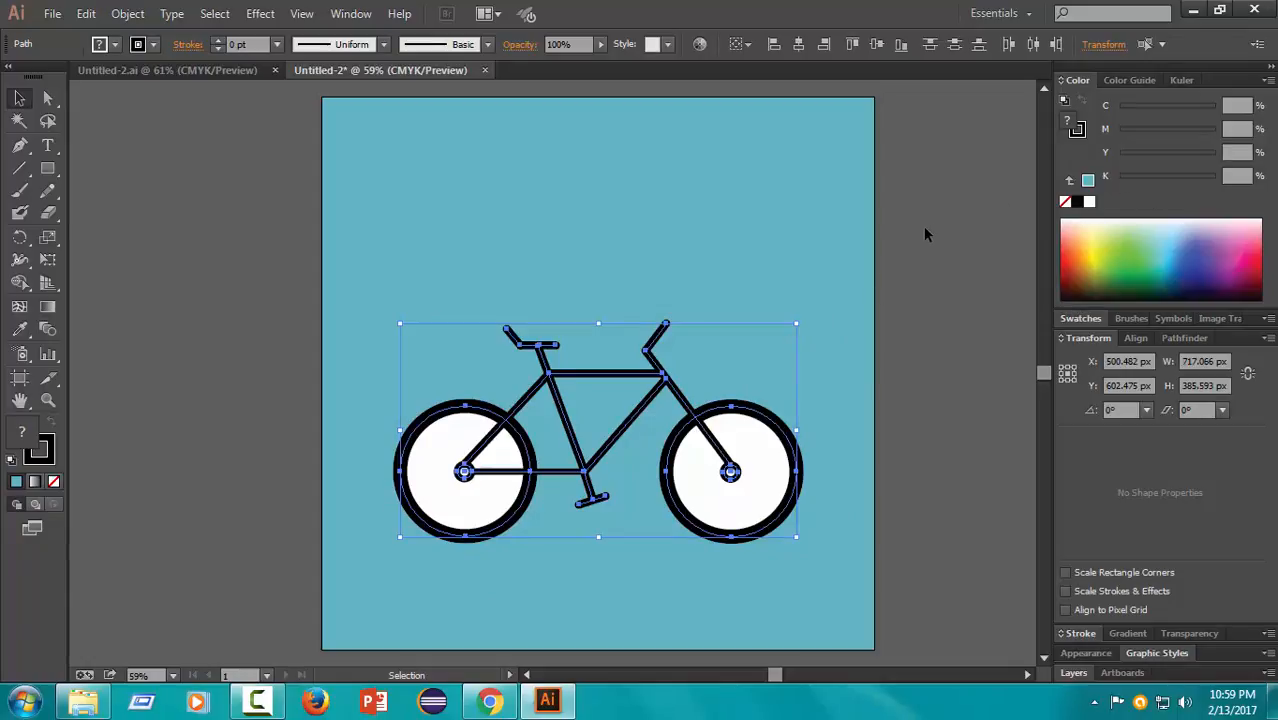
pyautogui.click(1082, 138)
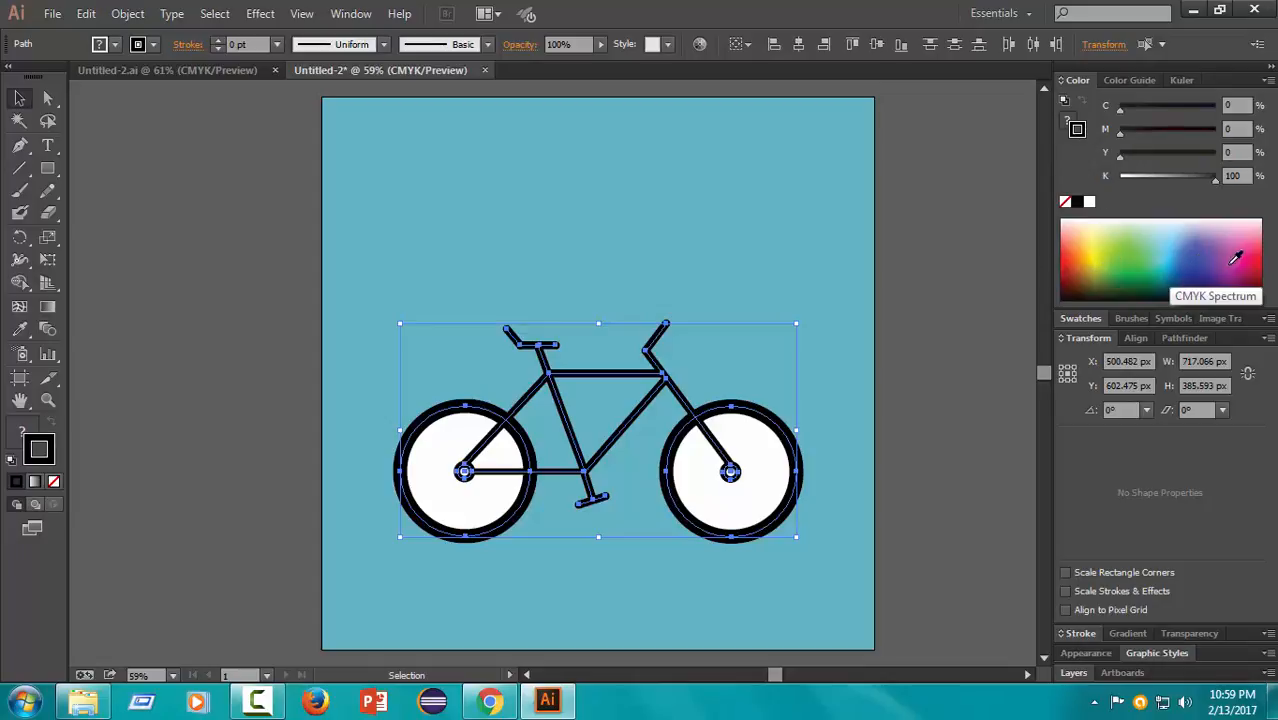
pyautogui.click(1090, 255)
pyautogui.click(1203, 260)
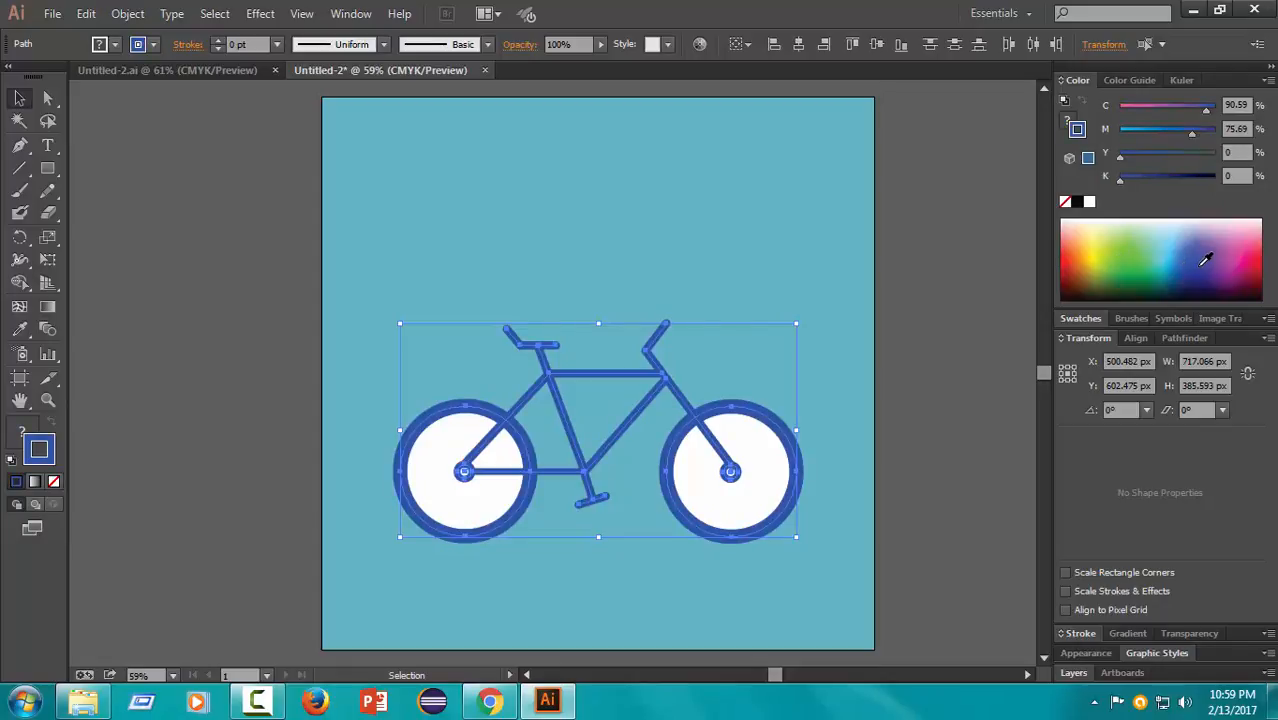
pyautogui.click(1182, 227)
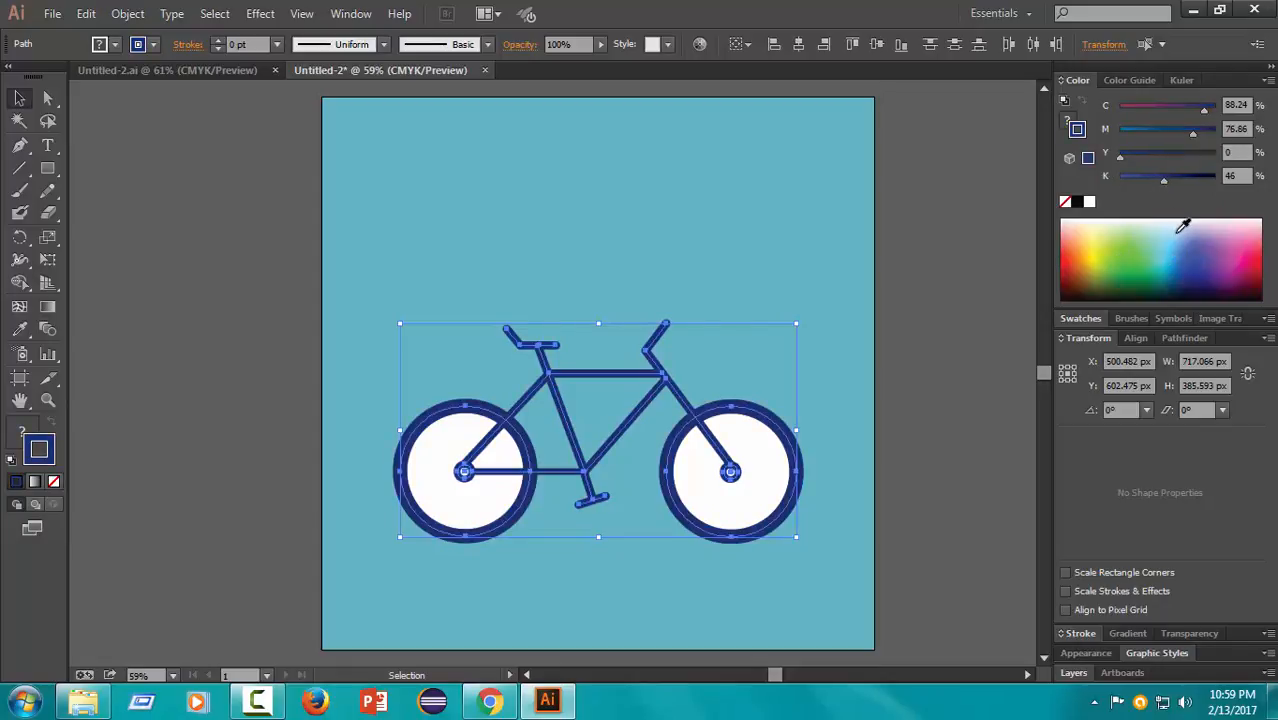
pyautogui.moveTo(1182, 227)
pyautogui.mouseDown()
pyautogui.moveTo(1180, 269)
pyautogui.moveTo(1104, 271)
pyautogui.moveTo(1070, 240)
pyautogui.moveTo(1071, 255)
pyautogui.moveTo(1188, 246)
pyautogui.moveTo(1171, 197)
pyautogui.moveTo(1204, 254)
pyautogui.mouseUp()
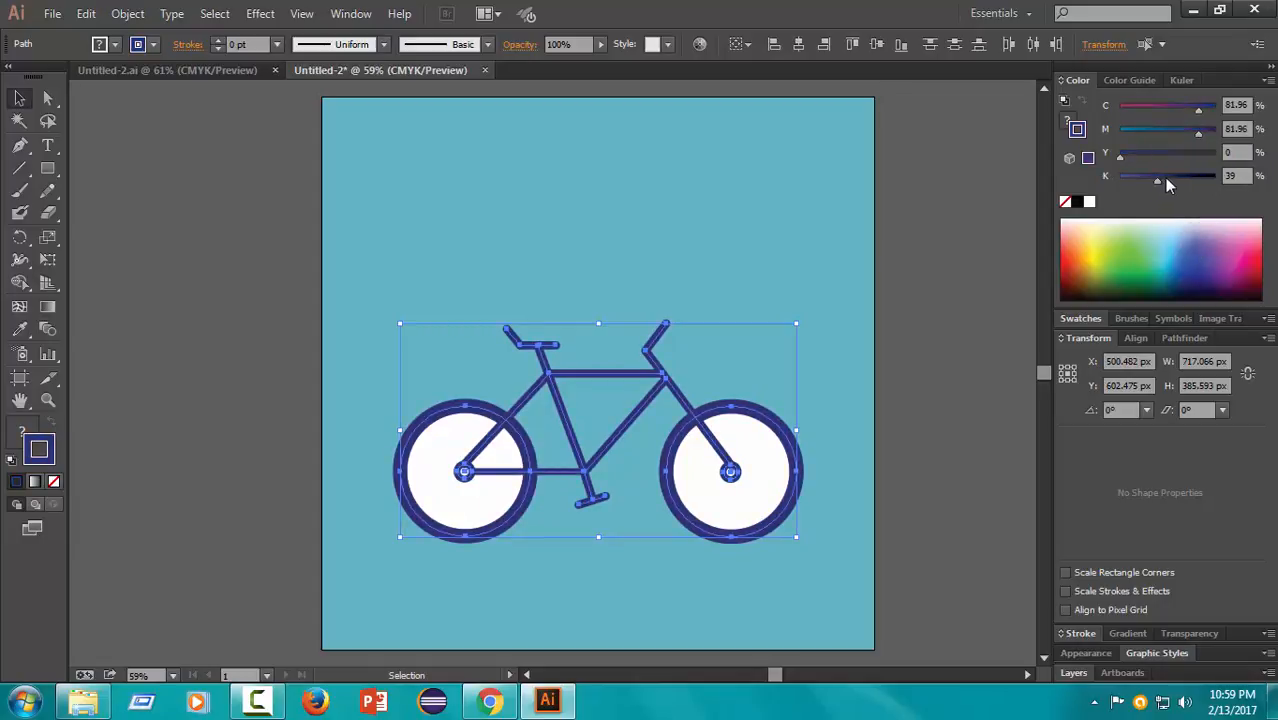
pyautogui.click(910, 381)
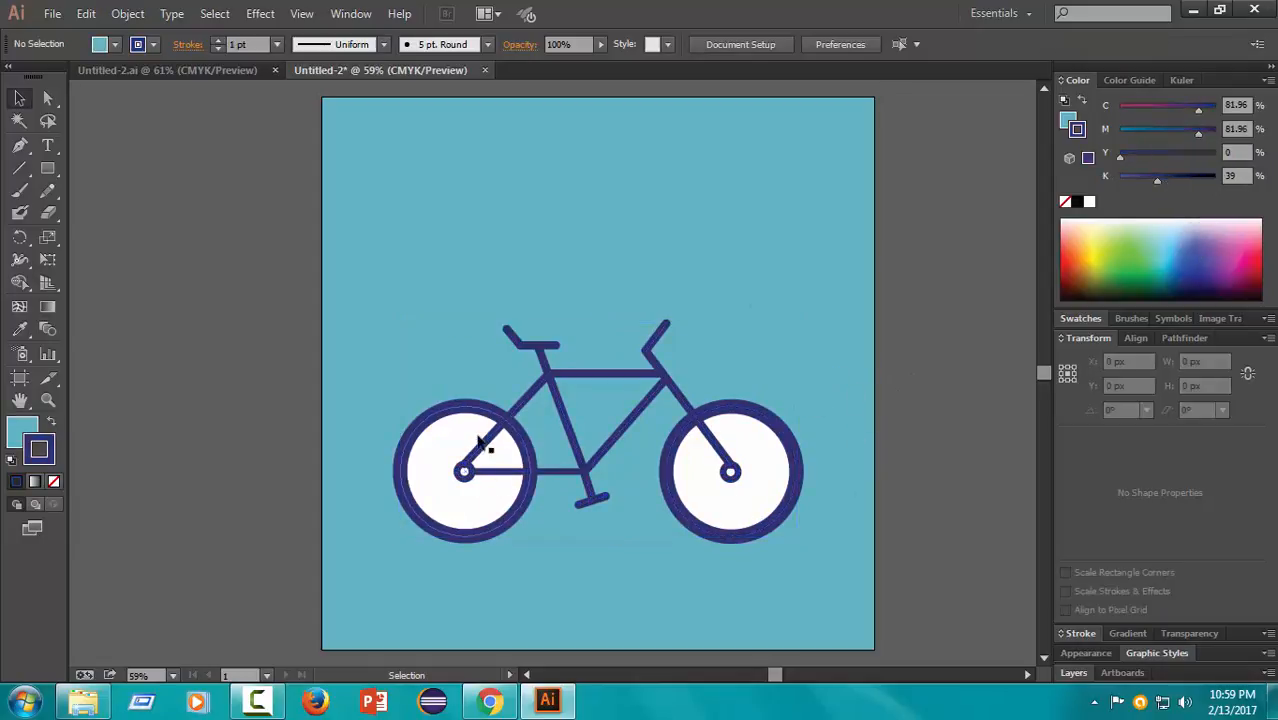
# Step: Fill both wheel circles with the orange swatch of C 0, M 50, Y 100 and K 0 %
pyautogui.click(446, 418)
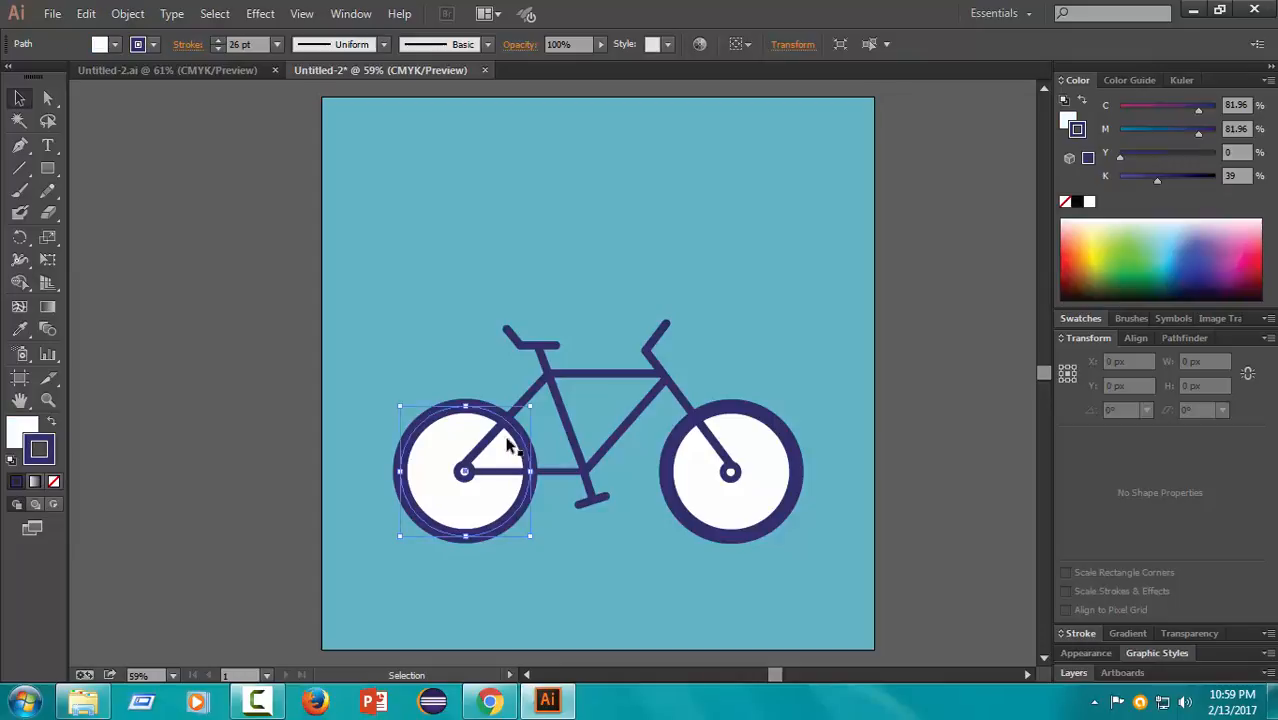
pyautogui.keyDown('shift'); pyautogui.click(750, 416); pyautogui.keyUp('shift')
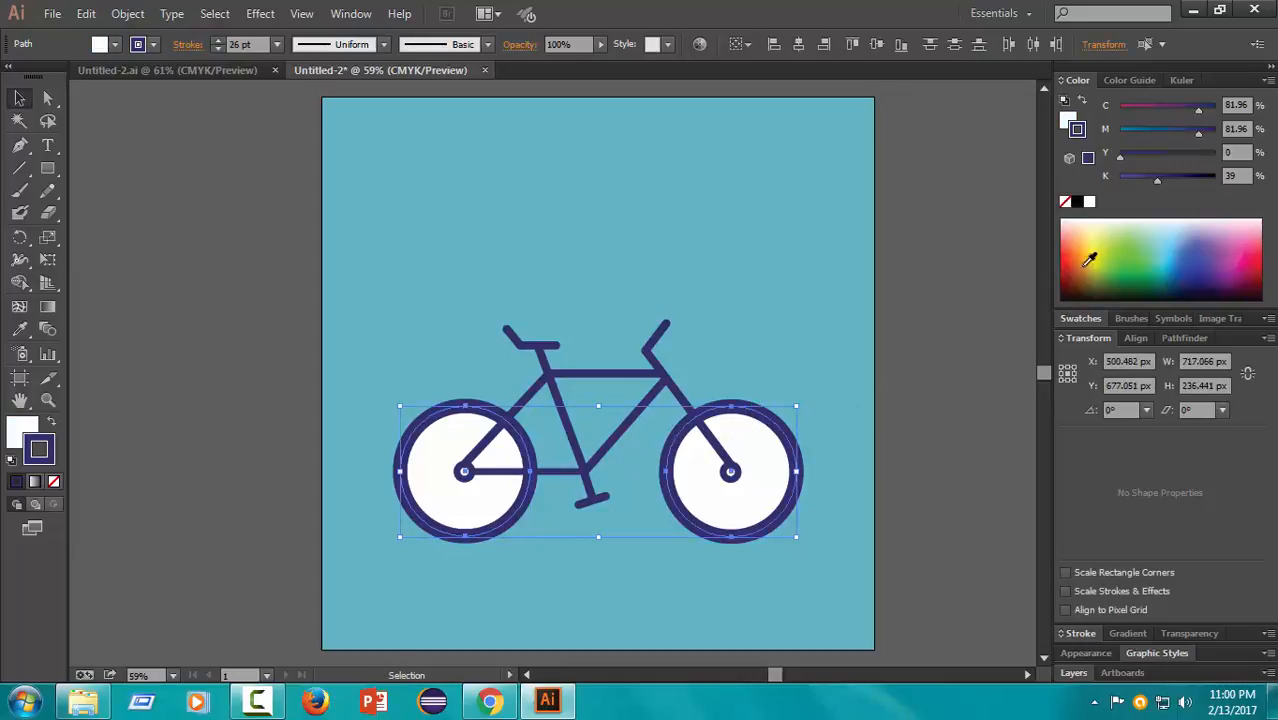
pyautogui.click(1068, 121)
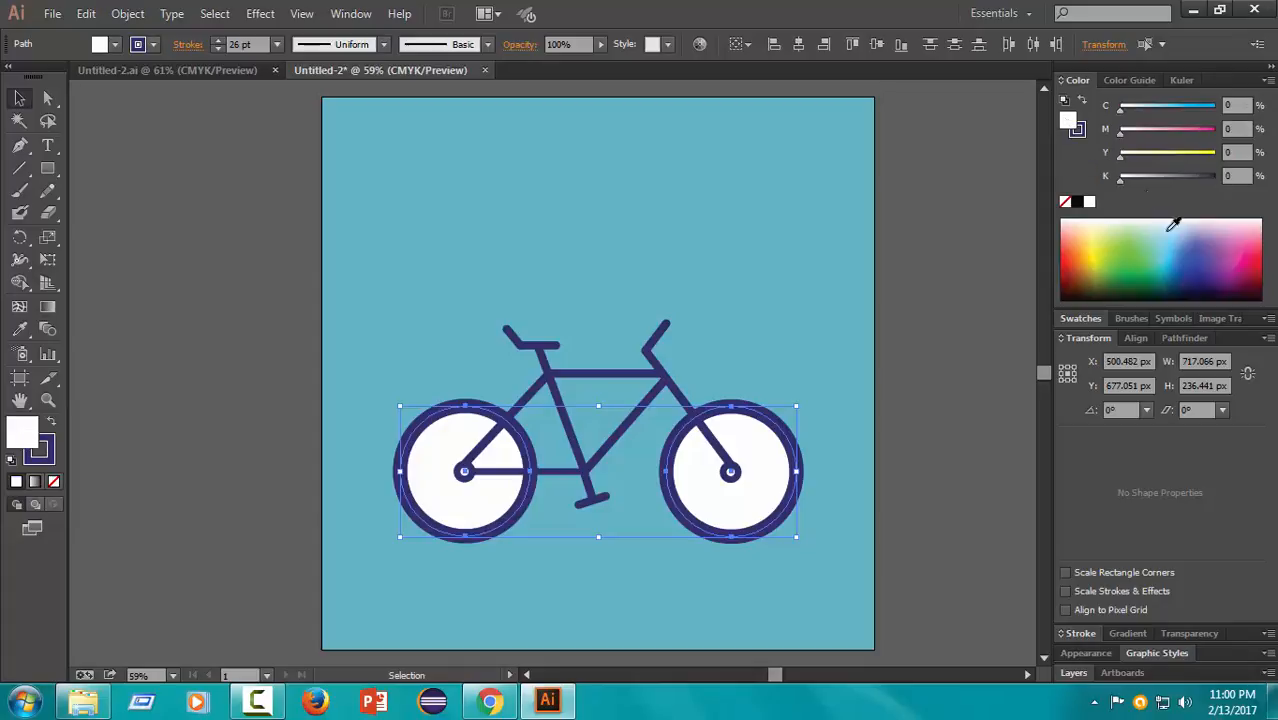
pyautogui.click(1085, 318)
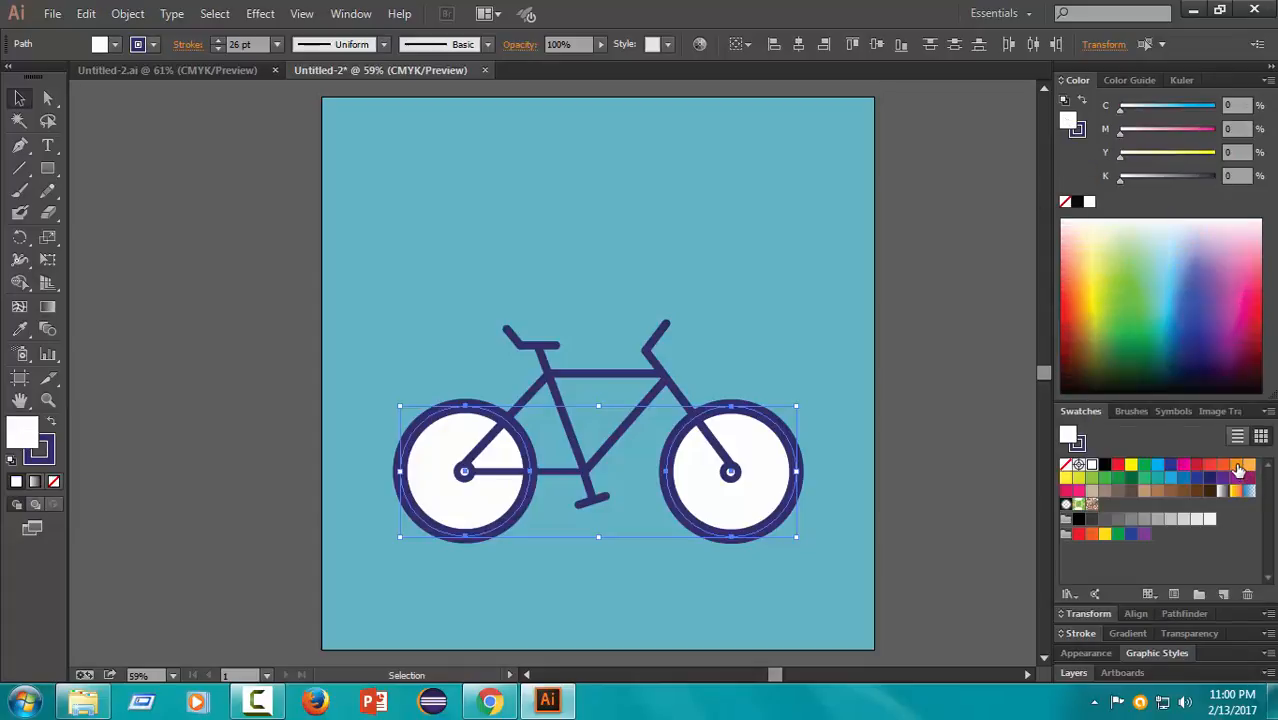
pyautogui.click(1236, 465)
pyautogui.click(884, 346)
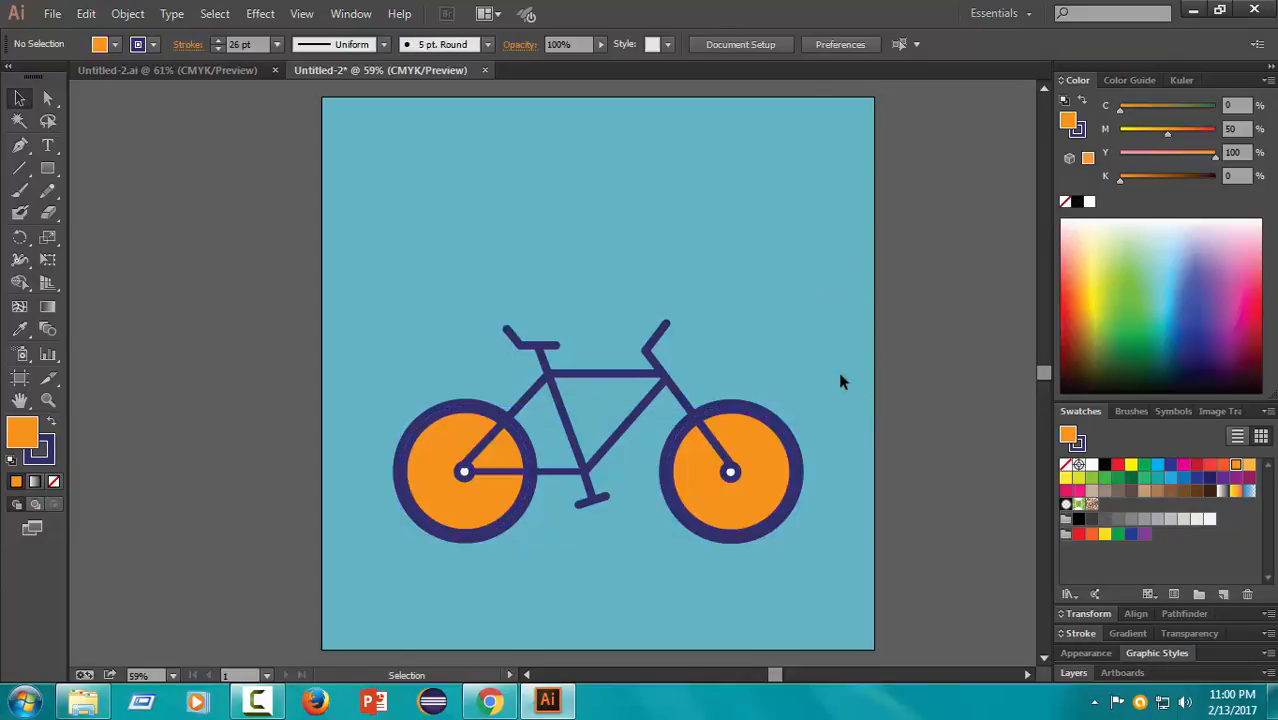
# Step: Group all the bicycle parts and move the group up and slightly right on the blue background
pyautogui.moveTo(351, 616); pyautogui.dragTo(509, 425)
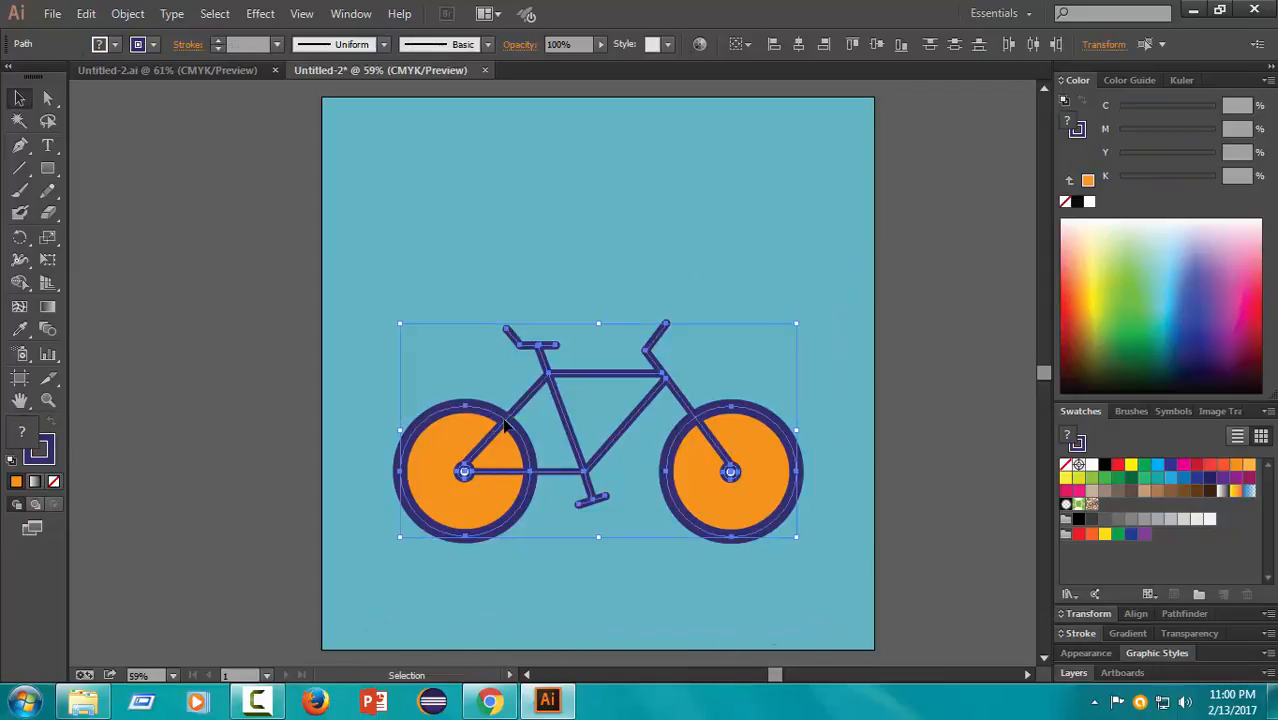
pyautogui.rightClick(531, 466)
pyautogui.click(556, 228)
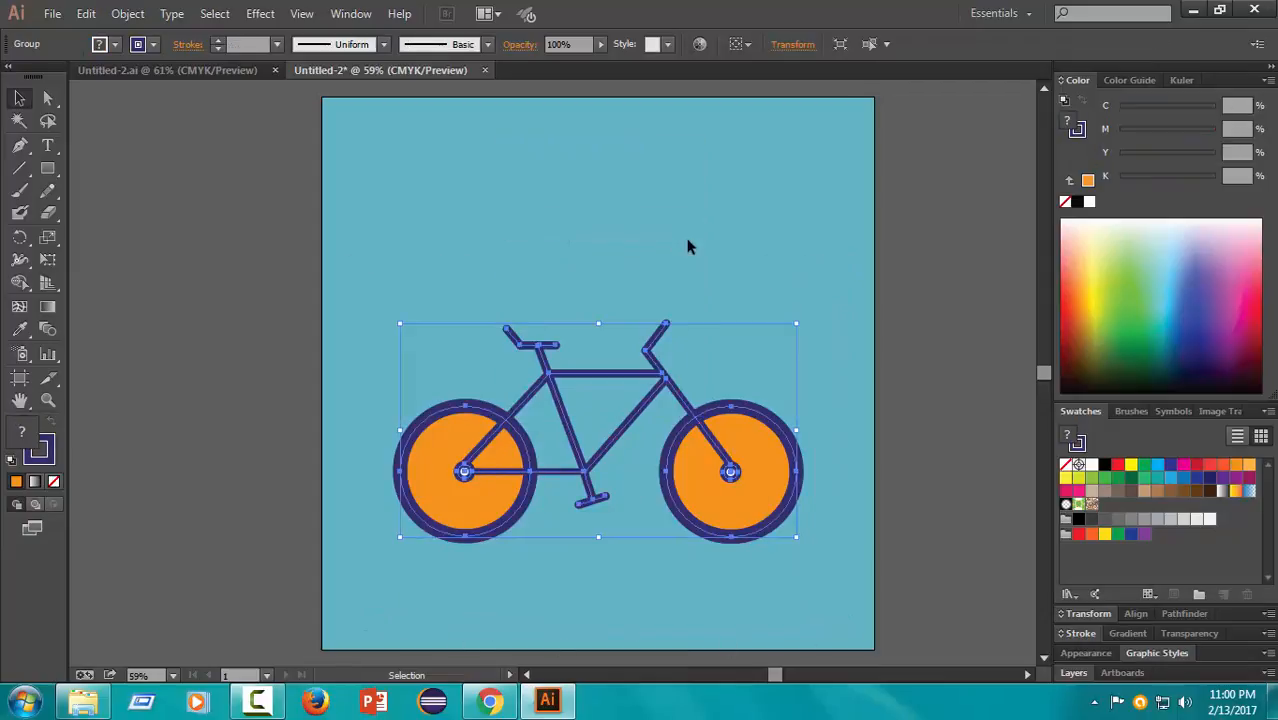
pyautogui.click(688, 246)
pyautogui.moveTo(679, 385); pyautogui.dragTo(706, 323)
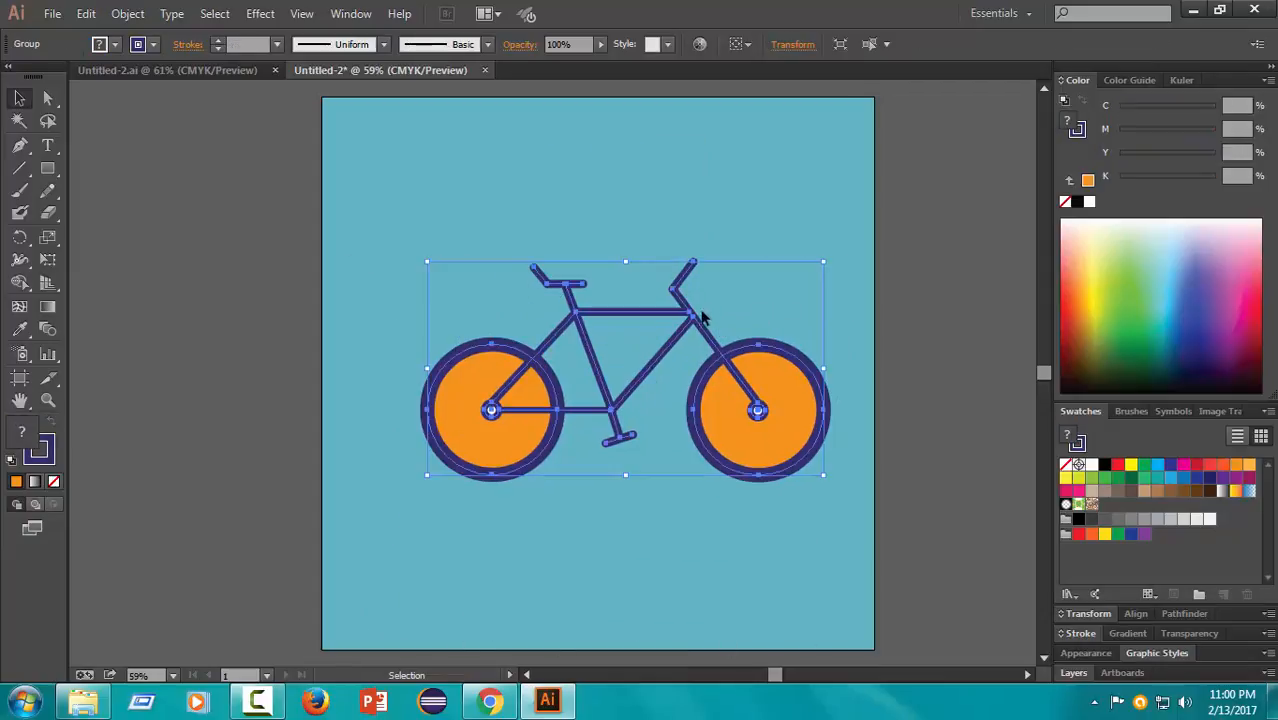
pyautogui.click(407, 443)
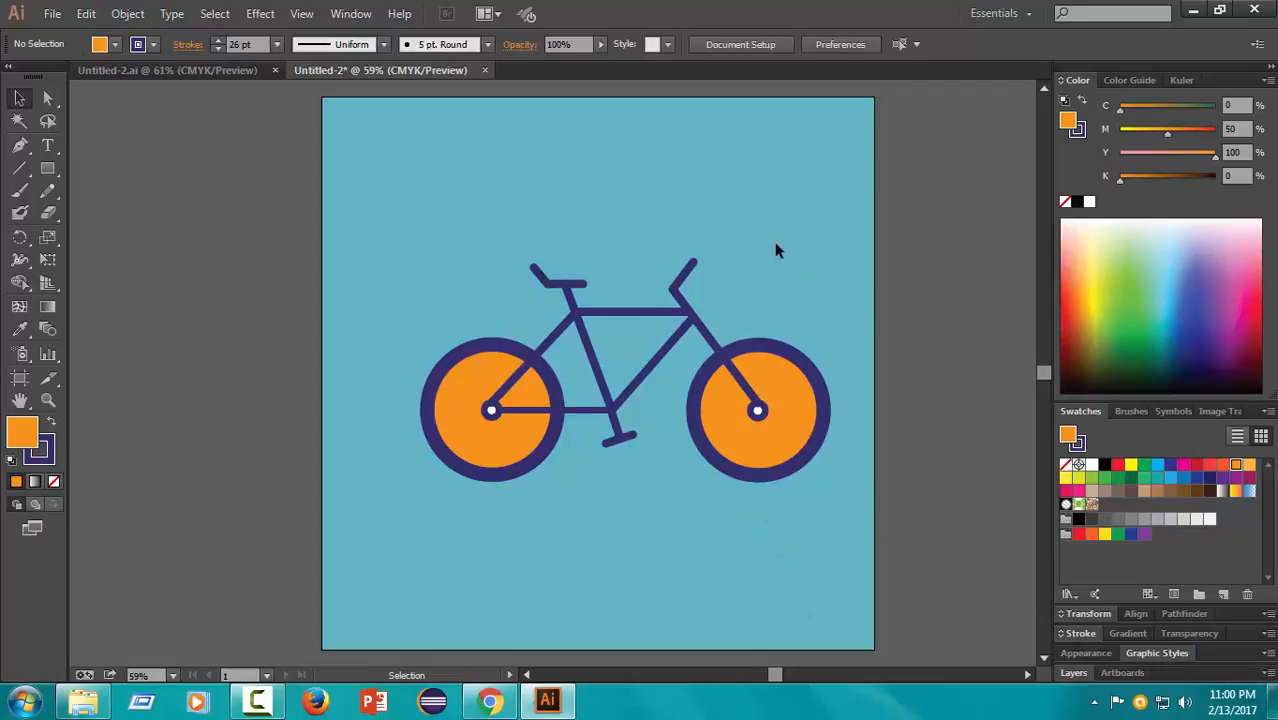
# Step: Draw a horizontal ground line under the rear wheel, extending past both its sides, with an 8 pt stroke
pyautogui.click(24, 172)
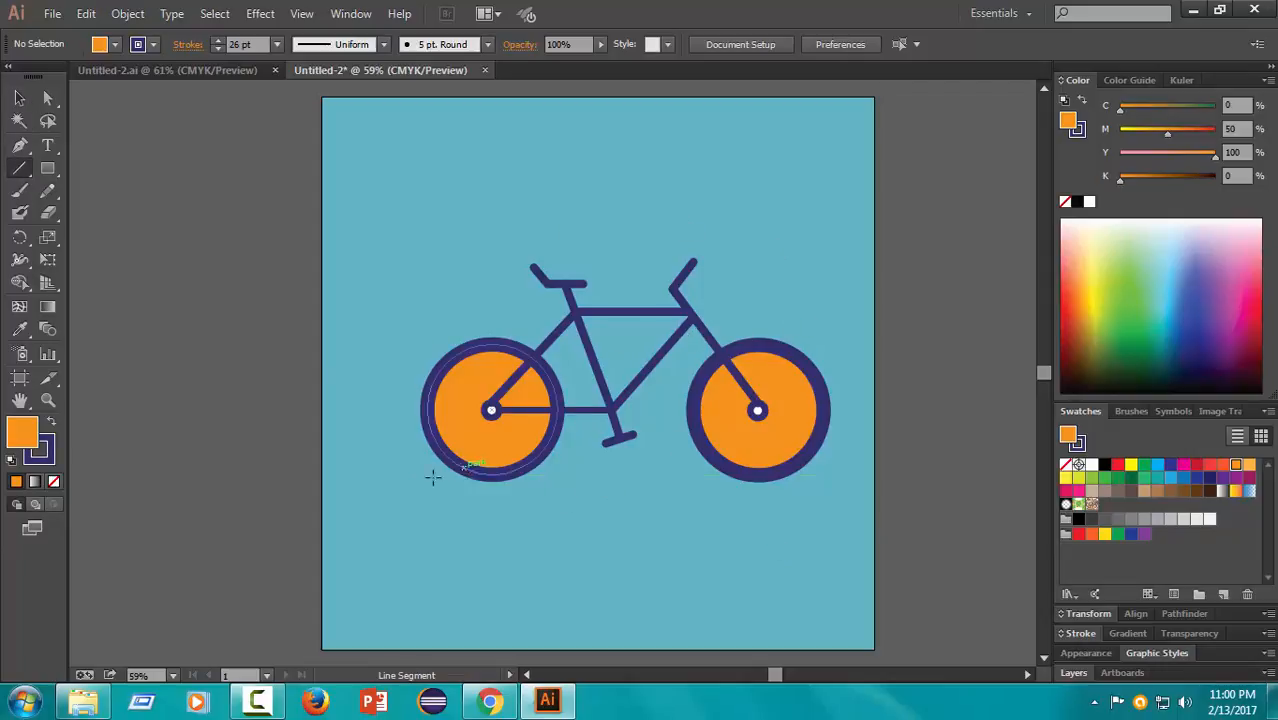
pyautogui.moveTo(381, 481); pyautogui.dragTo(593, 481)
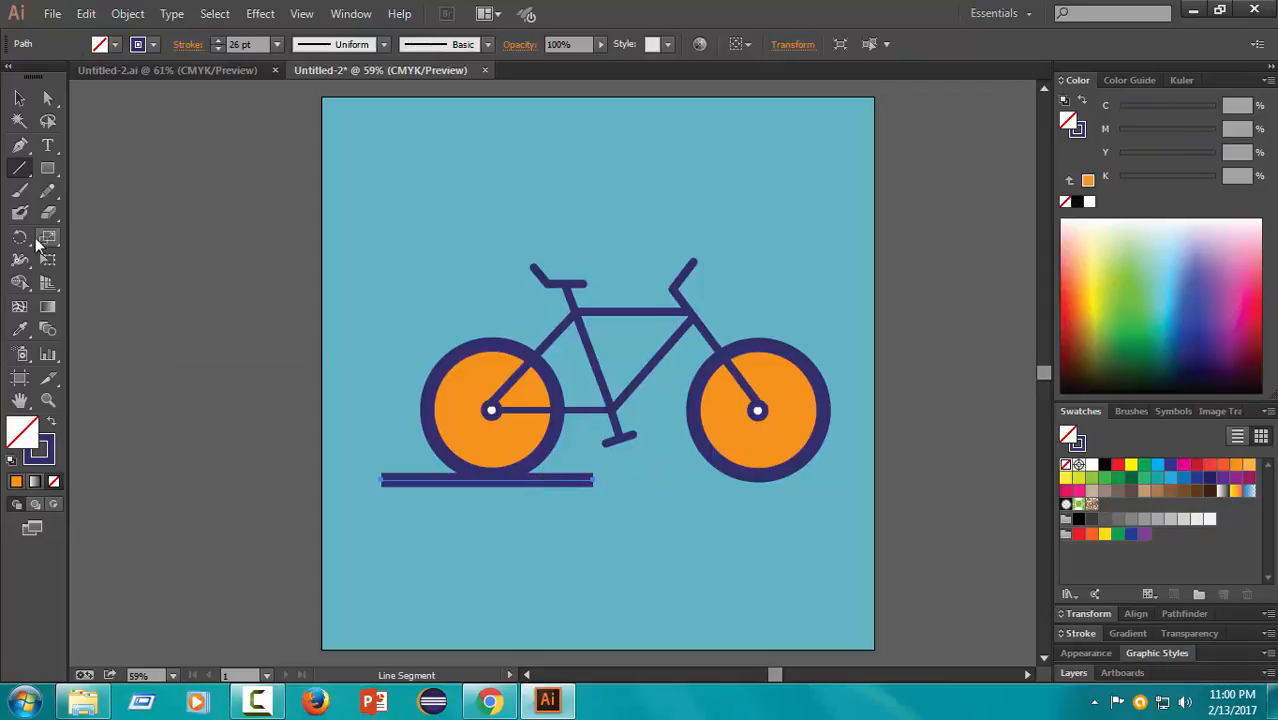
pyautogui.click(220, 49)
pyautogui.click(221, 49)
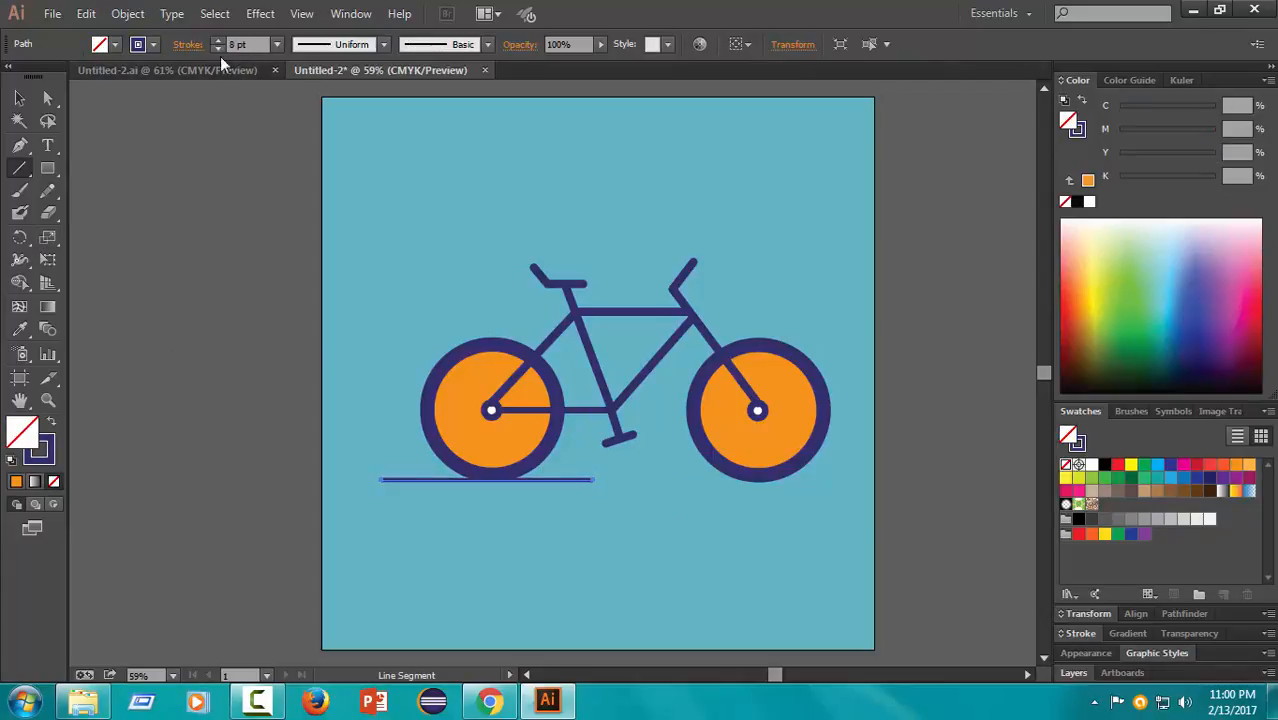
pyautogui.click(19, 97)
pyautogui.click(483, 492)
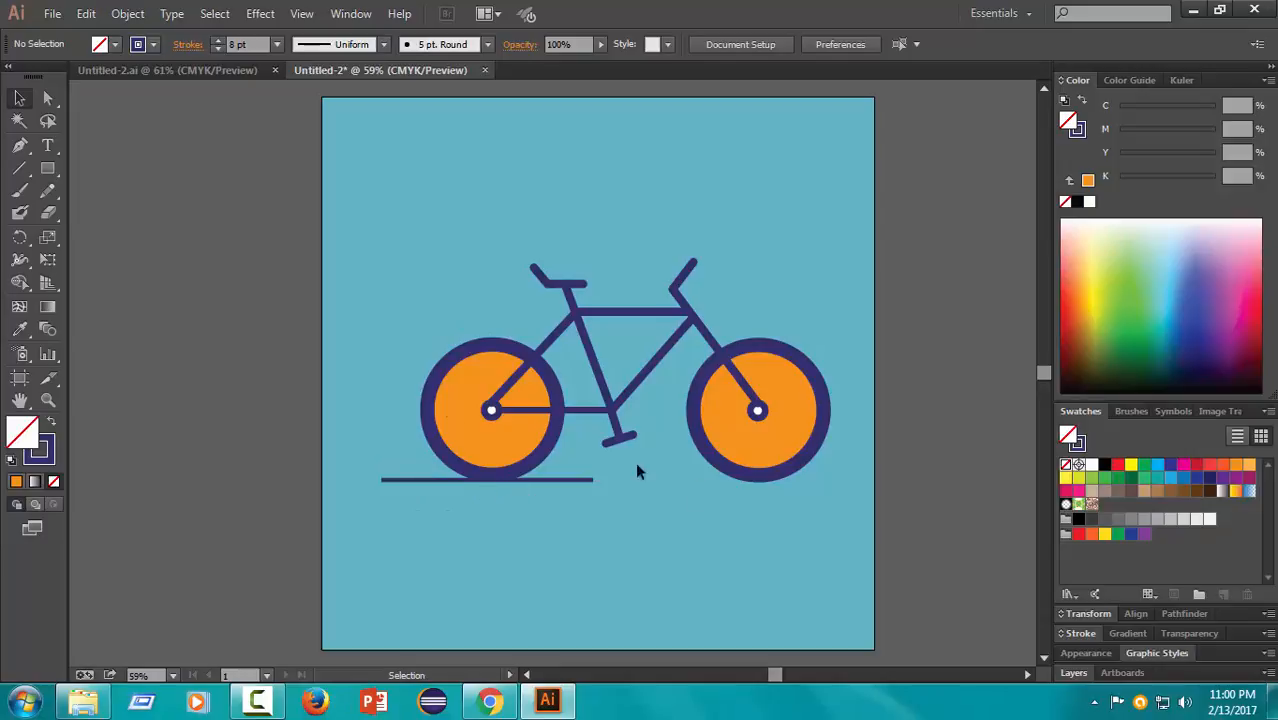
# Step: Duplicate the ground line under the front wheel and nudge the copy left until it is roughly centred below the wheel
pyautogui.click(437, 482)
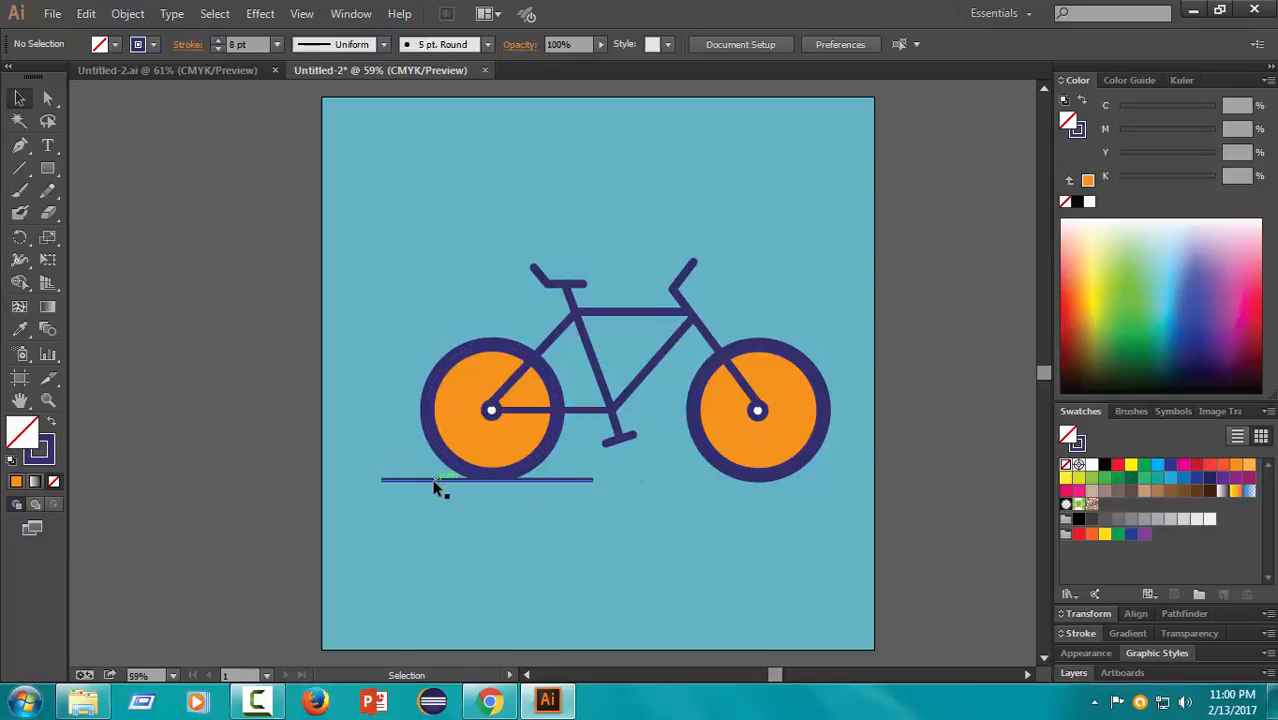
pyautogui.click(616, 595)
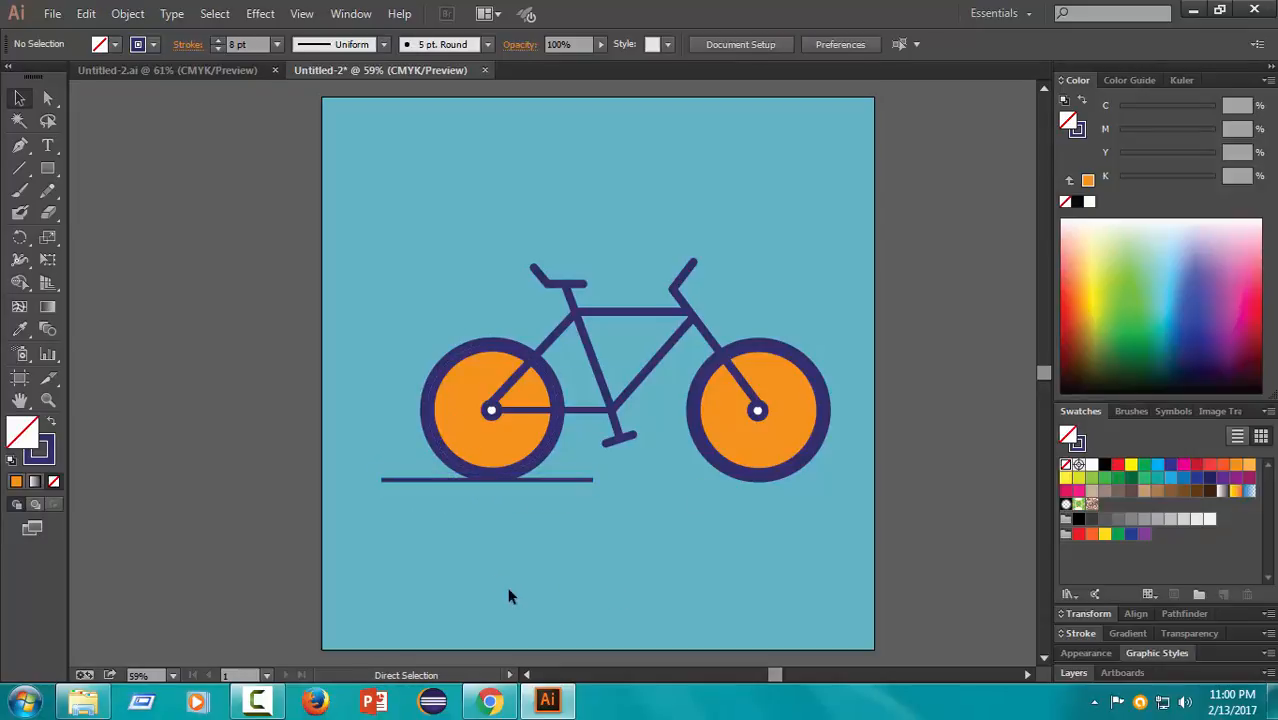
pyautogui.moveTo(483, 374); pyautogui.dragTo(713, 477)
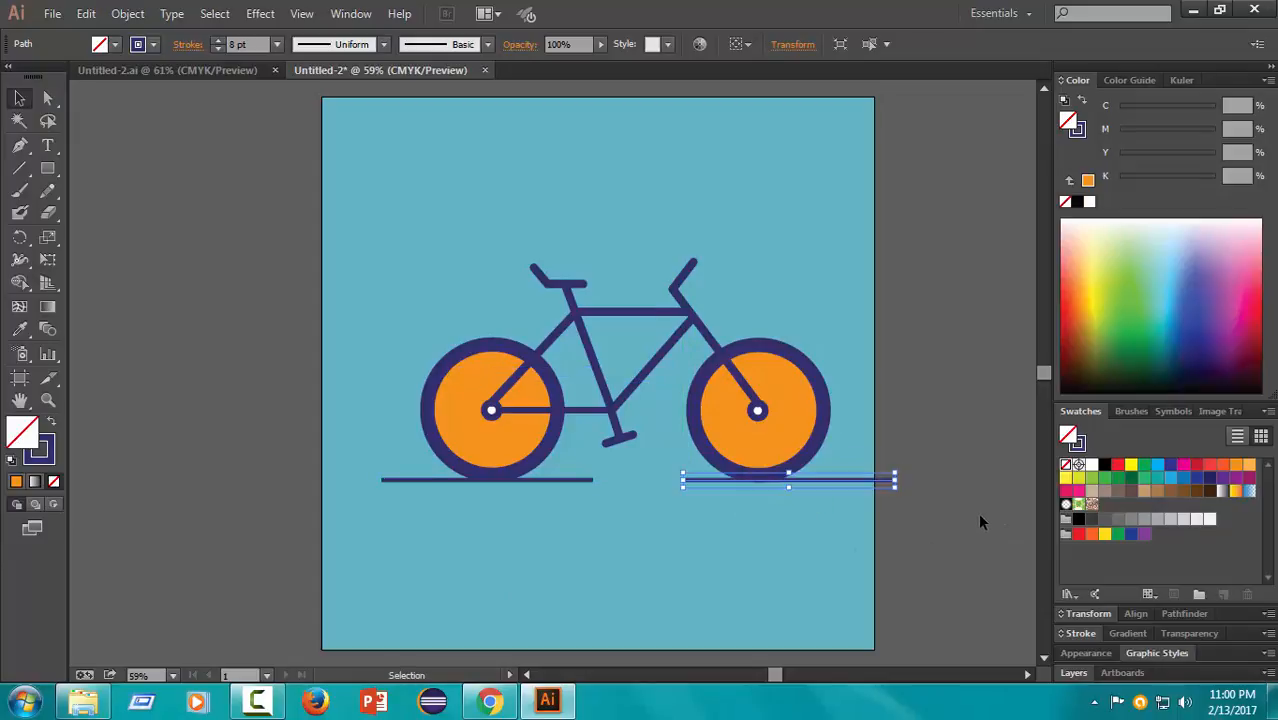
pyautogui.press('Left')
pyautogui.press('Left')
pyautogui.press('Left')
pyautogui.press('Left')
pyautogui.press('Left')
pyautogui.press('Left')
pyautogui.press('Left')
pyautogui.press('Left')
pyautogui.press('Left')
pyautogui.click(897, 548)
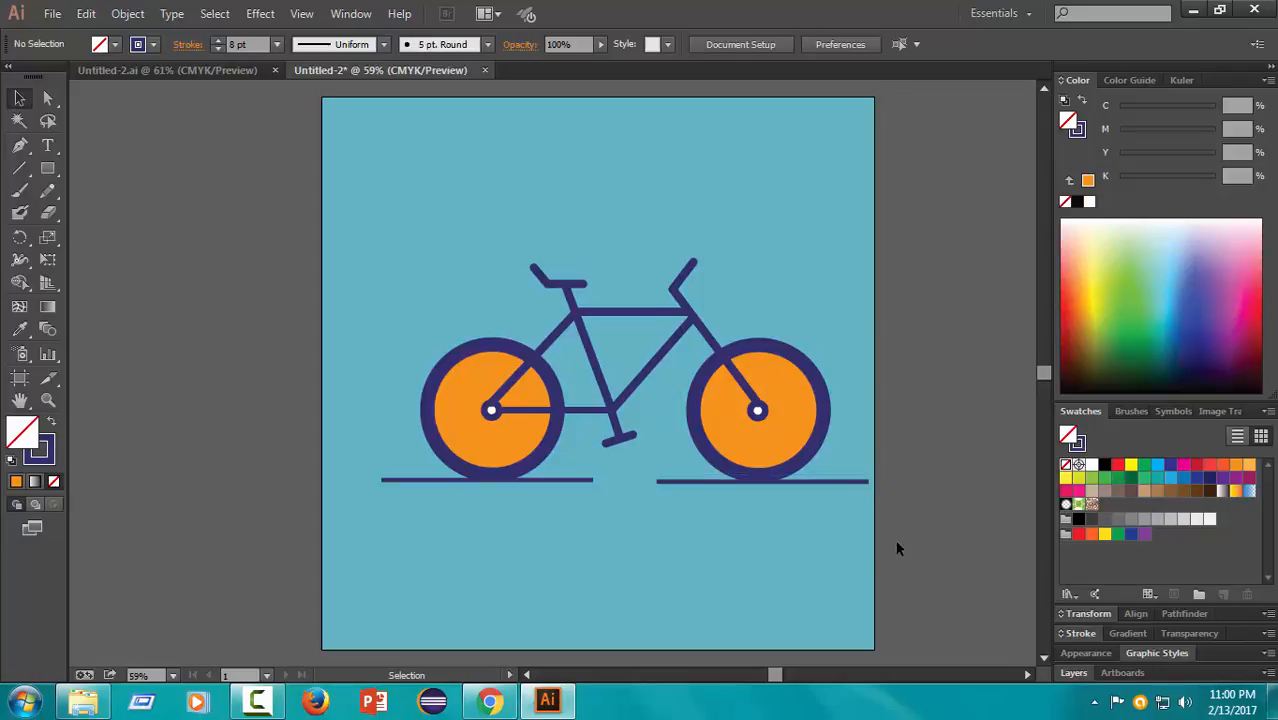
# Step: Shorten the ground lines under the rear and front wheels at both ends so each extends only slightly past its wheel
pyautogui.click(544, 479)
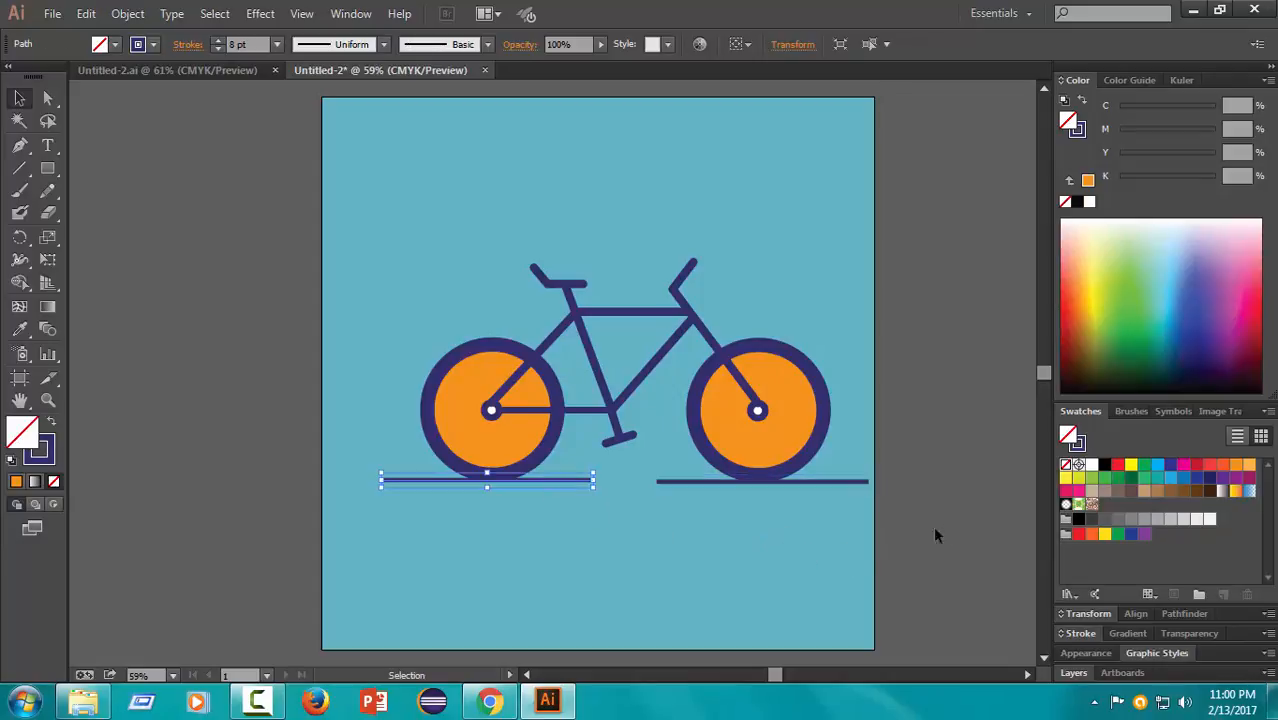
pyautogui.click(933, 525)
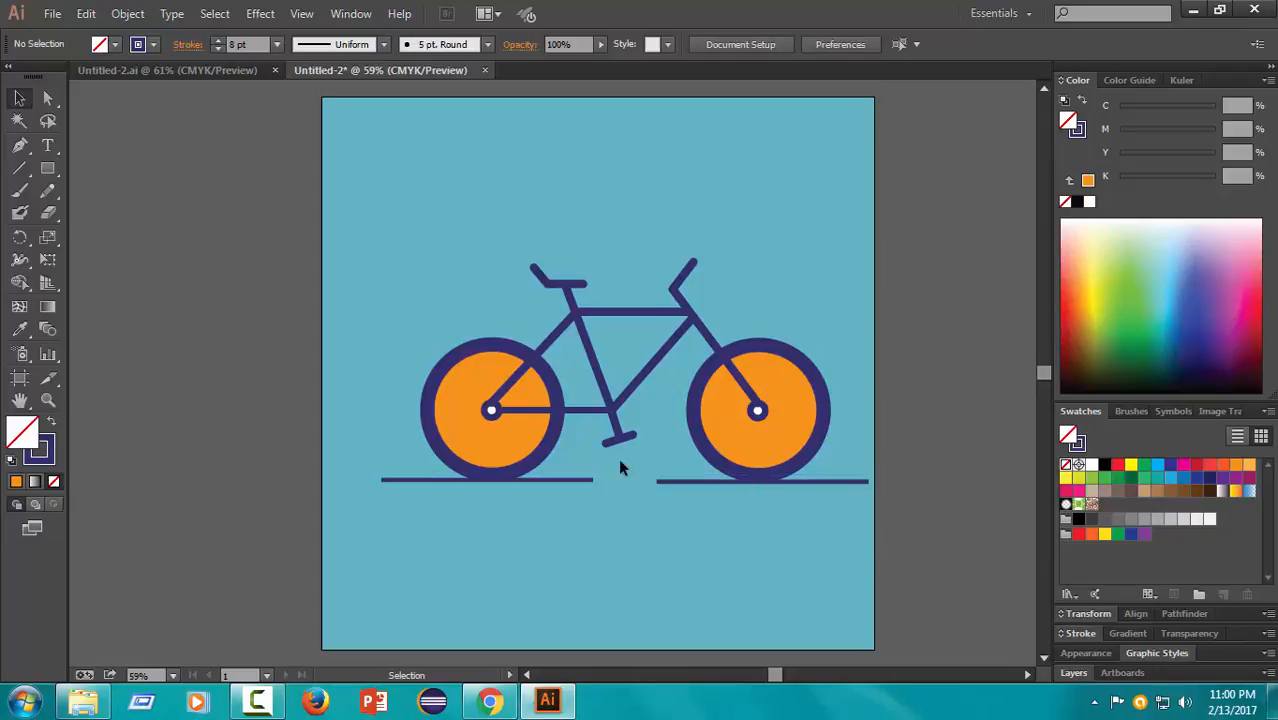
pyautogui.click(572, 479)
pyautogui.moveTo(382, 481); pyautogui.dragTo(405, 481)
pyautogui.click(697, 535)
pyautogui.click(814, 481)
pyautogui.moveTo(660, 484); pyautogui.dragTo(683, 484)
pyautogui.moveTo(868, 482); pyautogui.dragTo(845, 482)
pyautogui.click(736, 525)
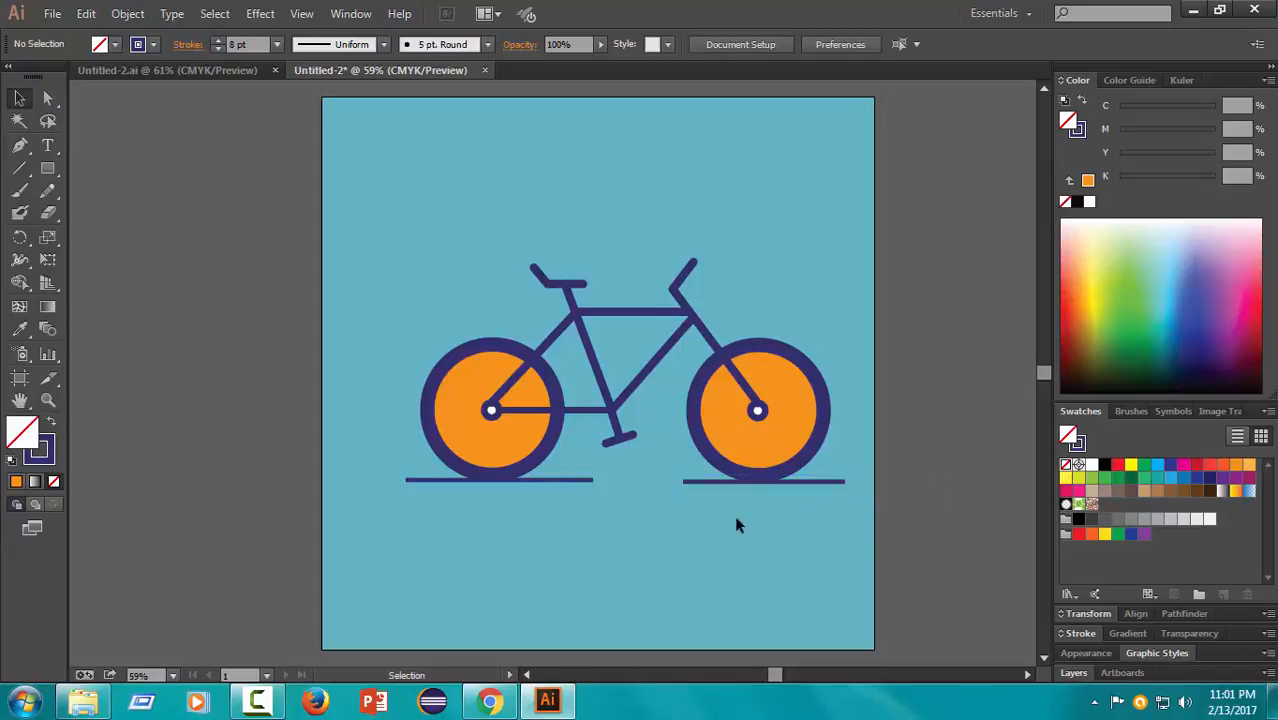
pyautogui.click(590, 481)
pyautogui.moveTo(591, 481); pyautogui.dragTo(575, 482)
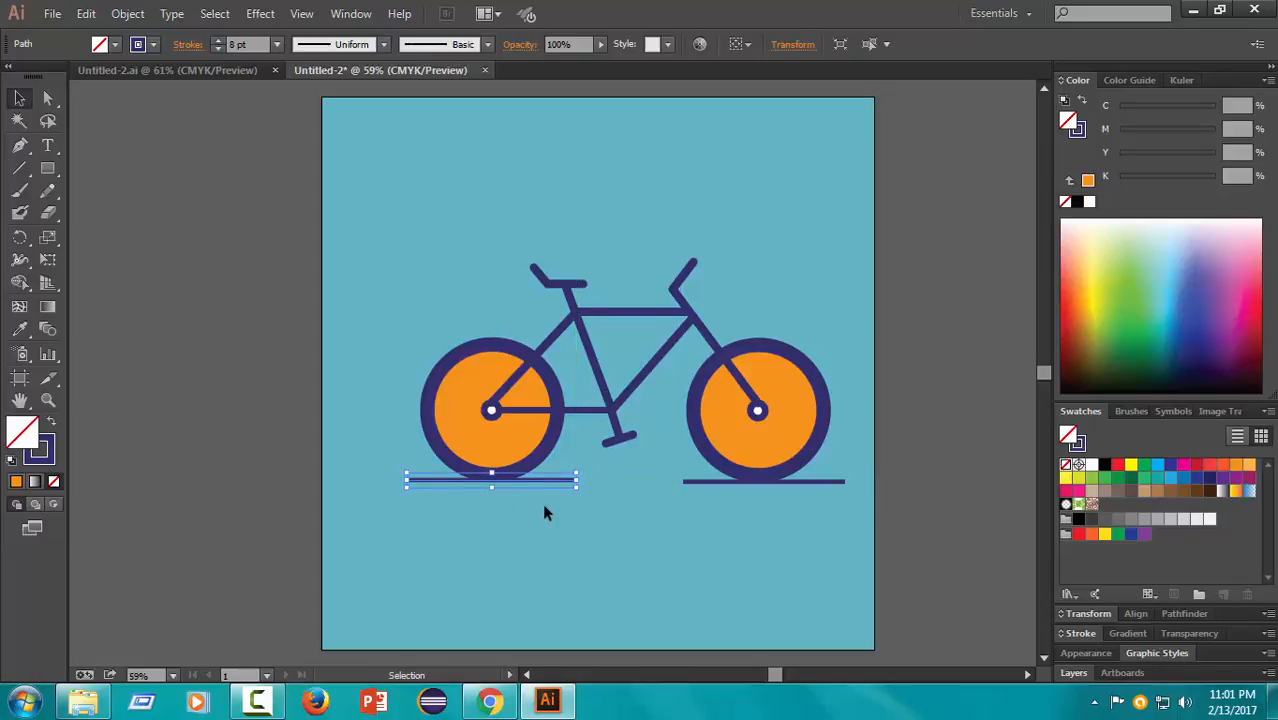
pyautogui.click(542, 513)
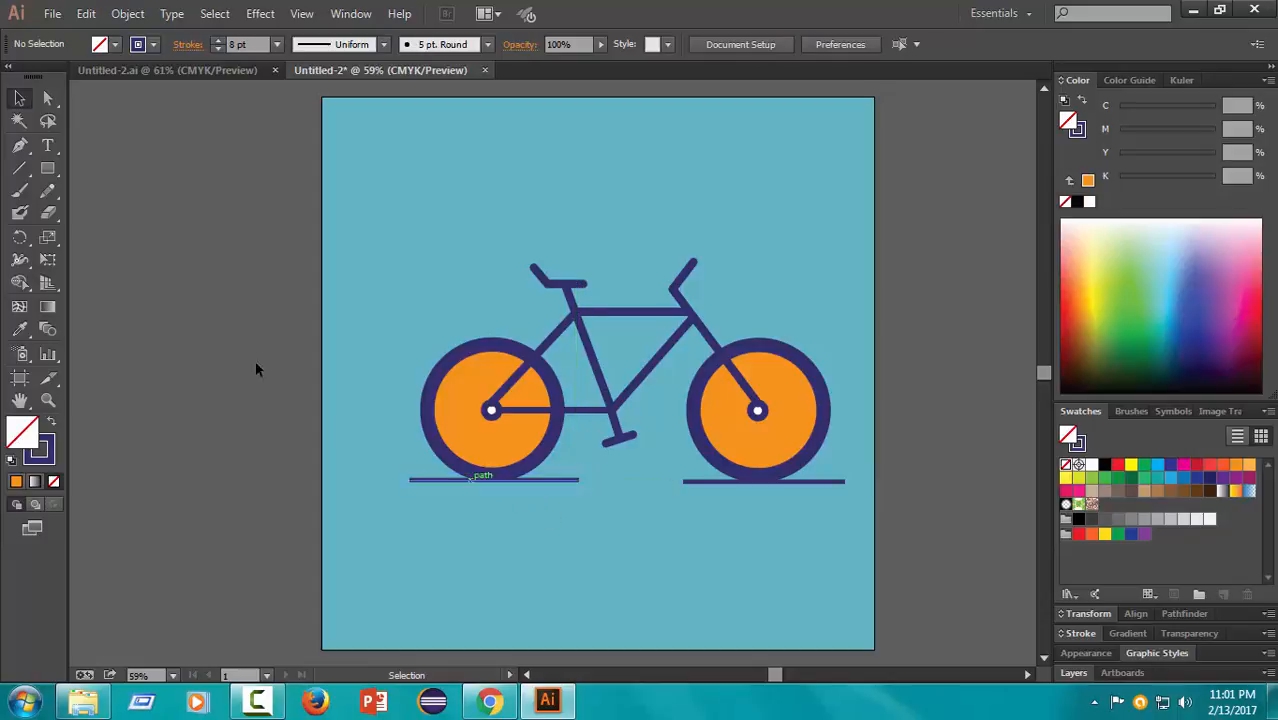
# Step: Draw a short horizontal line in the gap between the two ground lines and make it dashed with a 12 pt dash
pyautogui.click(19, 168)
pyautogui.moveTo(588, 480); pyautogui.dragTo(668, 481)
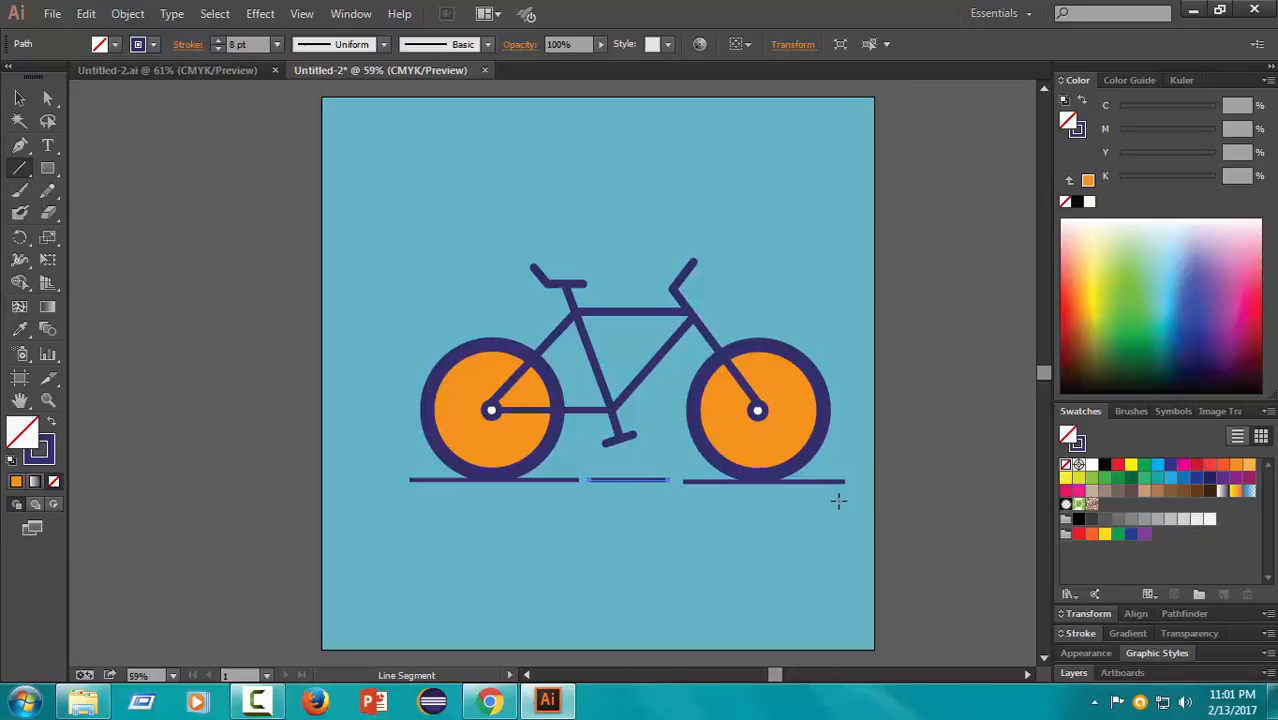
pyautogui.click(1080, 633)
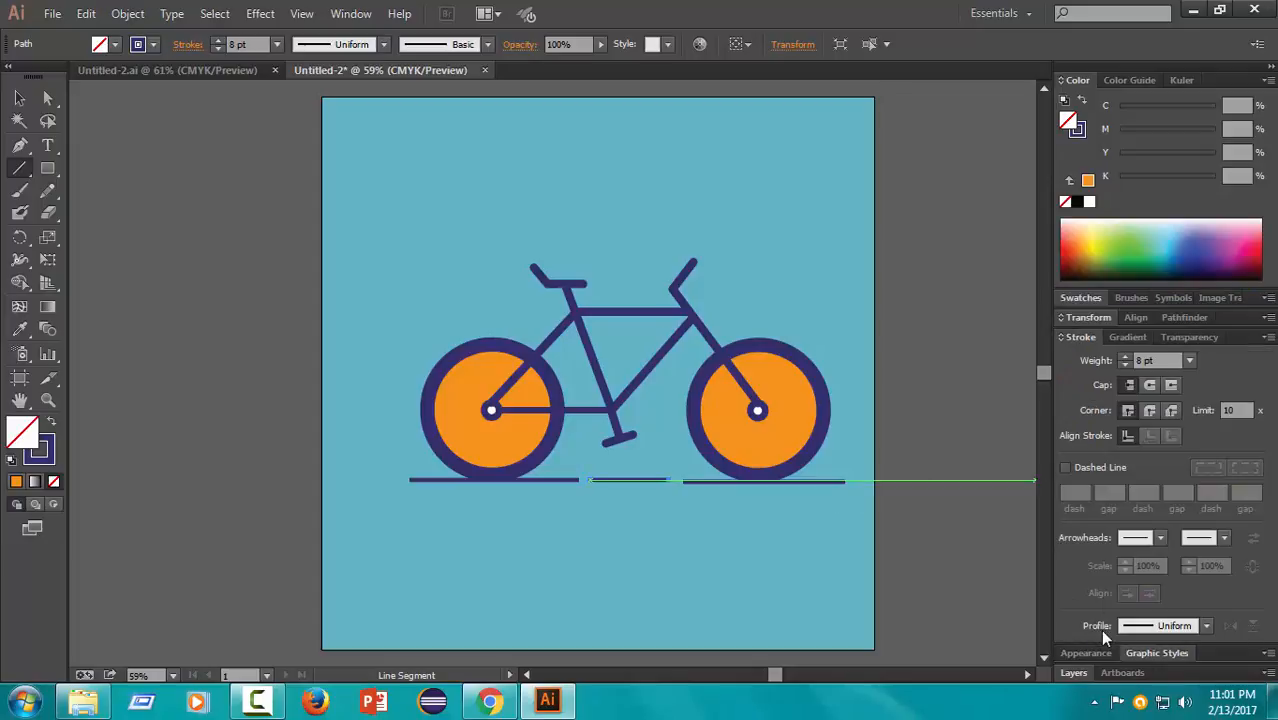
pyautogui.click(1066, 467)
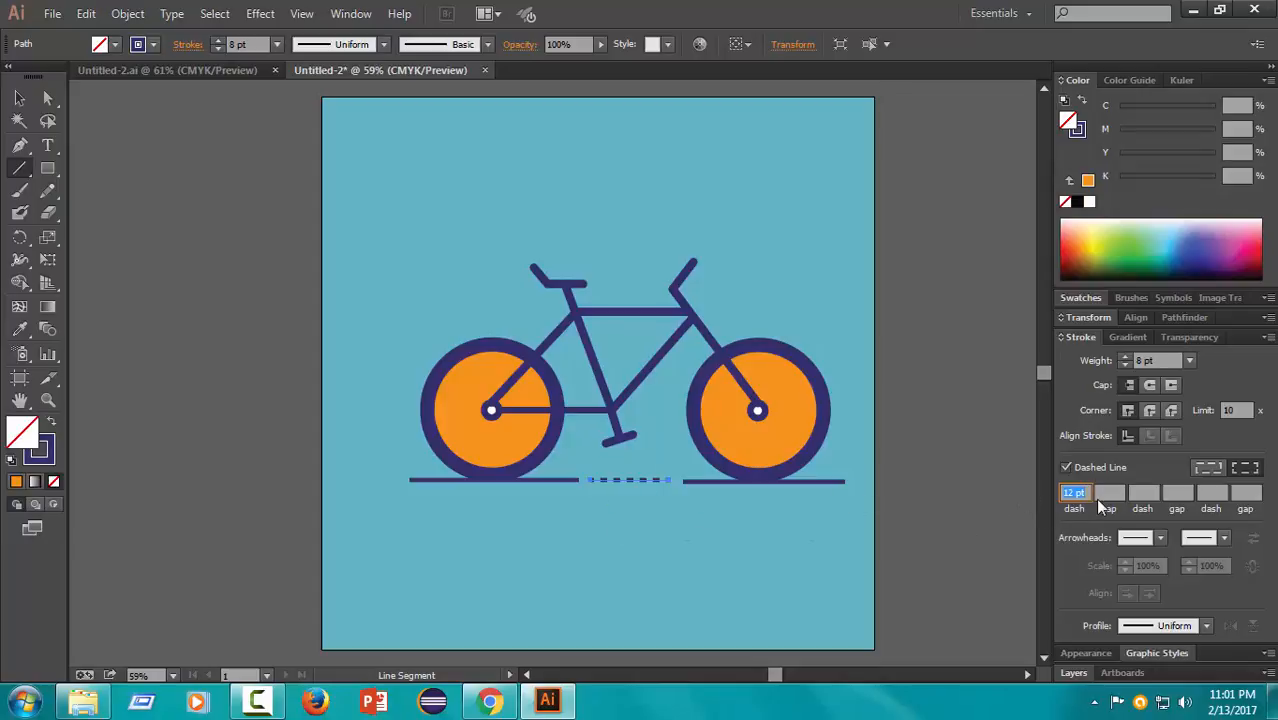
pyautogui.click(14, 99)
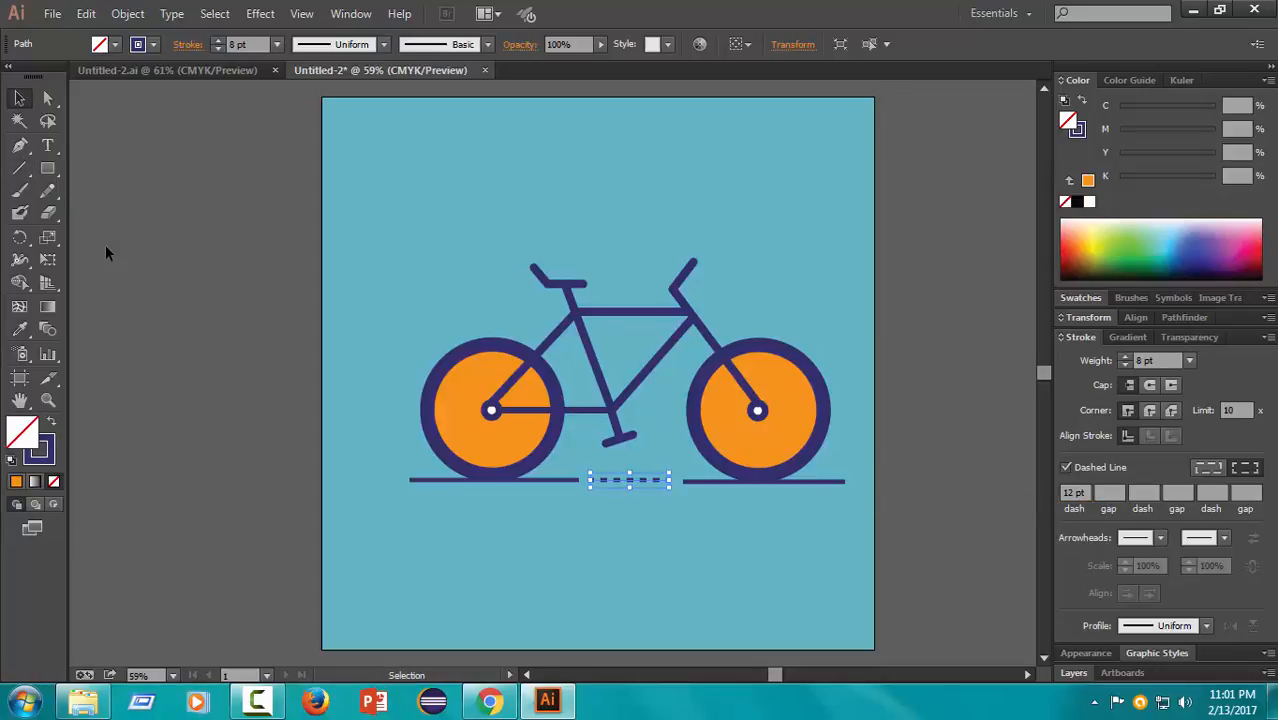
pyautogui.click(636, 508)
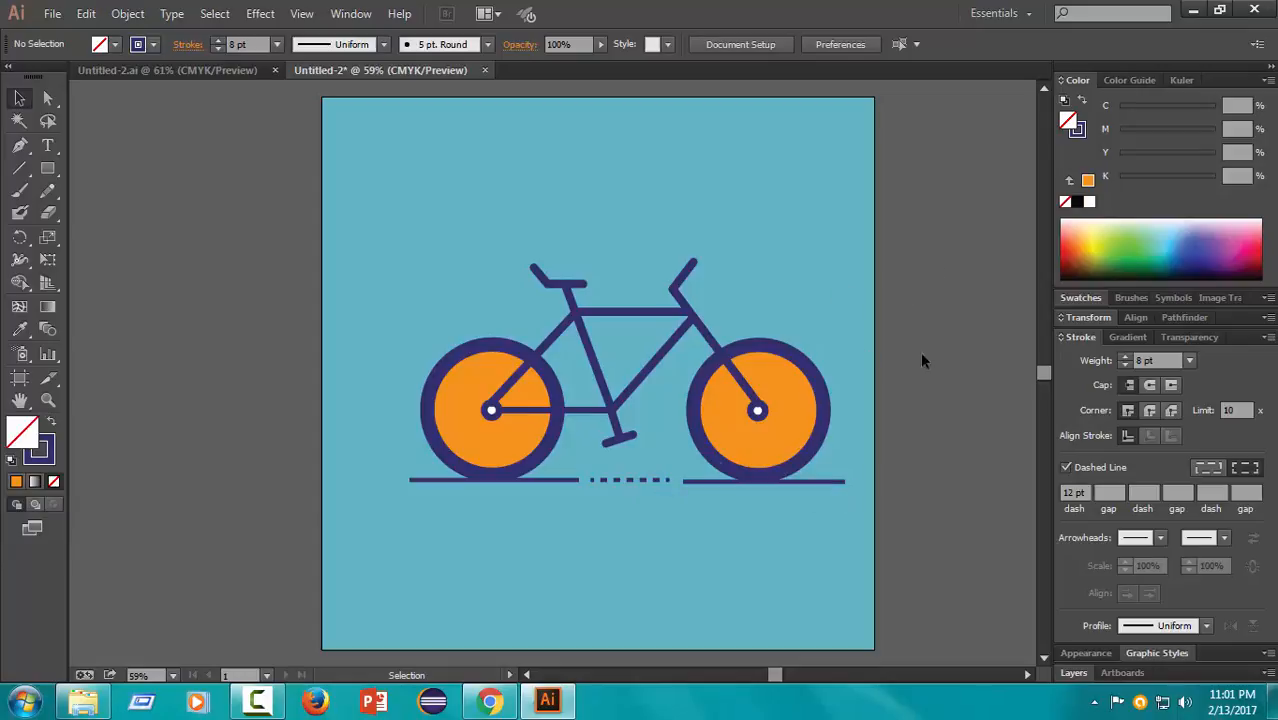
pyautogui.click(47, 145)
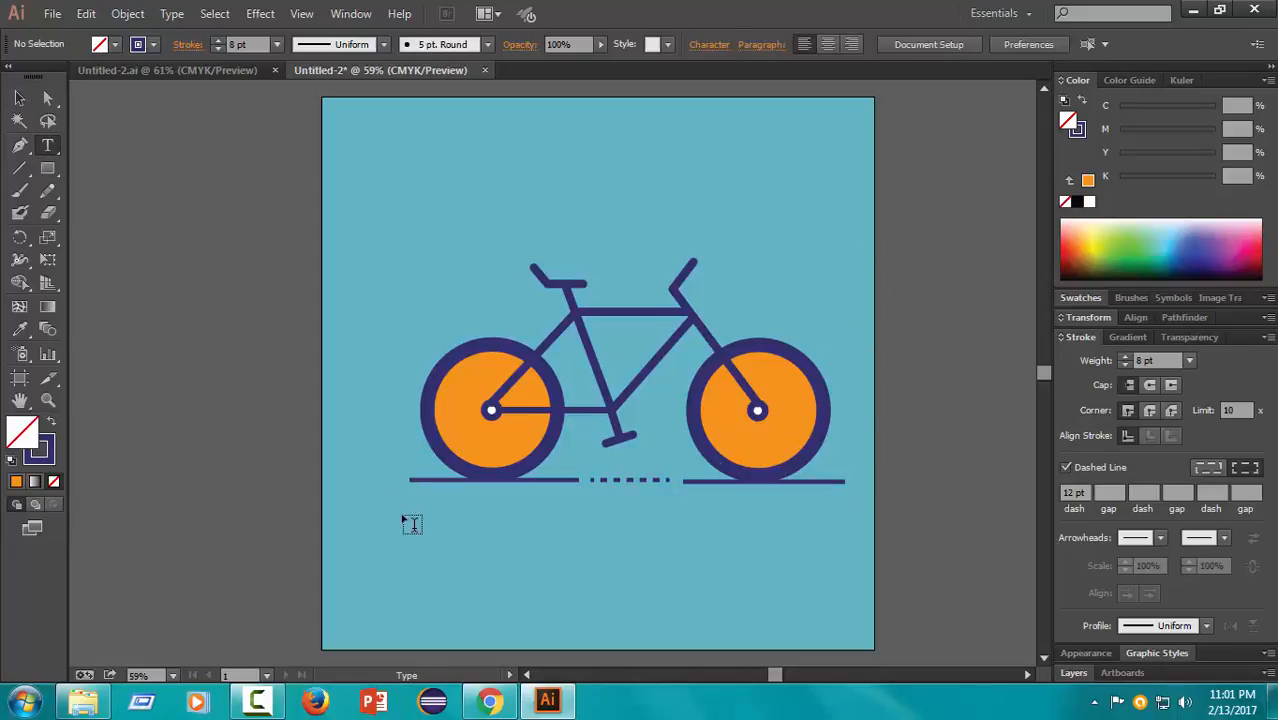
pyautogui.click(19, 100)
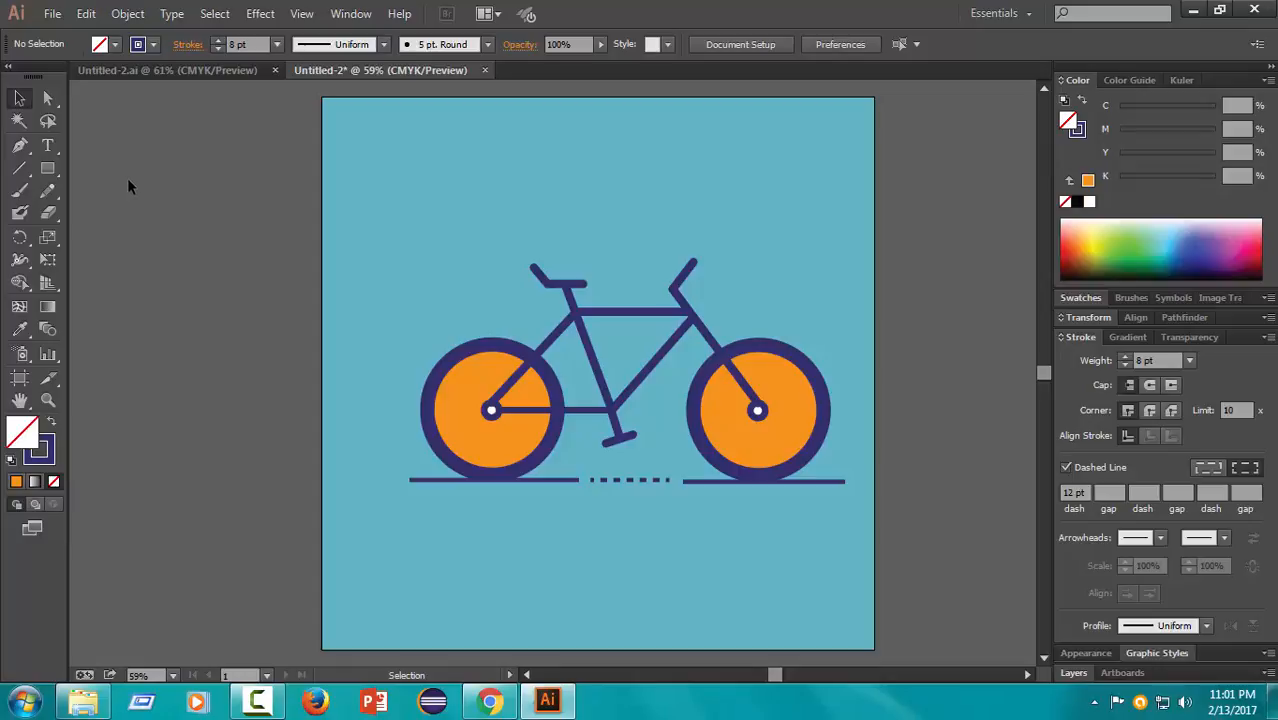
# Step: Switch to Chrome and look over the home page of the open YouTube channel
pyautogui.click(490, 701)
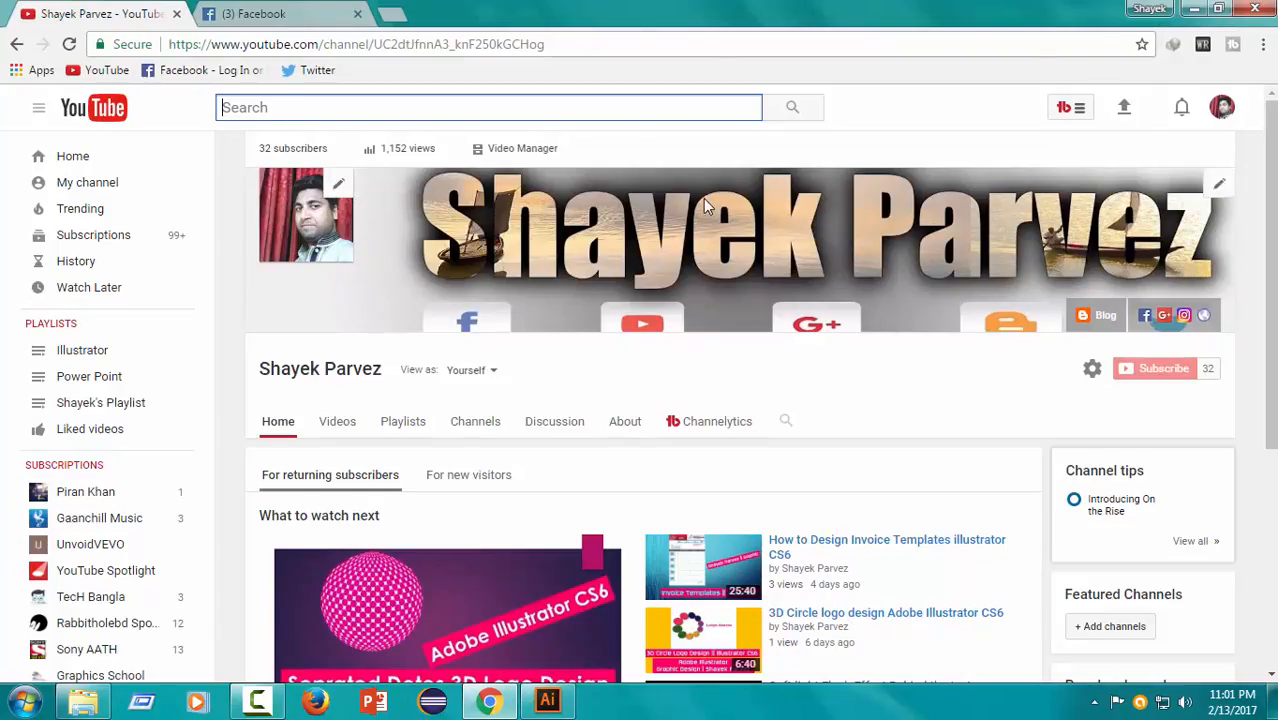
pyautogui.scroll(-2, 873, 423)
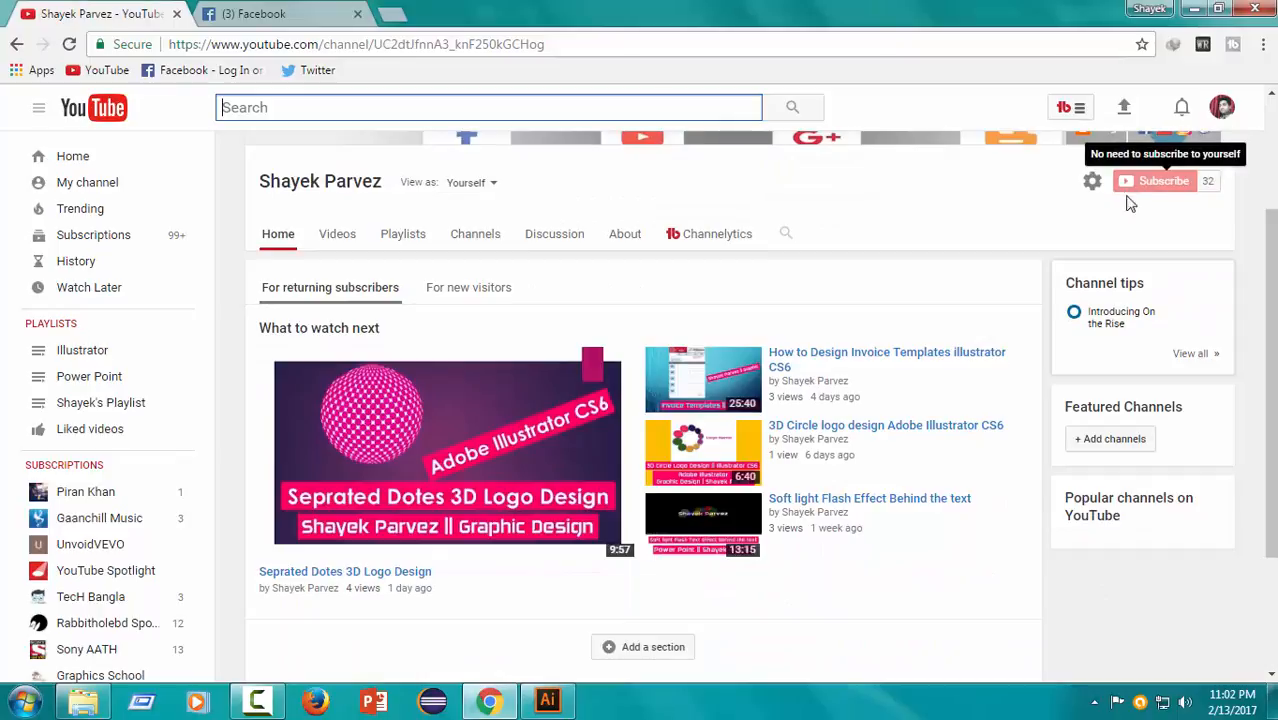
pyautogui.scroll(1, 1130, 204)
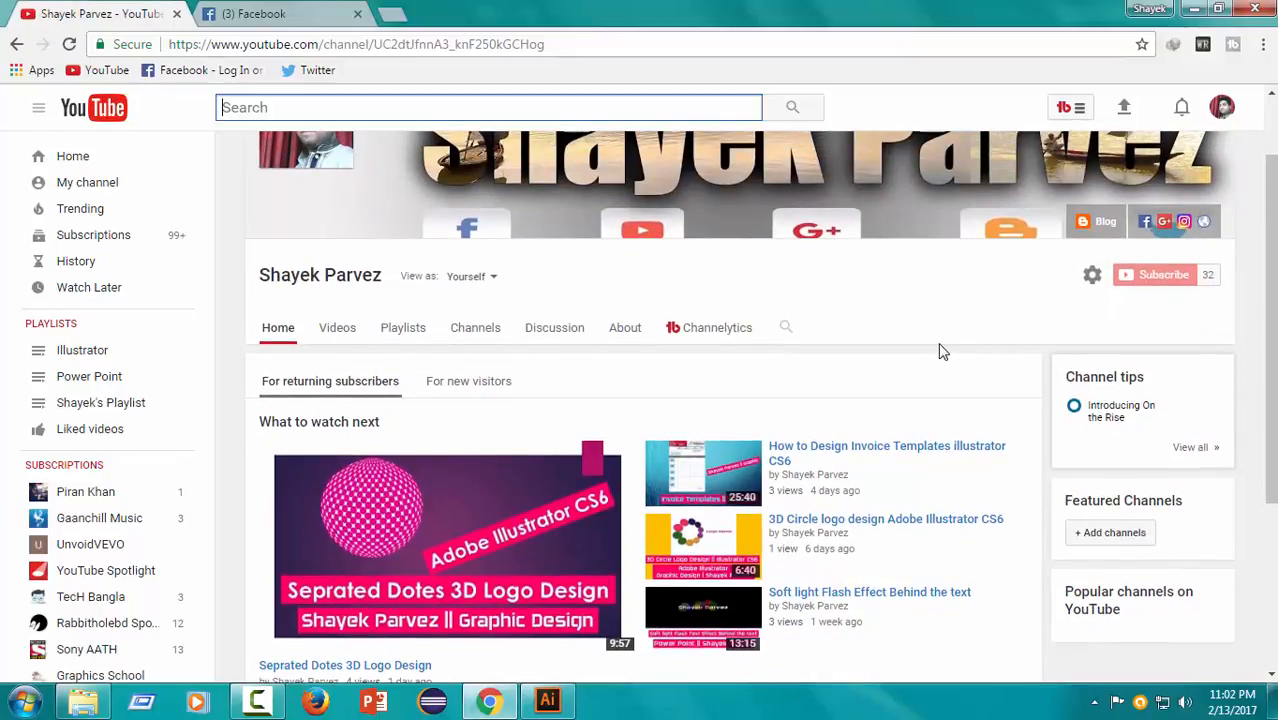
pyautogui.scroll(-1, 940, 350)
pyautogui.scroll(1, 1041, 343)
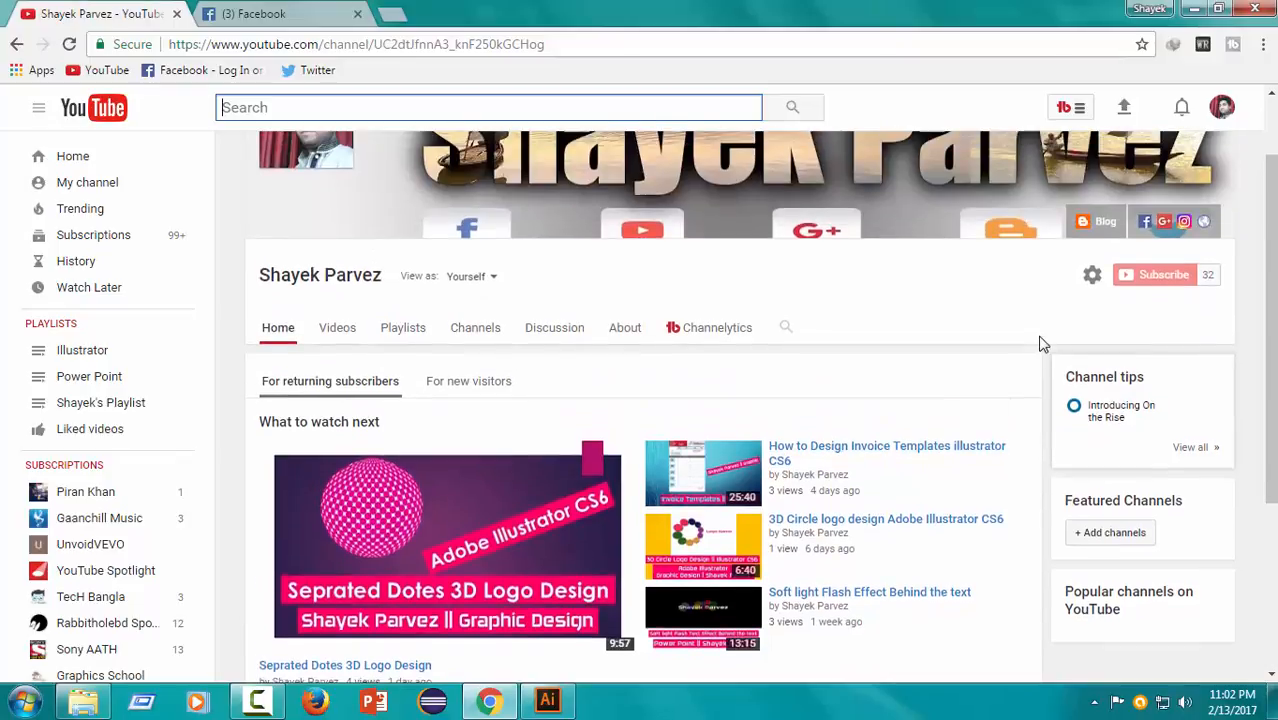